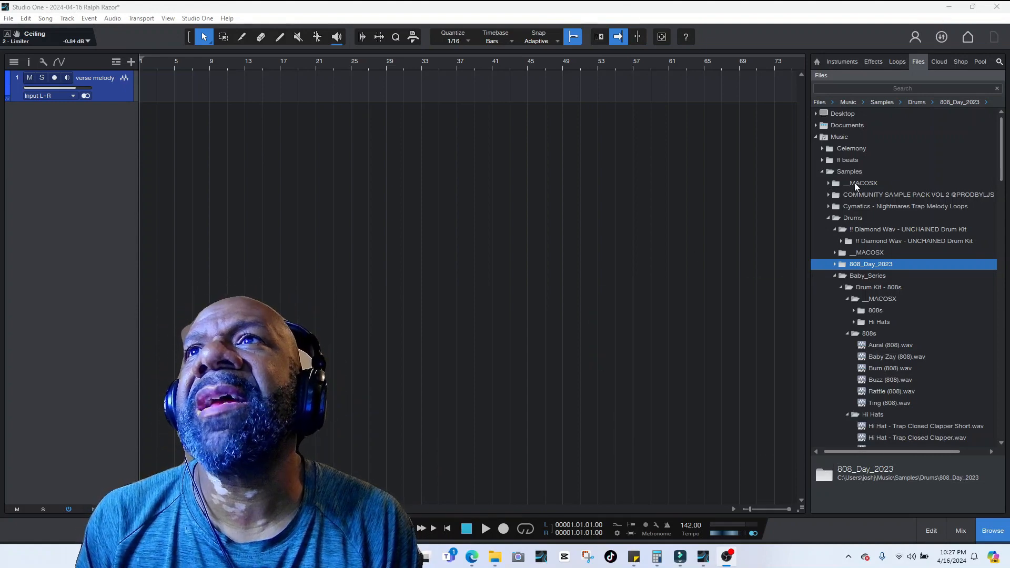
{"action": "left_click", "coordinate": [829, 195]}
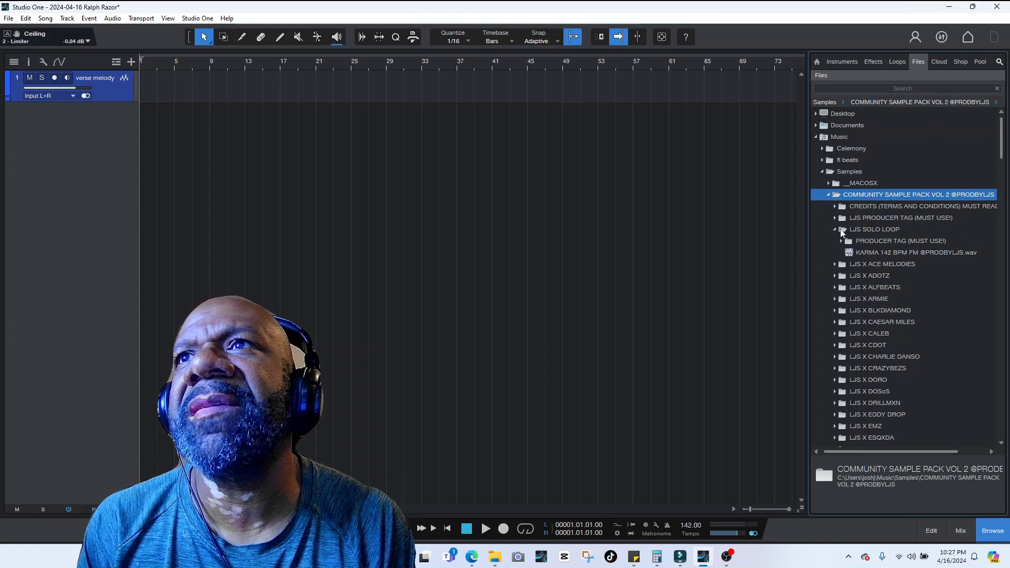
{"action": "left_click", "coordinate": [866, 253]}
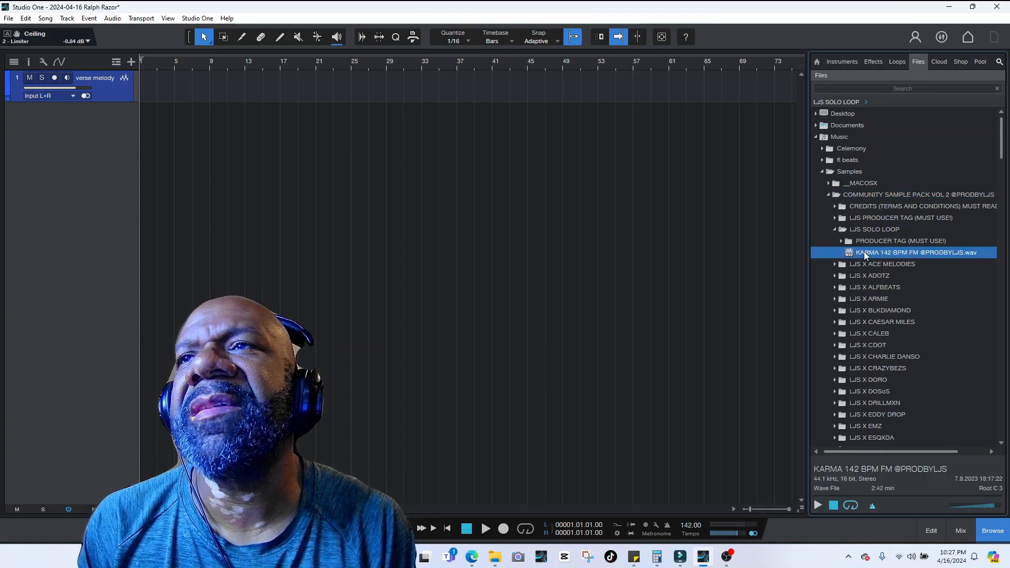
{"action": "left_click", "coordinate": [818, 507]}
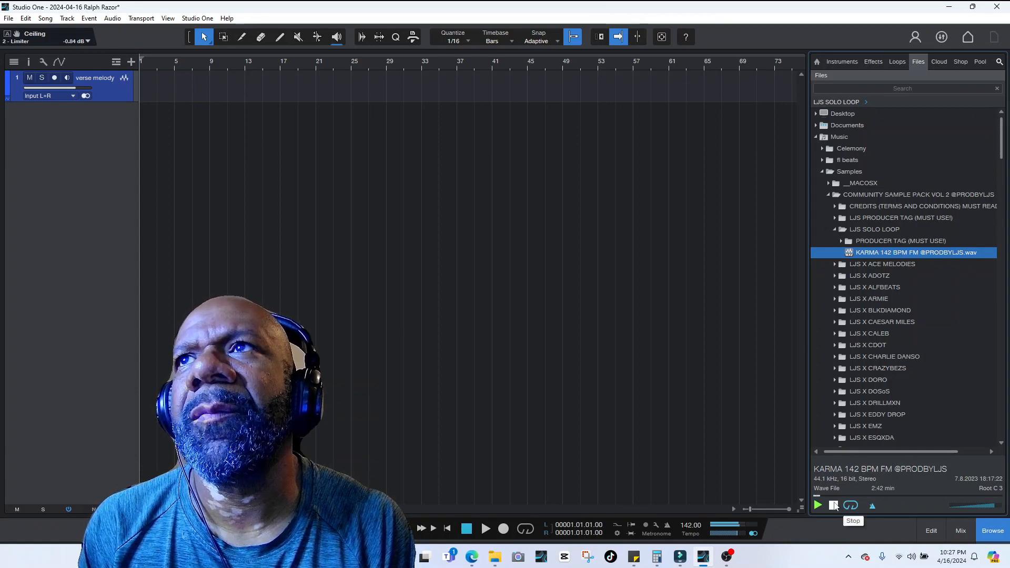
{"action": "left_click", "coordinate": [834, 506]}
- Remove the existing verse melody track and place the KARMA 142 BPM loop at bar 1 on a new track
{"action": "left_click_drag", "start_coordinate": [874, 255], "coordinate": [151, 90]}
{"action": "right_click", "coordinate": [120, 93]}
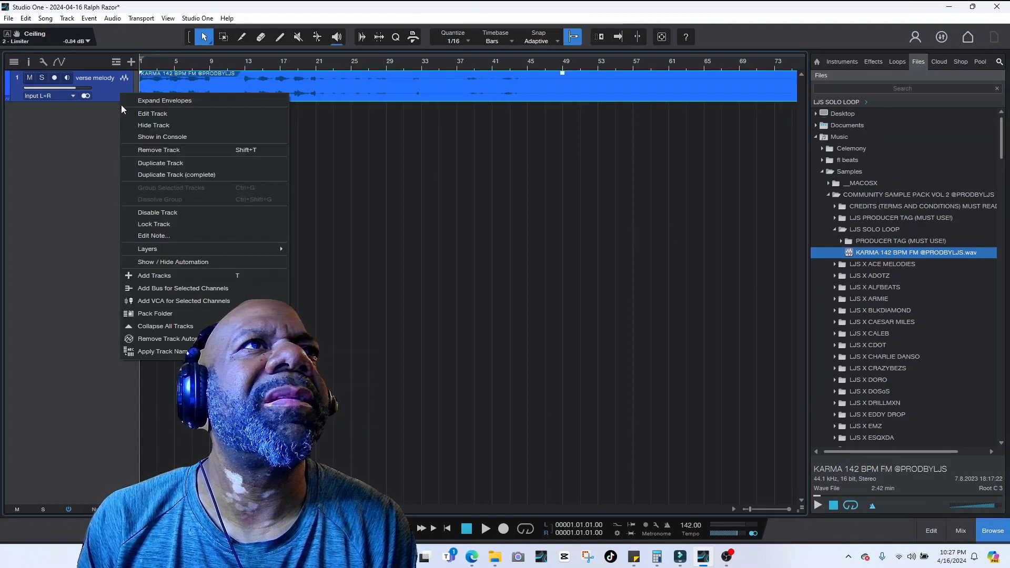
{"action": "left_click", "coordinate": [159, 150]}
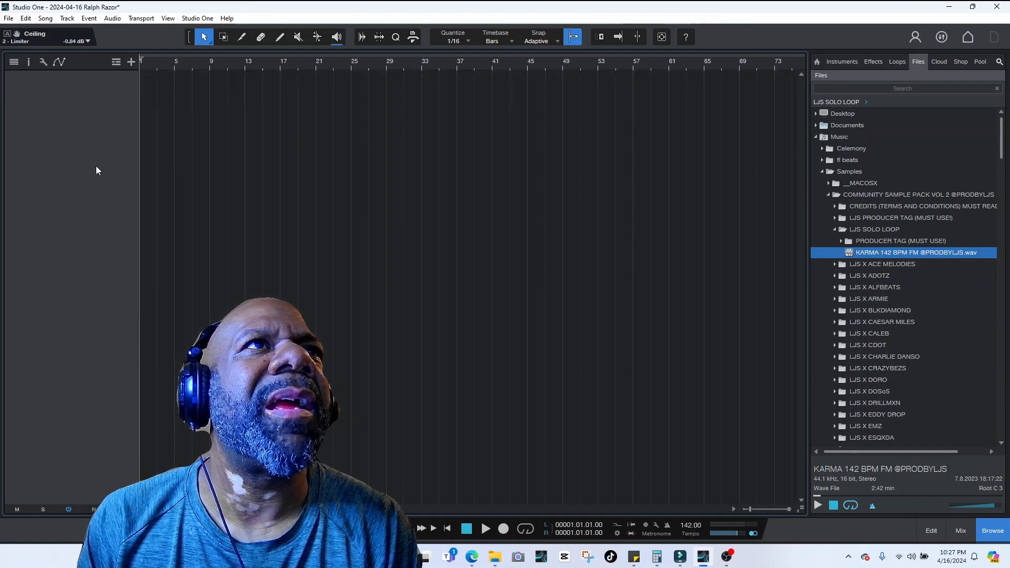
{"action": "left_click_drag", "start_coordinate": [891, 256], "coordinate": [173, 97]}
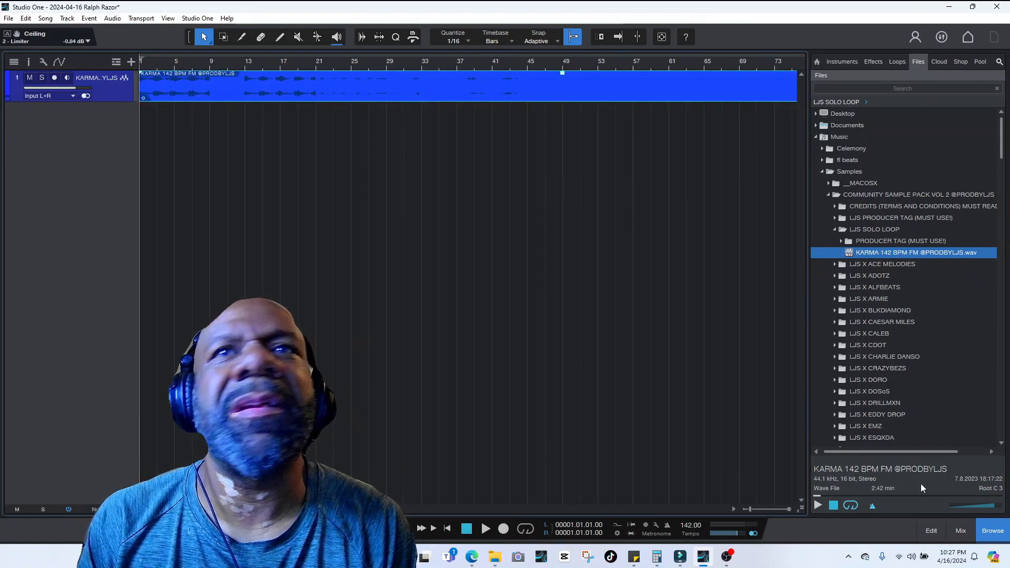
- Split the KARMA loop at bars 9, 13 and 21
{"action": "left_click", "coordinate": [993, 530]}
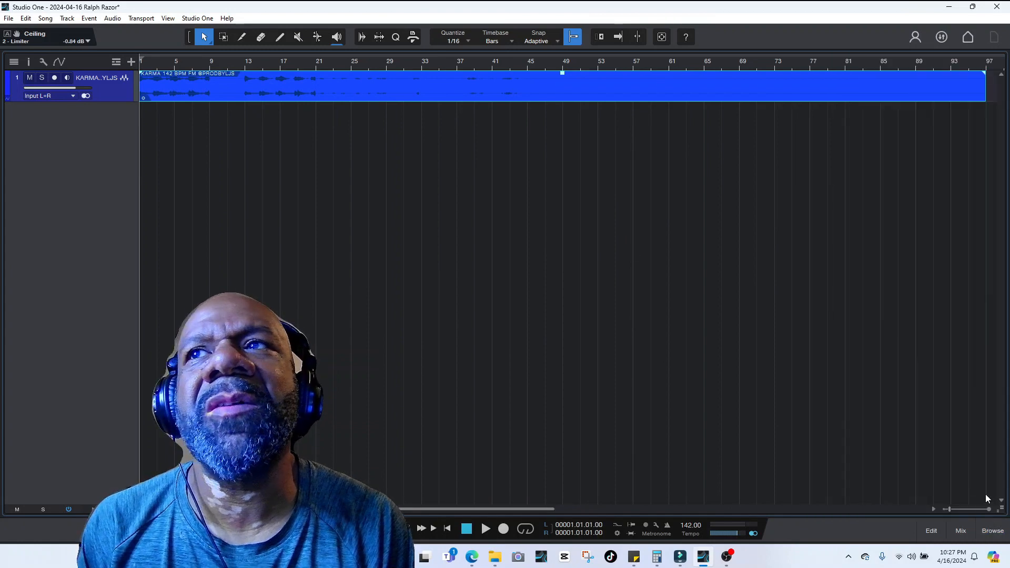
{"action": "left_click", "coordinate": [945, 510]}
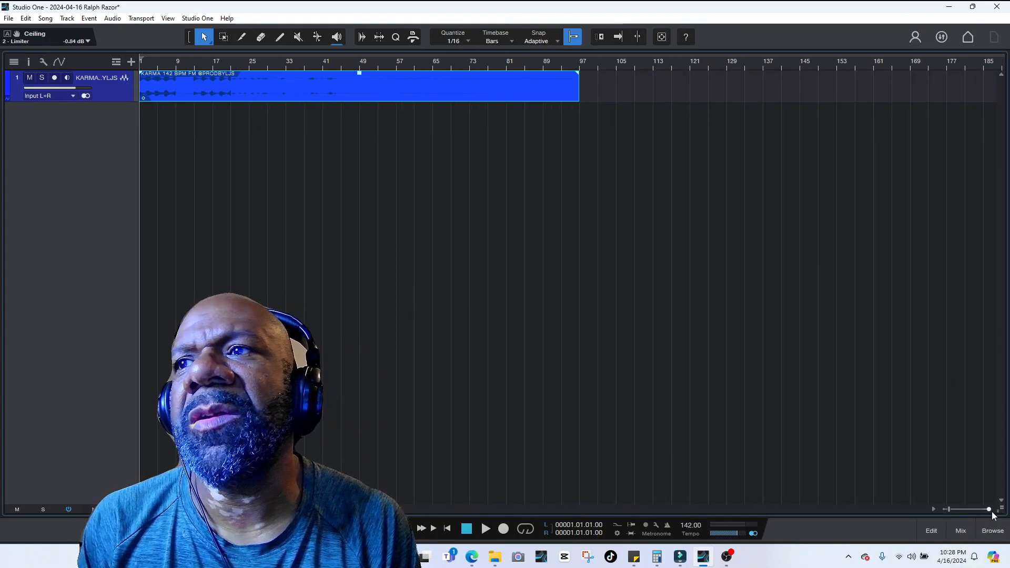
{"action": "left_click_drag", "start_coordinate": [991, 511], "coordinate": [974, 508]}
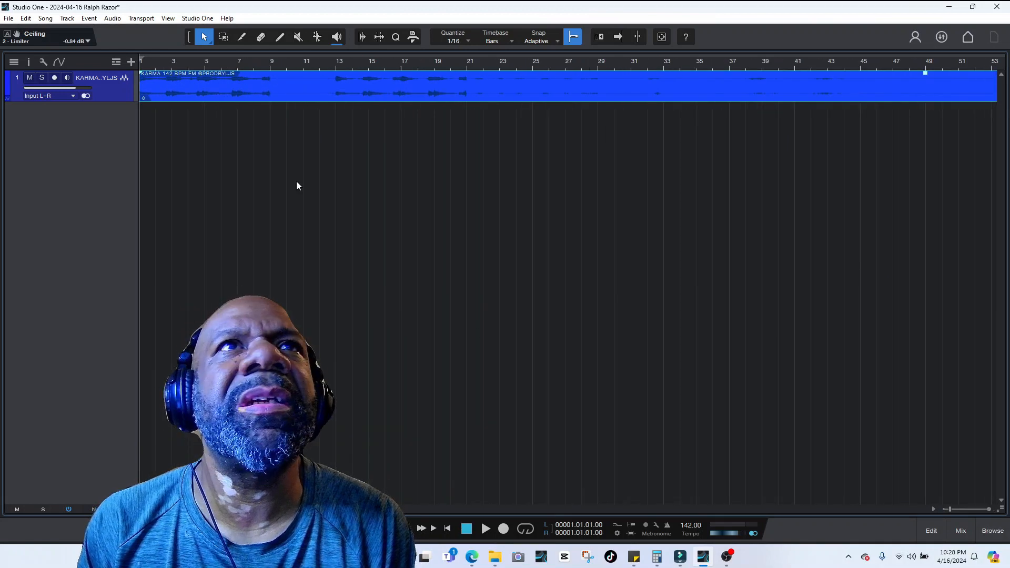
{"action": "left_click", "coordinate": [241, 37]}
{"action": "left_click", "coordinate": [271, 79]}
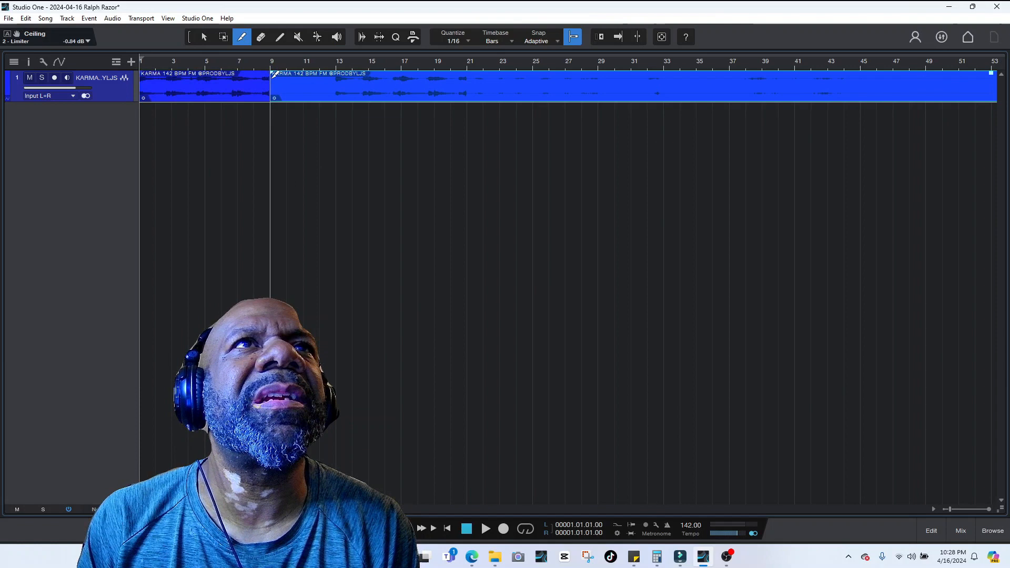
{"action": "left_click", "coordinate": [336, 74]}
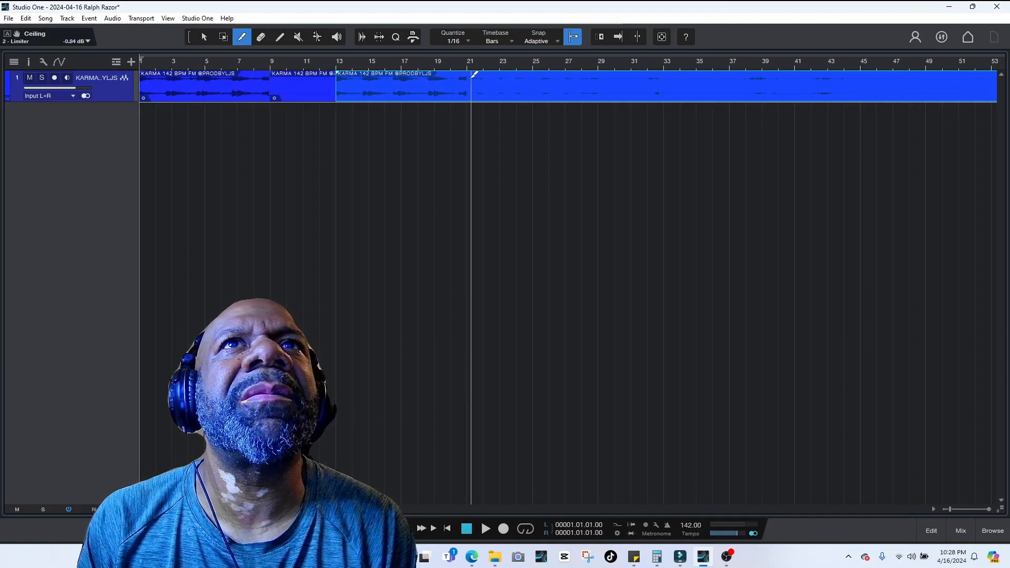
{"action": "left_click", "coordinate": [467, 76]}
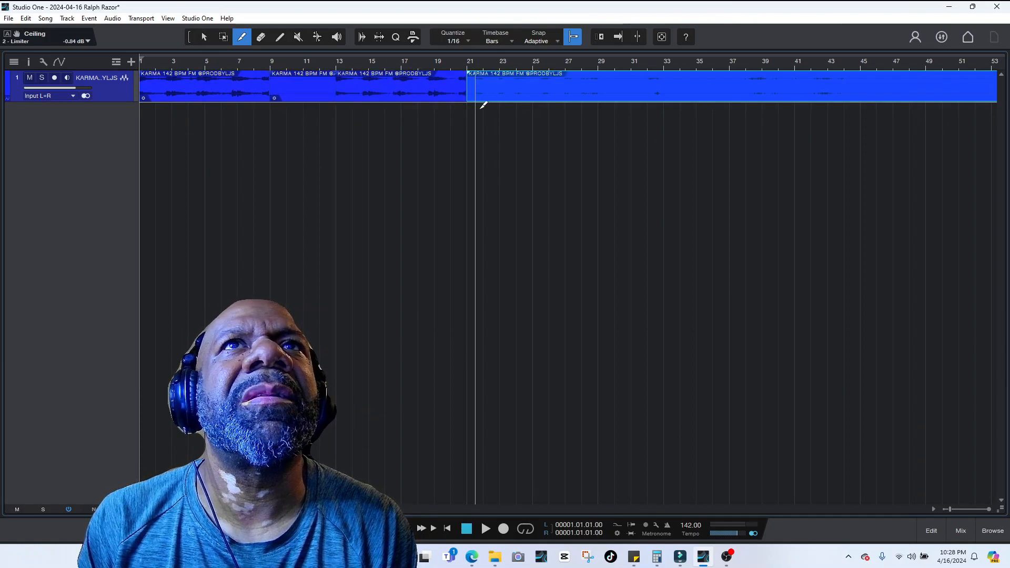
- Play back the opening section of the loop and the section that starts at bar 13 to compare them
{"action": "left_click", "coordinate": [164, 61]}
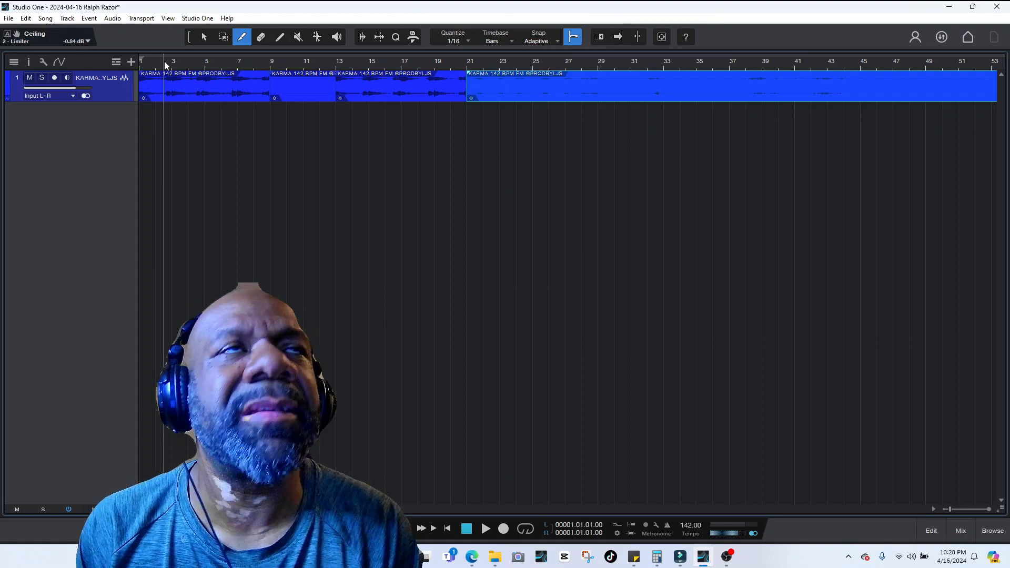
{"action": "key", "text": "f"}
{"action": "key", "text": "space"}
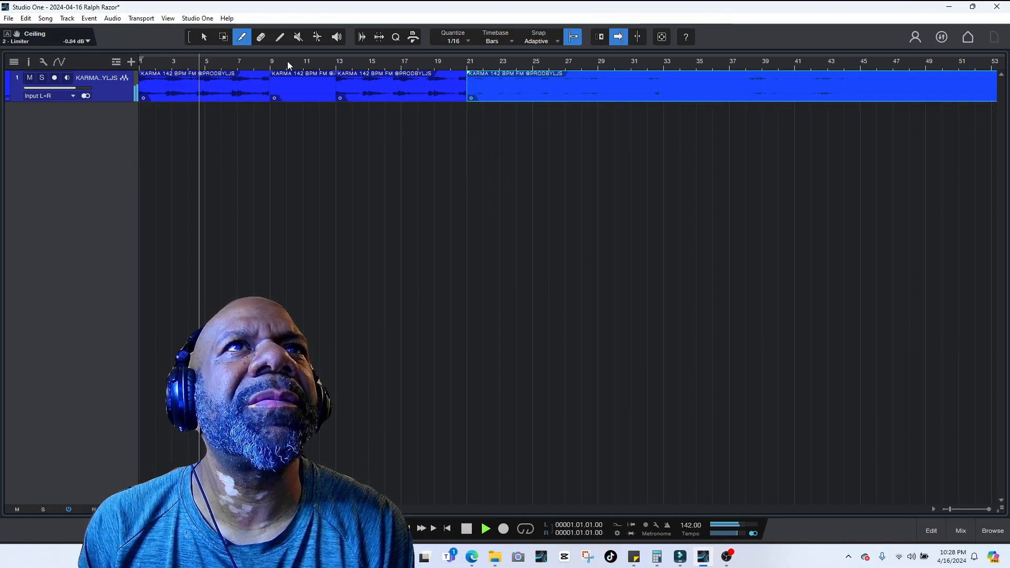
{"action": "key", "text": "space"}
{"action": "key", "text": "space"}
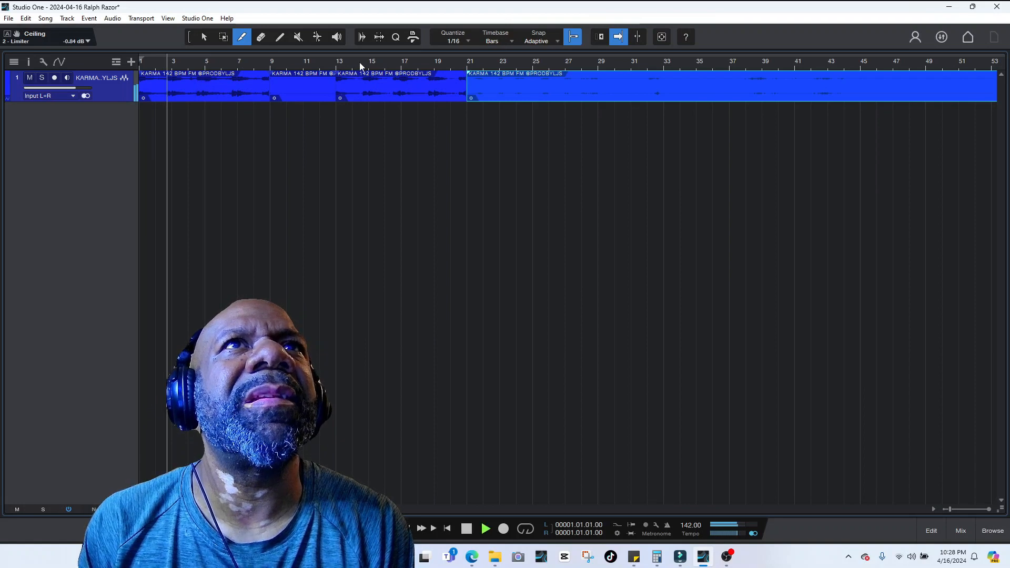
{"action": "left_click", "coordinate": [359, 62]}
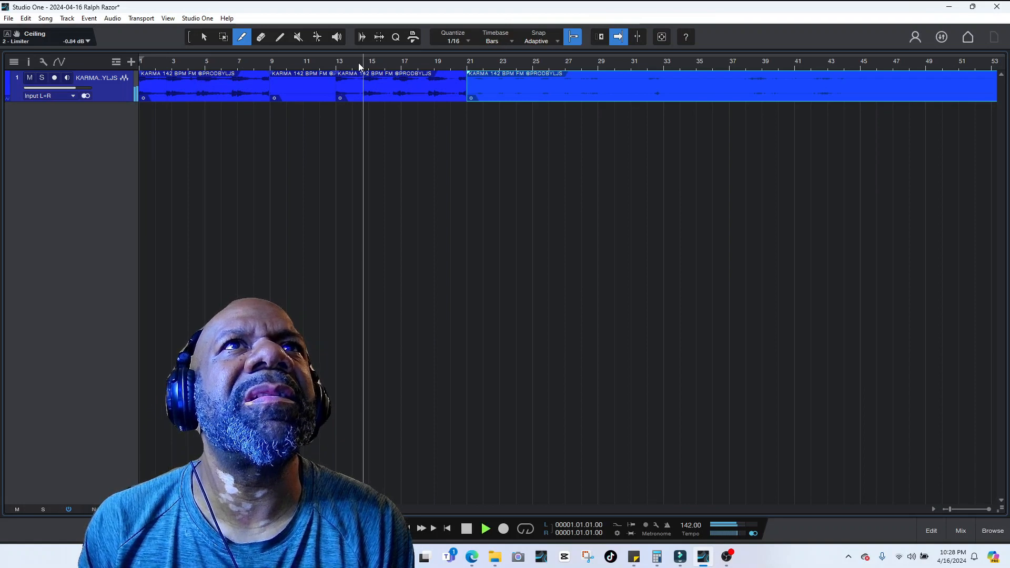
- Erase the piece between bars 9 and 13 and everything after bar 21, and stop playback
{"action": "left_click", "coordinate": [261, 37]}
{"action": "left_click", "coordinate": [300, 82]}
{"action": "left_click", "coordinate": [614, 86]}
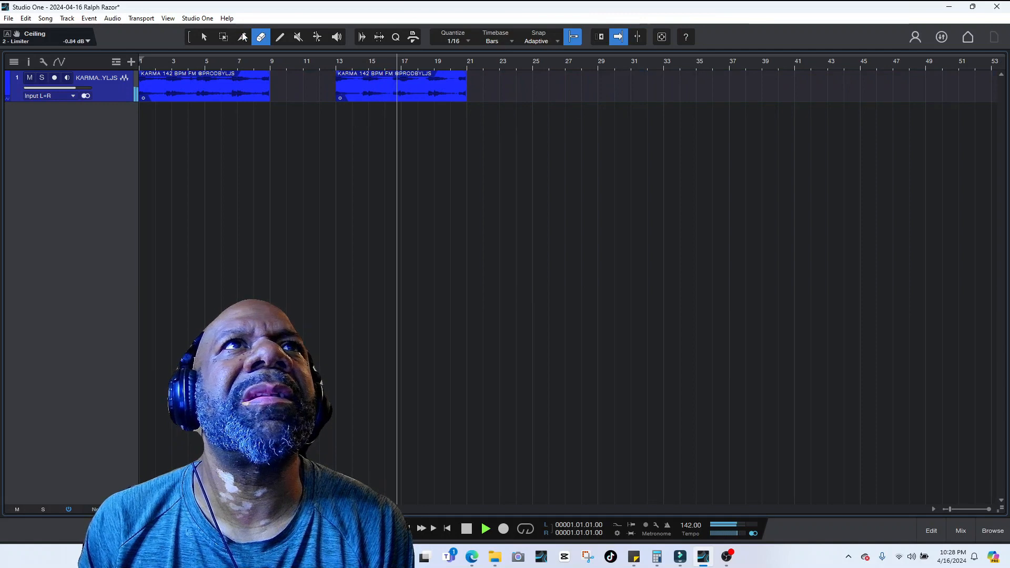
{"action": "key", "text": "1"}
{"action": "key", "text": "space"}
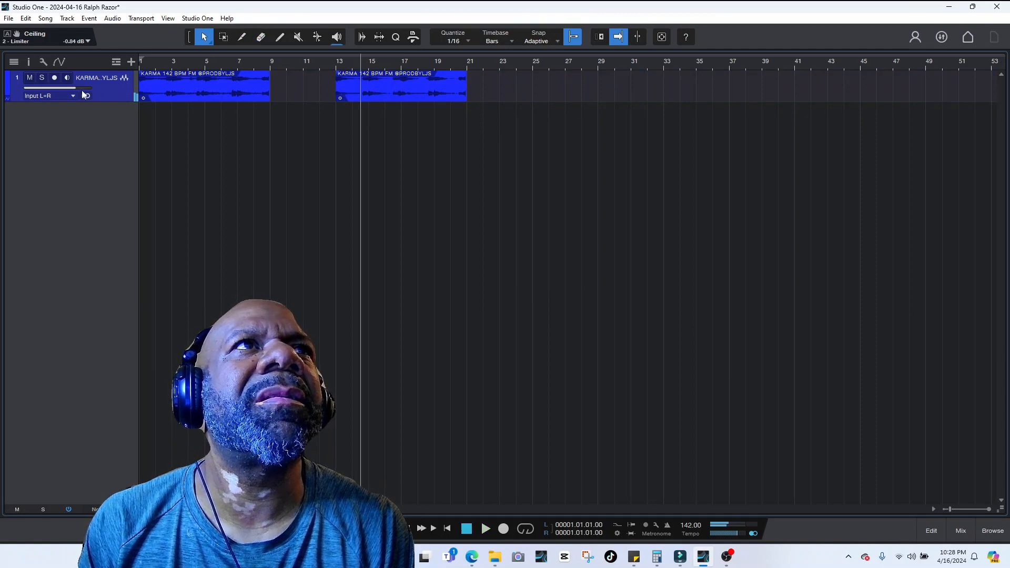
- Rename the loop's track as "chorus melody"
{"action": "double_click", "coordinate": [96, 78]}
{"action": "type", "text": "ch"}
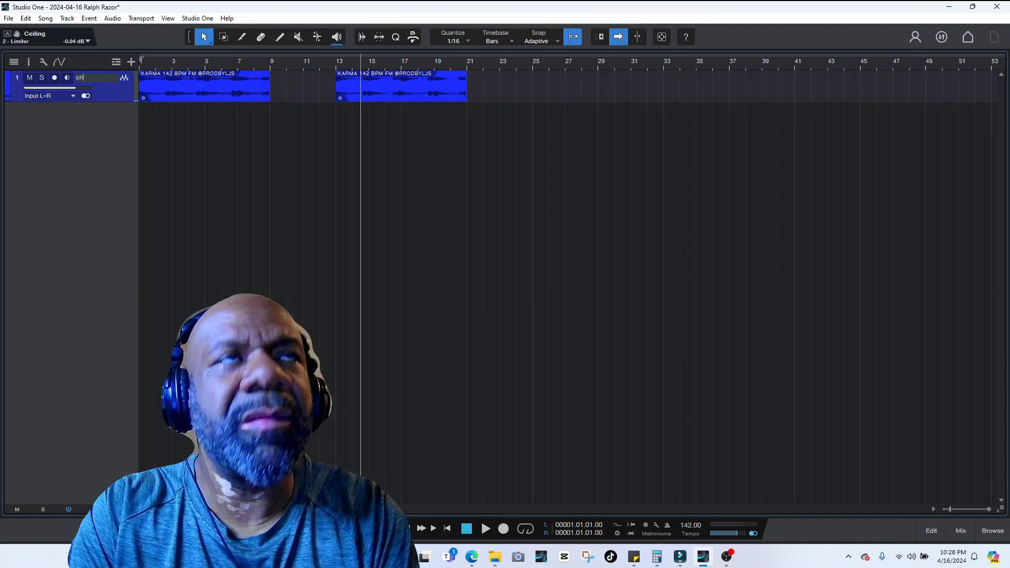
{"action": "type", "text": "orus meld"}
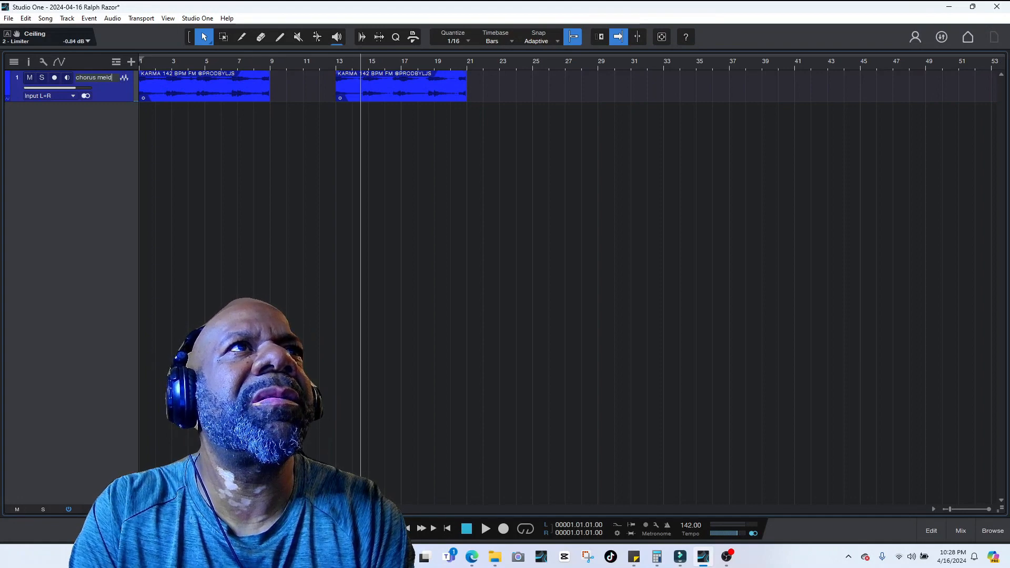
{"action": "key", "text": "BackSpace"}
{"action": "type", "text": "ody"}
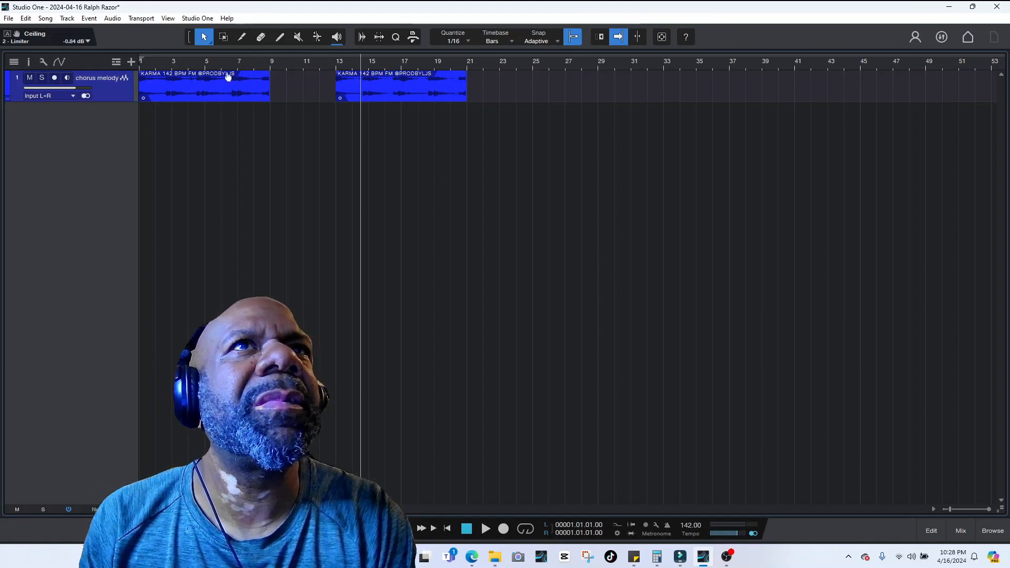
- Move the bar 13 clip to bar 1 of a new track named "verse melody" and shift the chorus clip to bar 9
{"action": "left_click_drag", "start_coordinate": [379, 91], "coordinate": [174, 127]}
{"action": "left_click_drag", "start_coordinate": [172, 83], "coordinate": [302, 82]}
{"action": "left_click", "coordinate": [96, 106]}
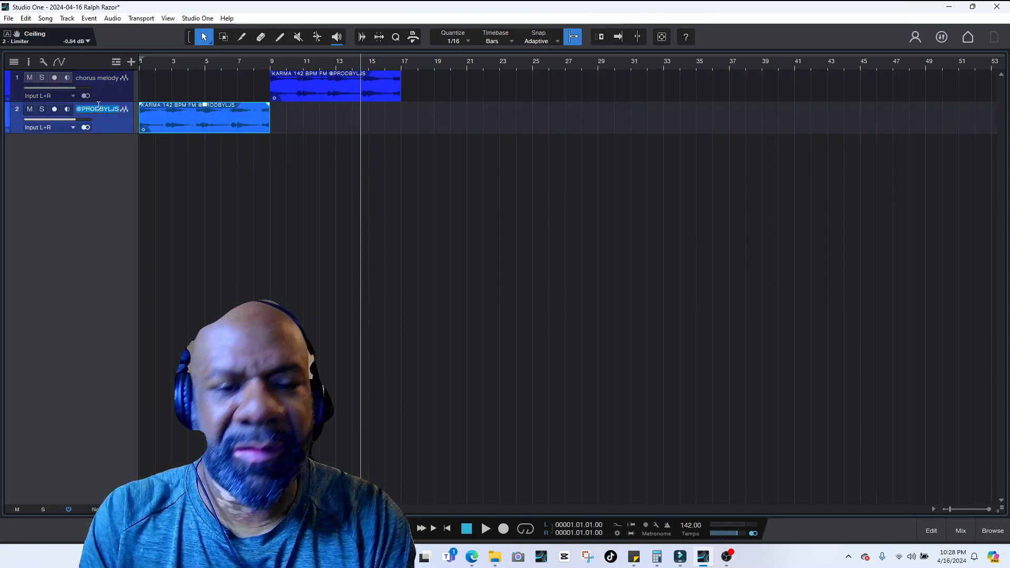
{"action": "type", "text": "verse melody"}
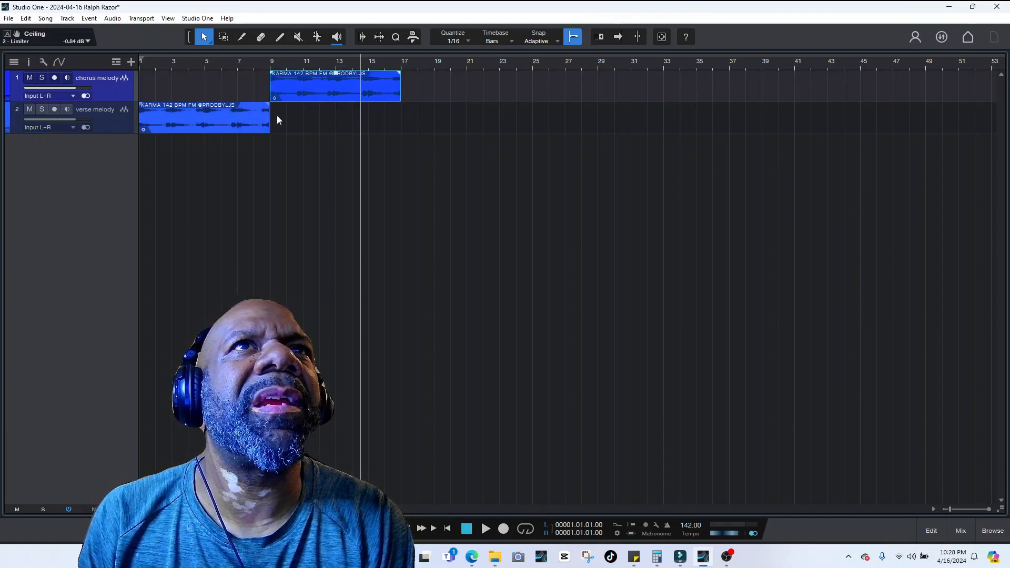
- Duplicate the verse clip three times and place the copies back to back from bar 17 to bar 41
{"action": "left_click", "coordinate": [245, 123]}
{"action": "key", "text": "d"}
{"action": "key", "text": "d"}
{"action": "key", "text": "d"}
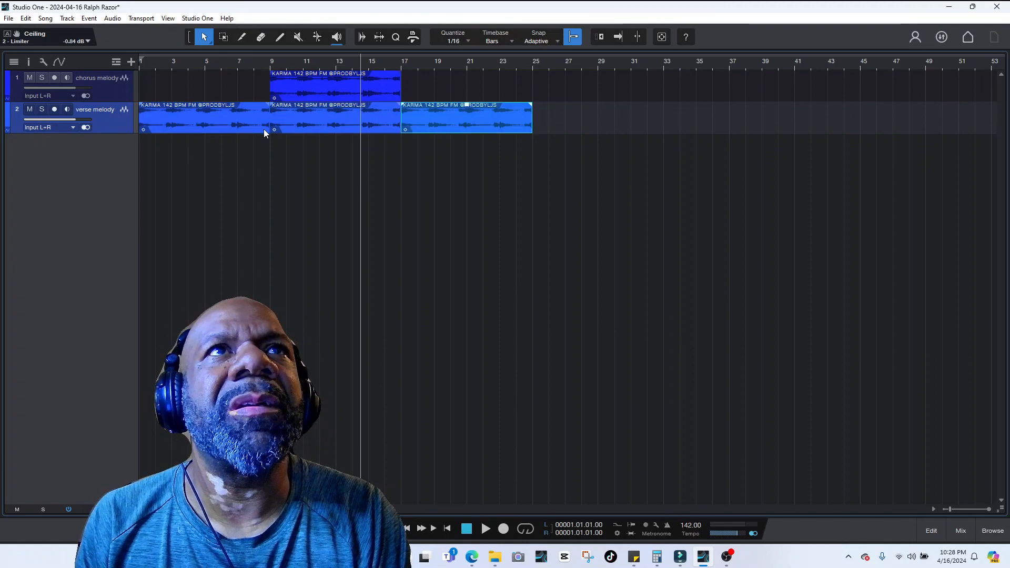
{"action": "left_click_drag", "start_coordinate": [692, 165], "coordinate": [427, 118]}
- Duplicate the chorus clip and the three verse clips of bars 9 to 41 as one block starting at bar 41
{"action": "left_click_drag", "start_coordinate": [828, 196], "coordinate": [336, 82]}
{"action": "key", "text": "d"}
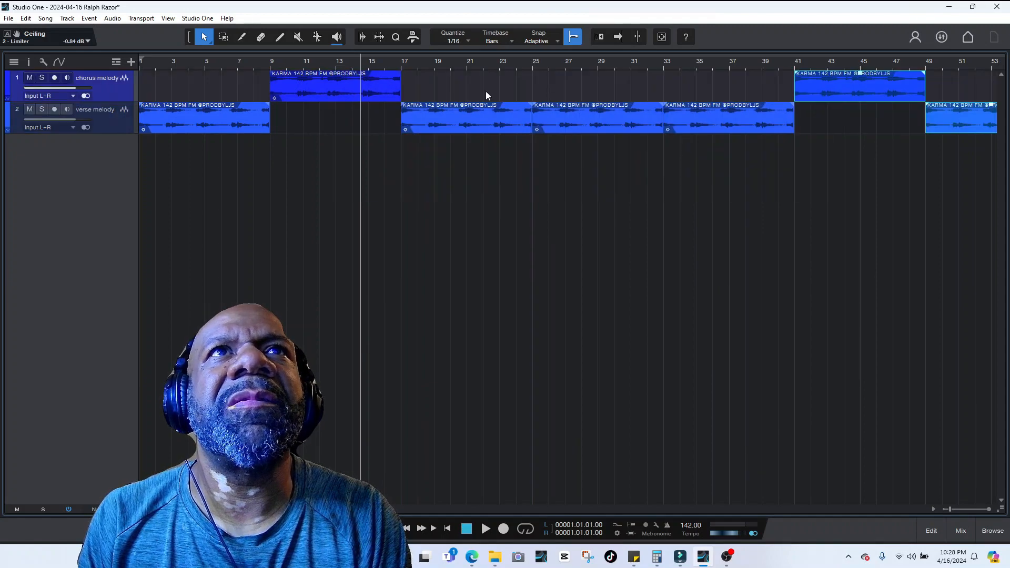
{"action": "left_click", "coordinate": [943, 507]}
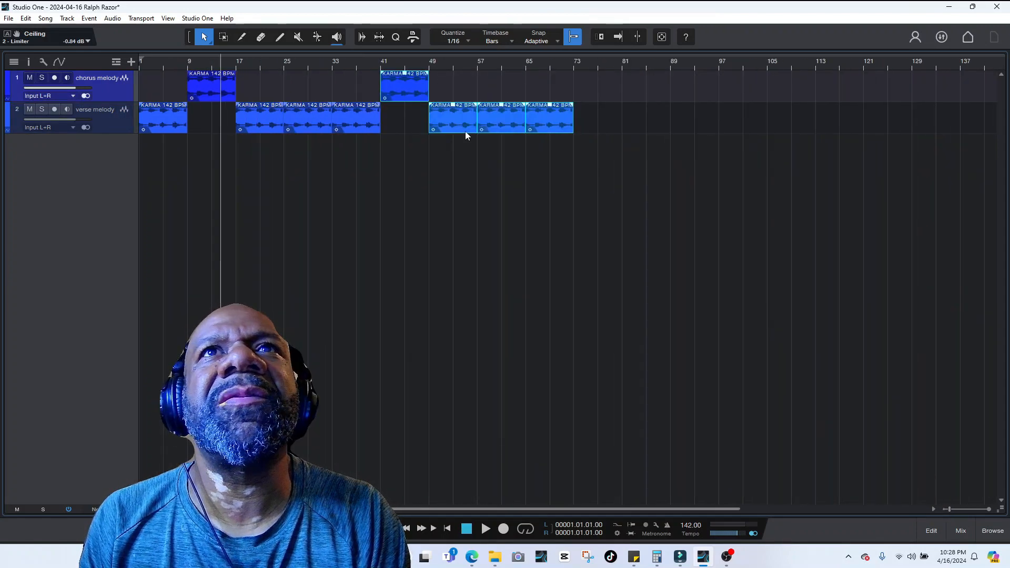
- Add a copy of the chorus clip at bar 73 and a copy of the verse clip at bar 81
{"action": "left_click", "coordinate": [428, 90]}
{"action": "left_click", "coordinate": [432, 91]}
{"action": "left_click", "coordinate": [388, 97]}
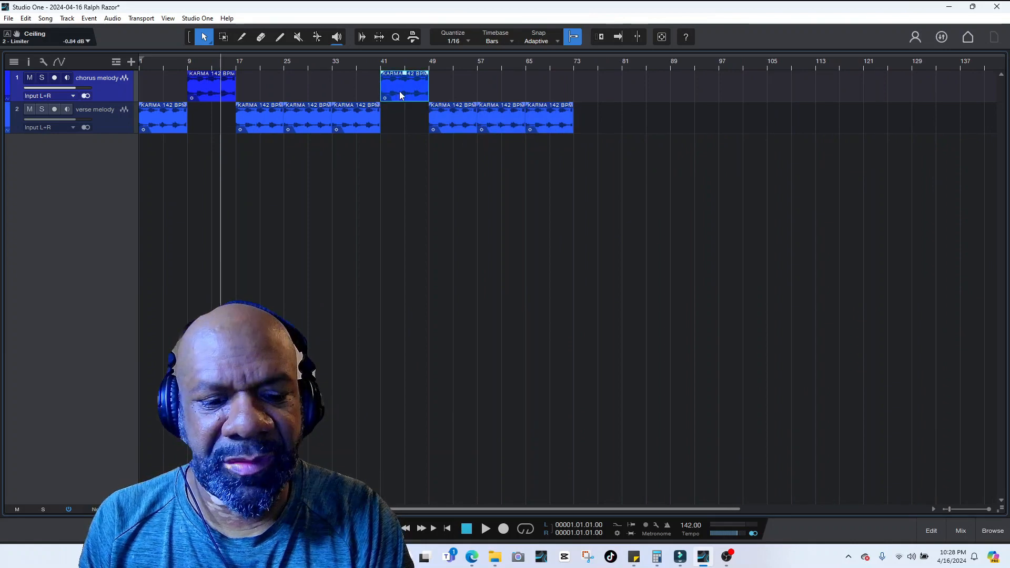
{"action": "key", "text": "d"}
{"action": "left_click_drag", "start_coordinate": [447, 76], "coordinate": [592, 78]}
{"action": "left_click", "coordinate": [556, 113]}
{"action": "key", "text": "d"}
{"action": "left_click_drag", "start_coordinate": [610, 128], "coordinate": [630, 118]}
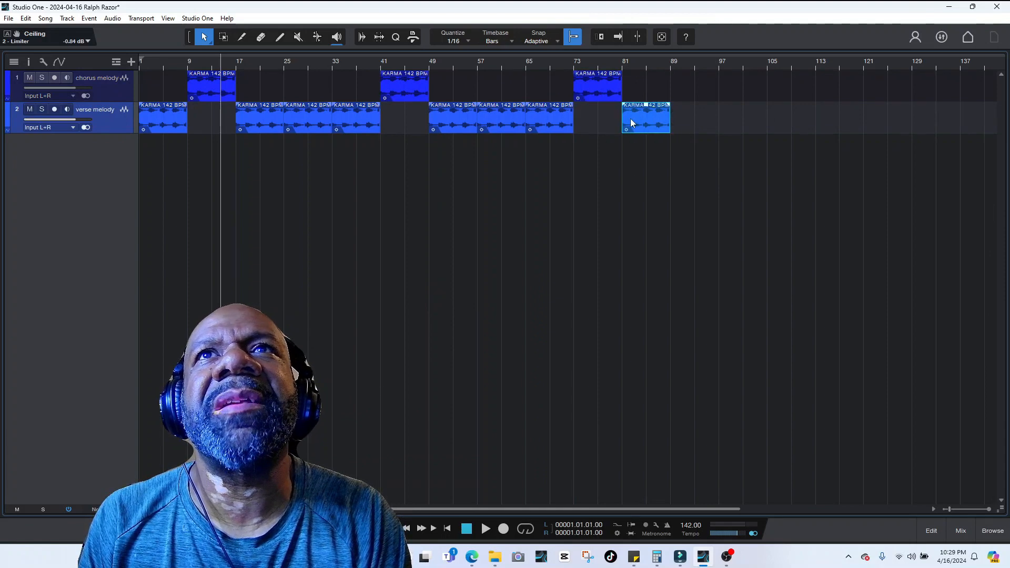
- Check the arrangement's length with the ruler timebase in seconds and the cursor near its end, and return the timebase to bars
{"action": "right_click", "coordinate": [648, 64]}
{"action": "mouse_move", "coordinate": [690, 124]}
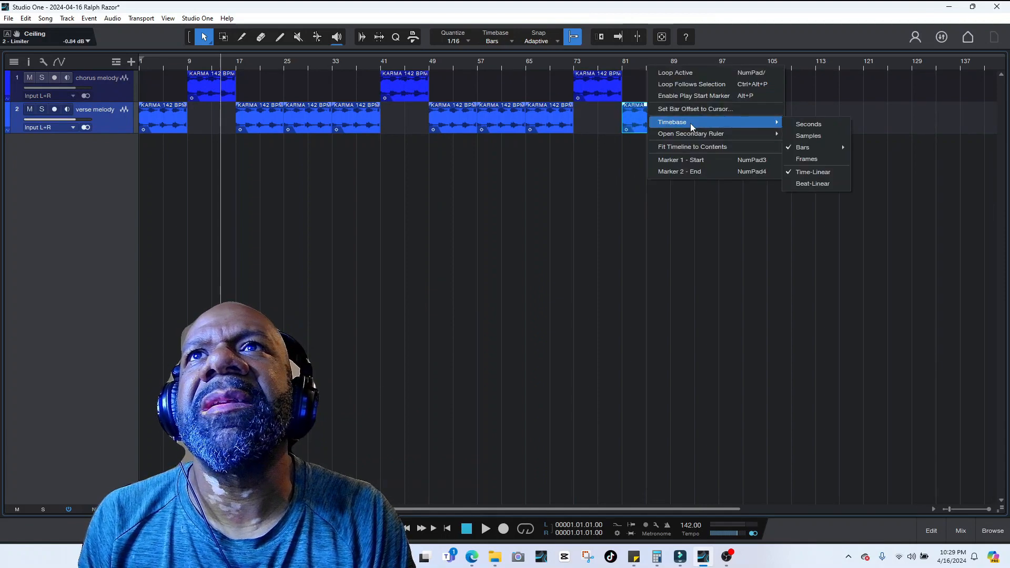
{"action": "left_click", "coordinate": [837, 125]}
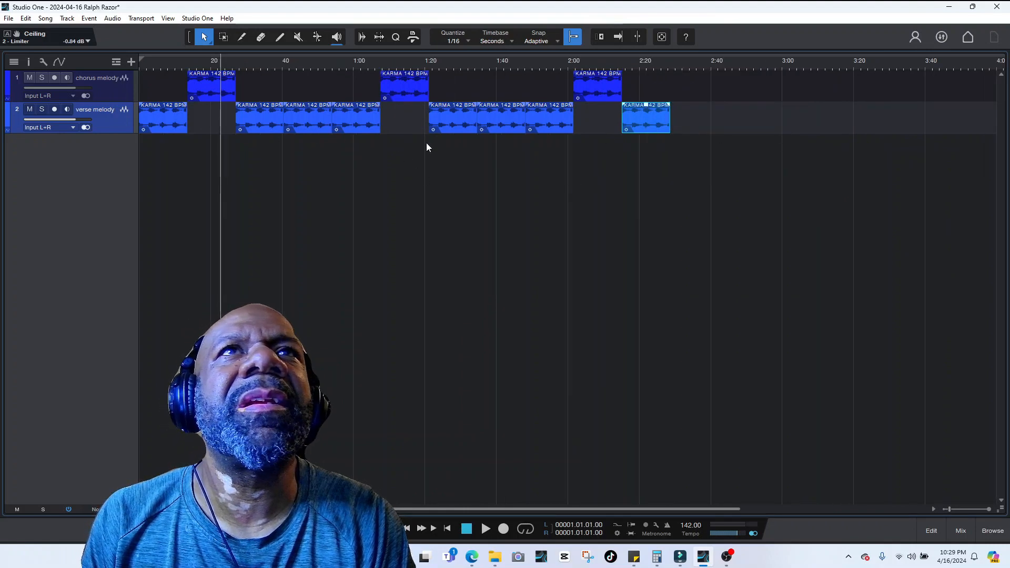
{"action": "left_click", "coordinate": [669, 67]}
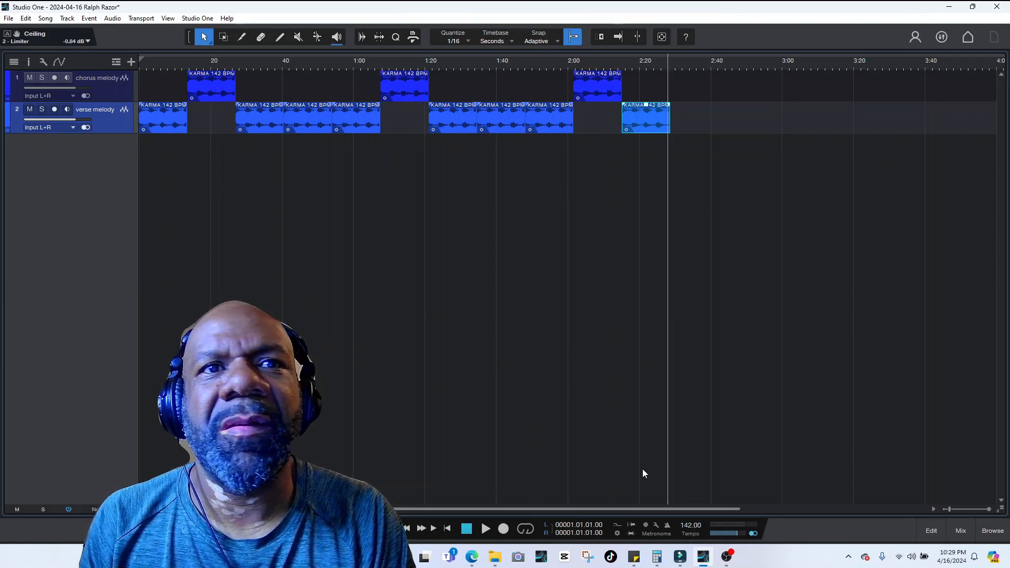
{"action": "right_click", "coordinate": [691, 67]}
{"action": "mouse_move", "coordinate": [734, 122]}
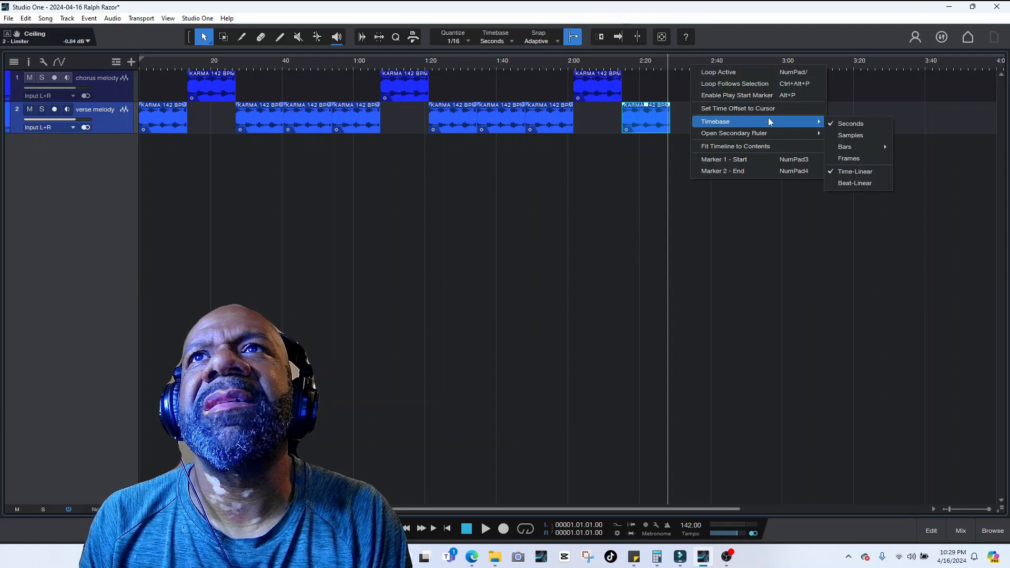
{"action": "left_click", "coordinate": [858, 147]}
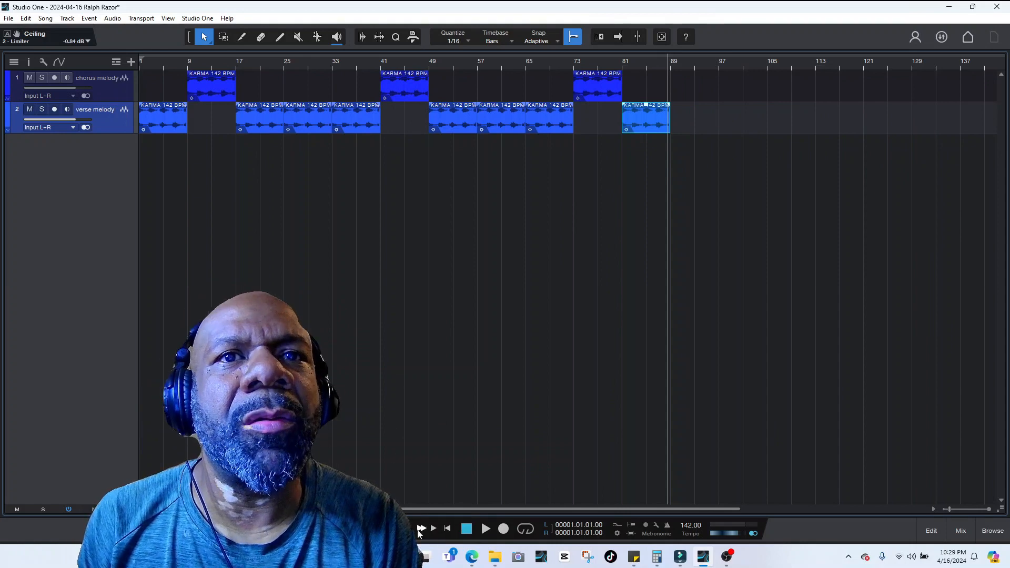
- Browse the sample files, collapse COMMUNITY SAMPLE PACK VOL 2, and open the 808 folder of the Diamond Wav - UNCHAINED Drum Kit
{"action": "left_click", "coordinate": [994, 531]}
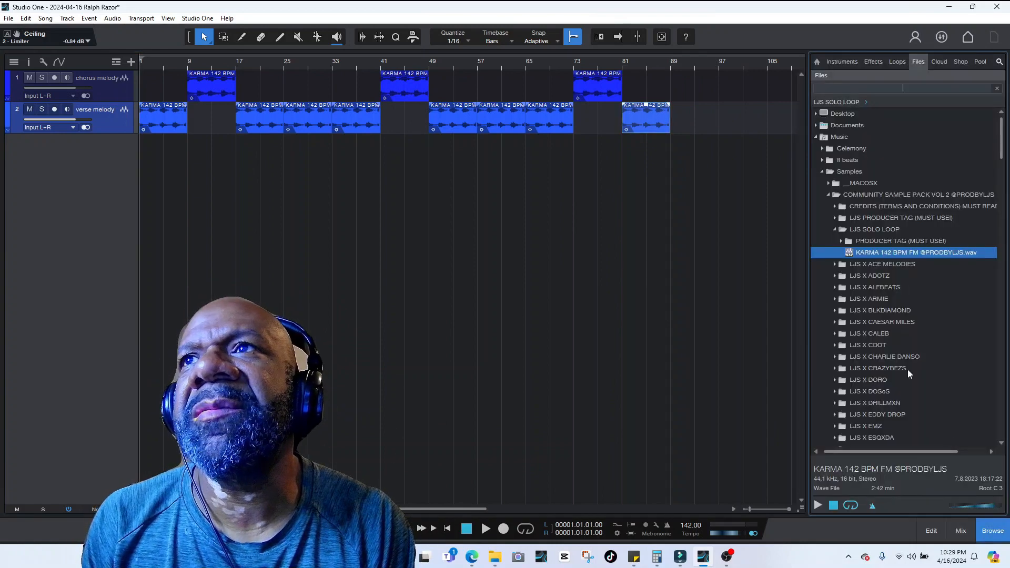
{"action": "left_click", "coordinate": [829, 195]}
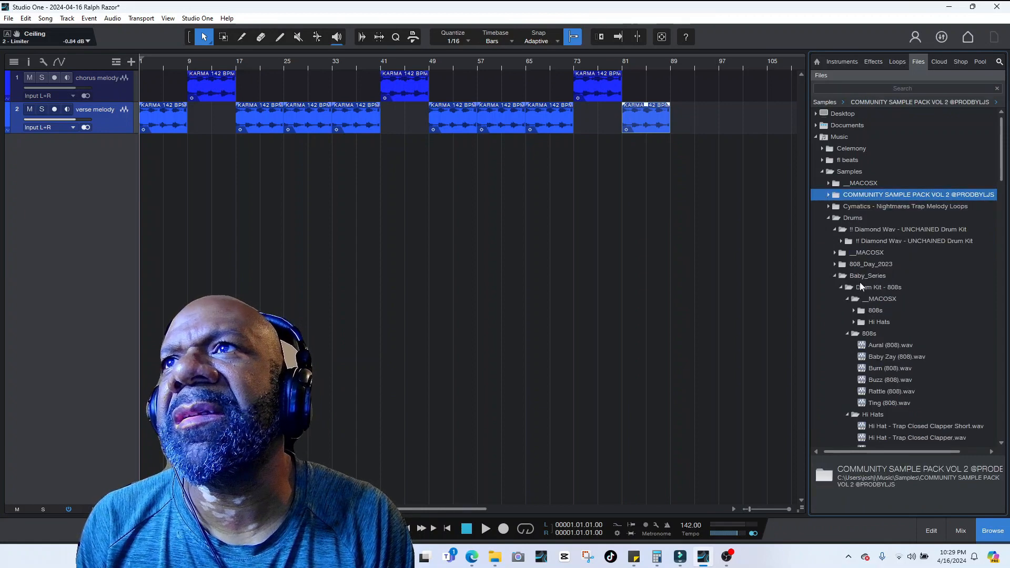
{"action": "left_click", "coordinate": [854, 231]}
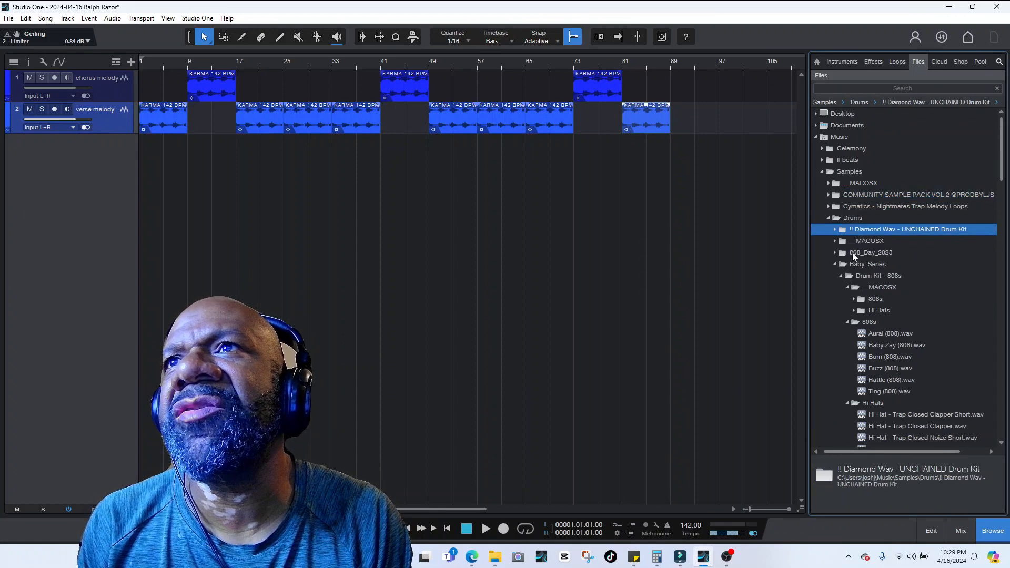
{"action": "double_click", "coordinate": [866, 242]}
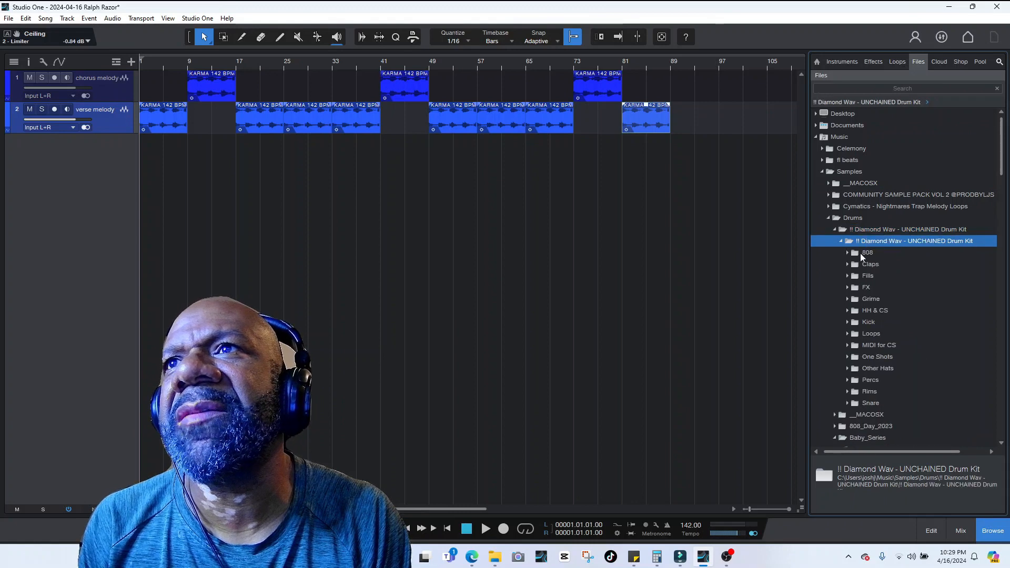
{"action": "left_click", "coordinate": [862, 255]}
{"action": "double_click", "coordinate": [869, 257]}
- Audition Diamond Wav 808 samples from All Star 808 through Dance, Ghost, Nine 909 A, Process and Rogue to Sauce 808 G
{"action": "left_click", "coordinate": [894, 275]}
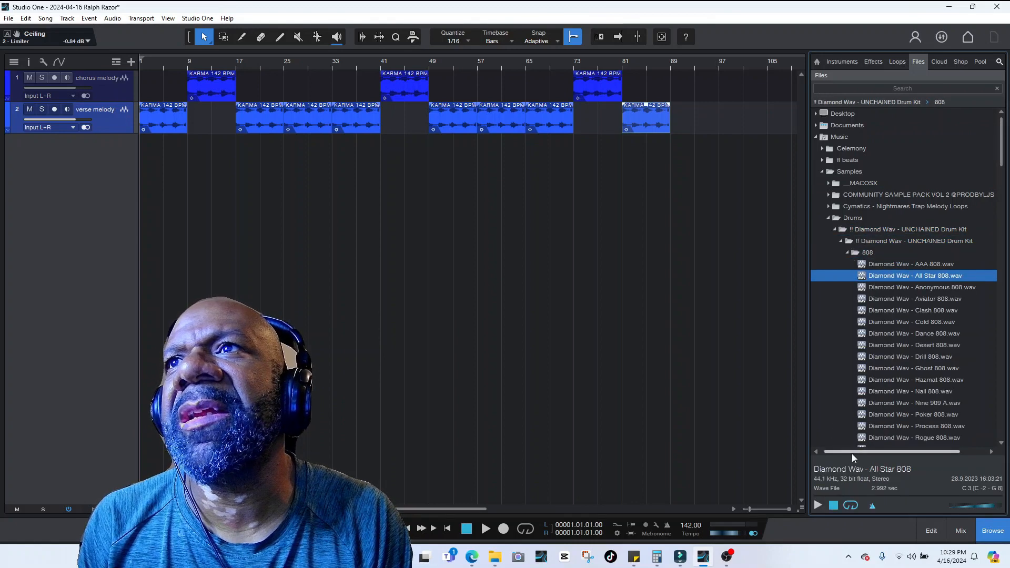
{"action": "left_click", "coordinate": [819, 506]}
{"action": "left_click", "coordinate": [895, 334]}
{"action": "left_click", "coordinate": [895, 369]}
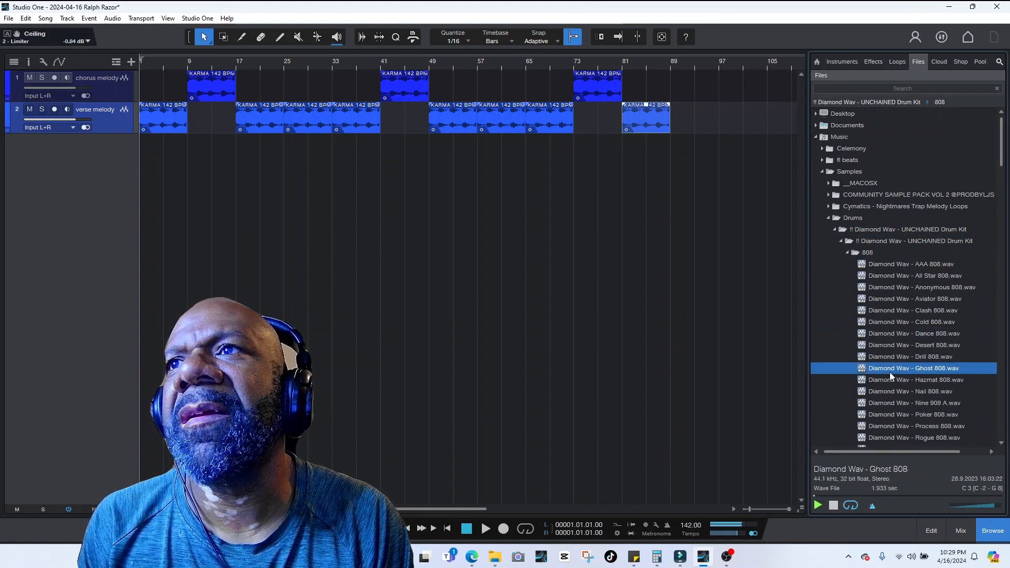
{"action": "left_click", "coordinate": [895, 403]}
{"action": "left_click", "coordinate": [887, 425]}
{"action": "scroll", "coordinate": [888, 421], "scroll_direction": "down", "scroll_amount": 1}
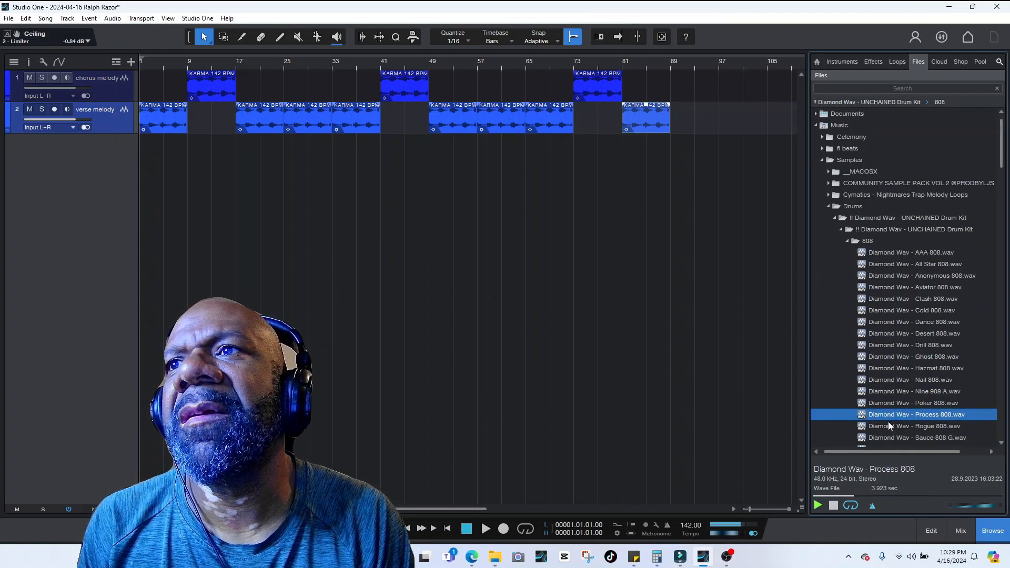
{"action": "left_click", "coordinate": [888, 427]}
{"action": "left_click", "coordinate": [884, 437]}
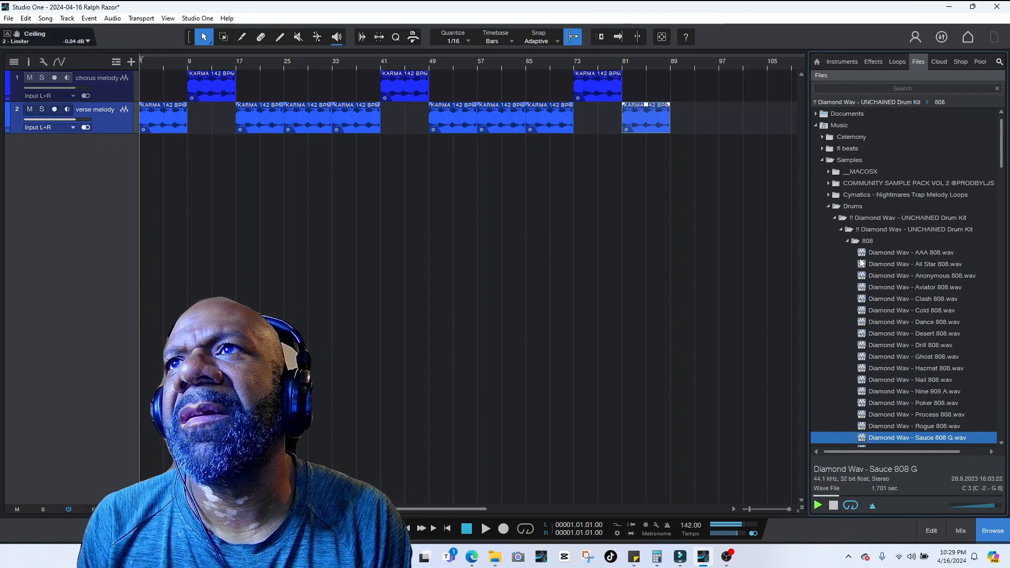
- Collapse the Diamond Wav kit and audition the Baby_Series 808s Burn, Buzz, Rattle and Ting plus a Trap Closed Clapper hi-hat
{"action": "left_click", "coordinate": [842, 232]}
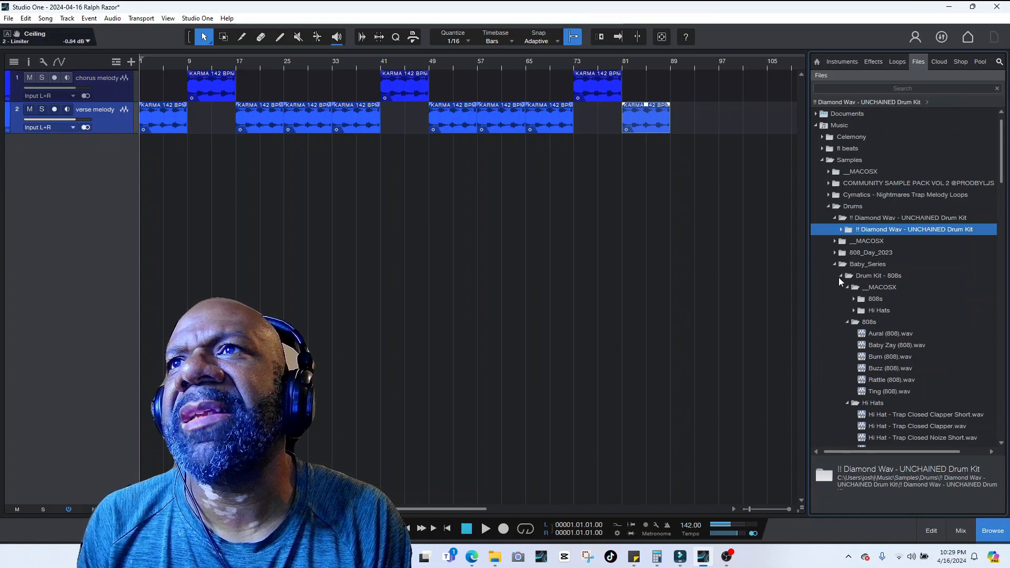
{"action": "left_click", "coordinate": [856, 300]}
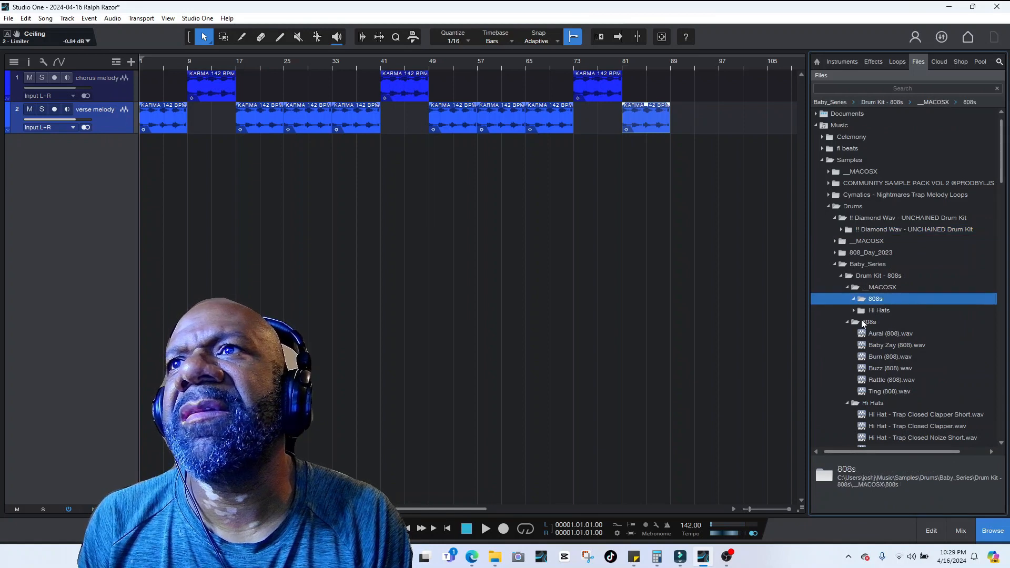
{"action": "left_click", "coordinate": [888, 357]}
{"action": "left_click", "coordinate": [887, 369]}
{"action": "left_click", "coordinate": [887, 380]}
{"action": "left_click", "coordinate": [886, 391]}
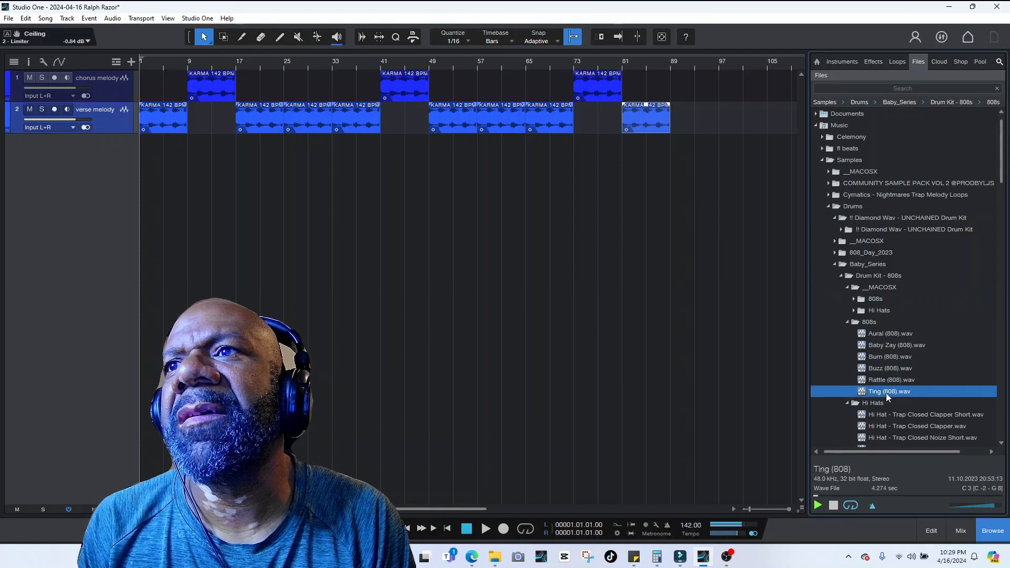
{"action": "left_click", "coordinate": [881, 426]}
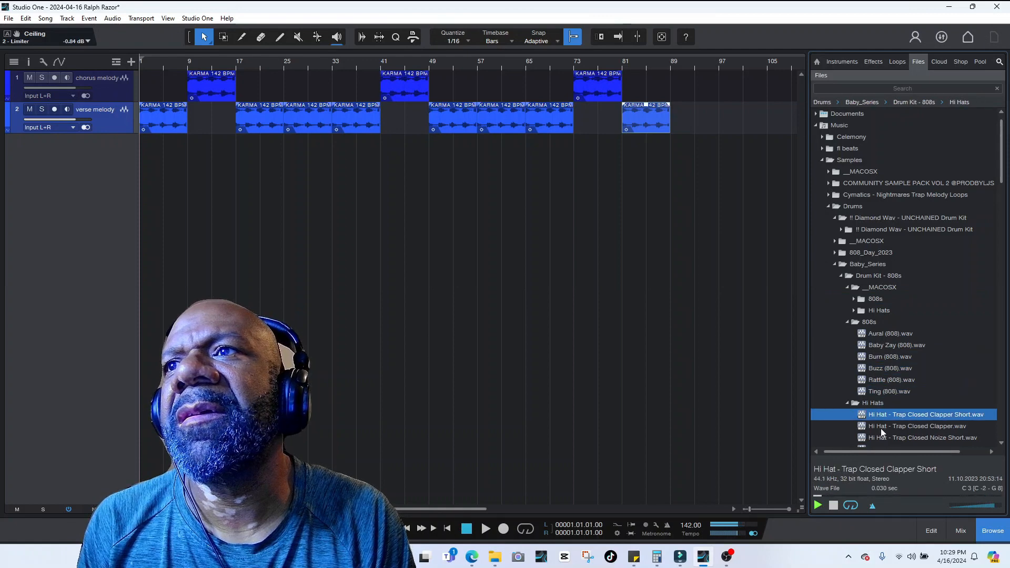
- Collapse the Baby_Series folder and look through the lex_luger_drum_kit samples, auditioning LEX Clap(3)
{"action": "double_click", "coordinate": [857, 264]}
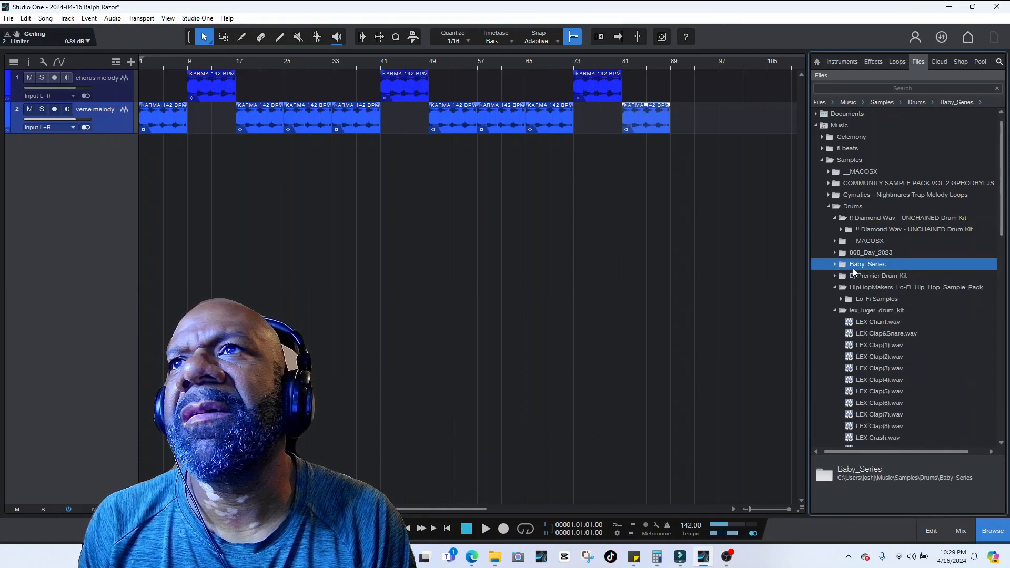
{"action": "left_click", "coordinate": [857, 368]}
{"action": "scroll", "coordinate": [878, 352], "scroll_direction": "down", "scroll_amount": 2}
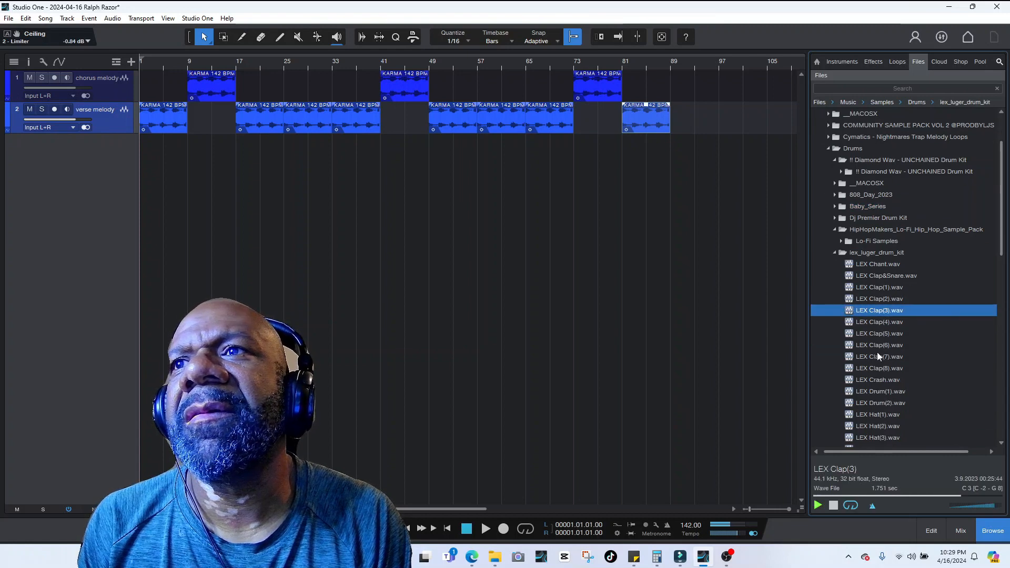
{"action": "left_click", "coordinate": [878, 356]}
{"action": "key", "text": "End"}
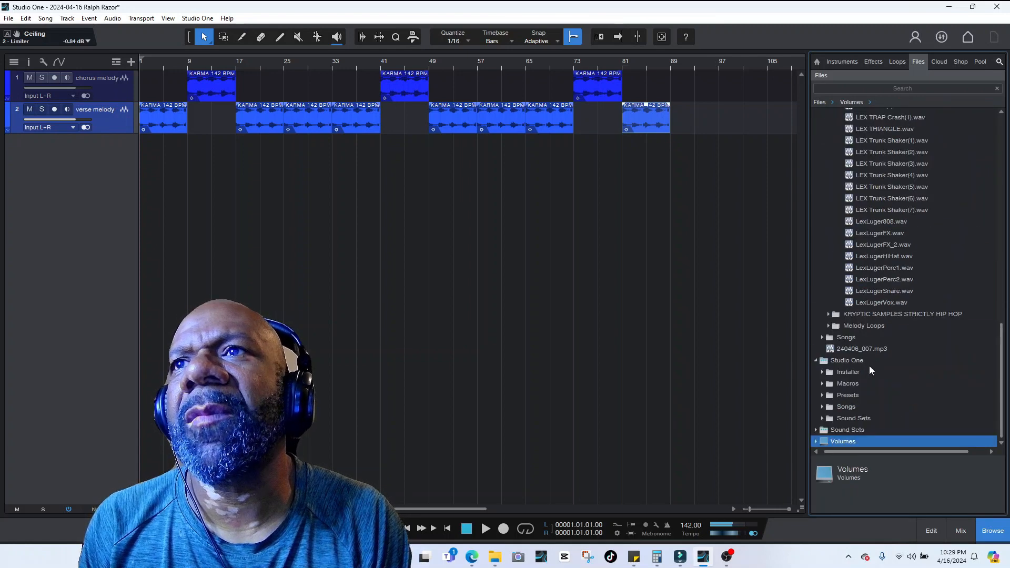
{"action": "scroll", "coordinate": [858, 369], "scroll_direction": "up", "scroll_amount": 5}
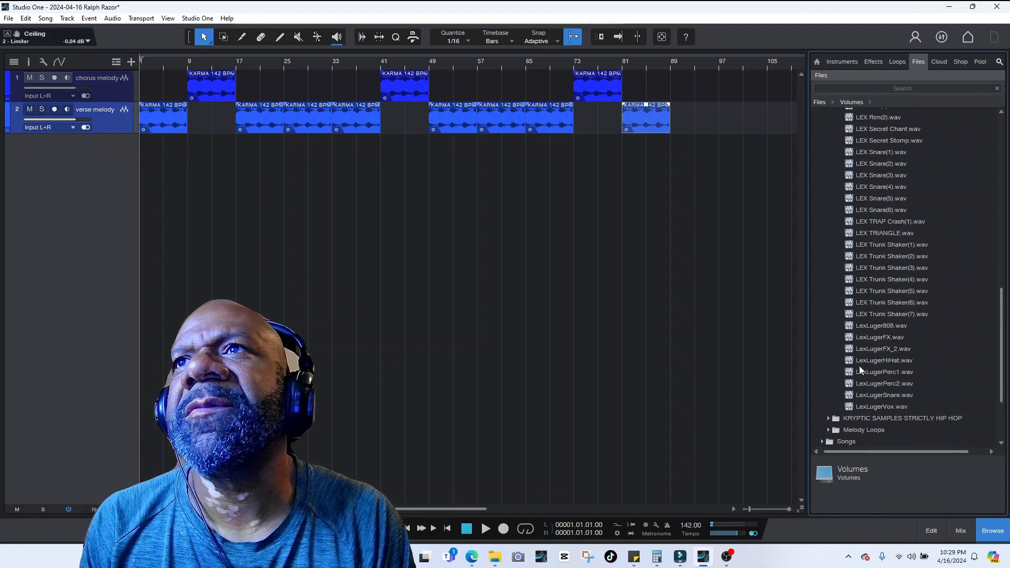
{"action": "scroll", "coordinate": [860, 361], "scroll_direction": "up", "scroll_amount": 9}
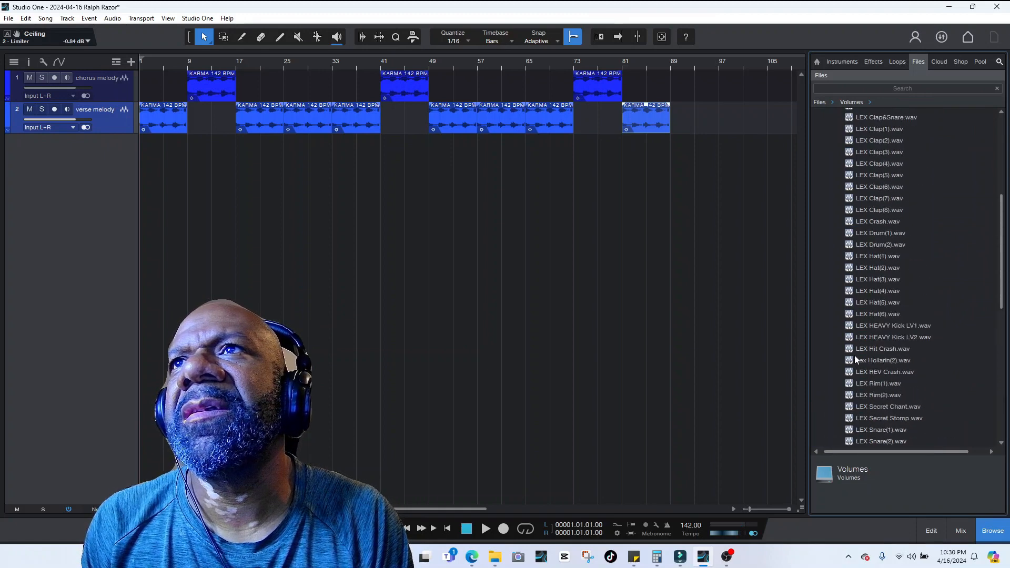
- Audition and compare the clap samples LEX Clap(1) to LEX Clap(7) in the lex_luger_drum_kit folder
{"action": "left_click", "coordinate": [884, 256]}
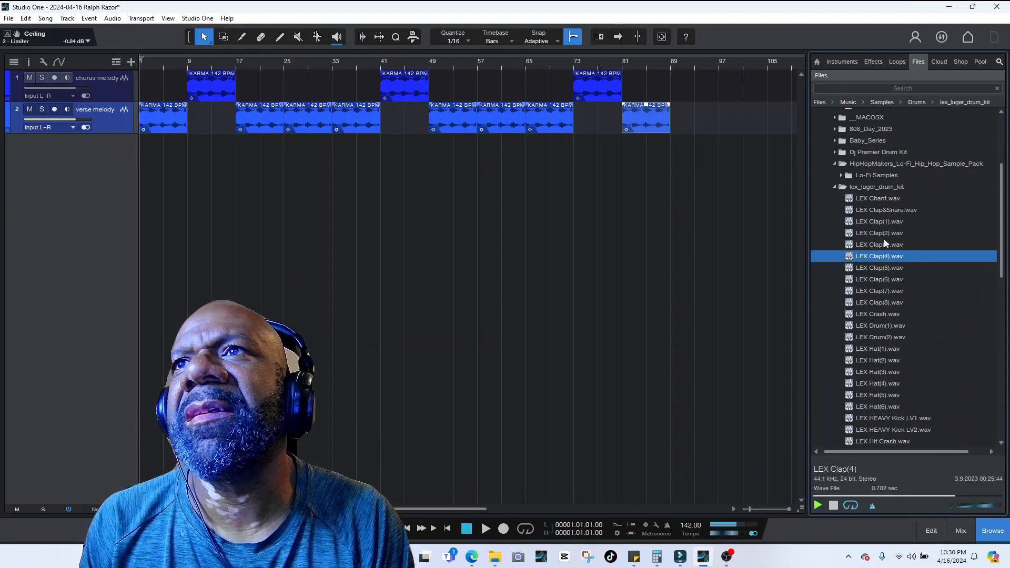
{"action": "left_click", "coordinate": [883, 246]}
{"action": "left_click", "coordinate": [882, 234]}
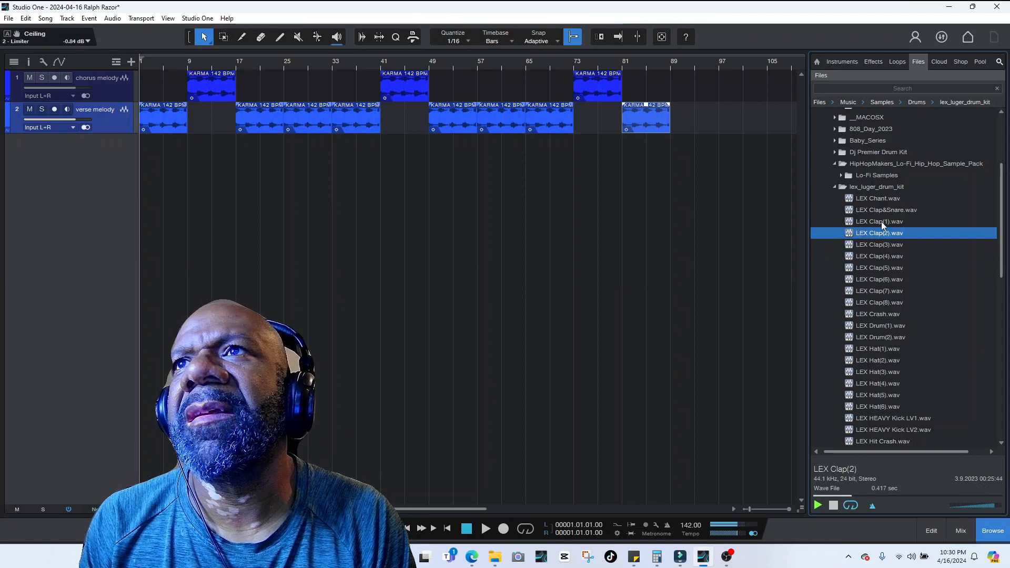
{"action": "left_click", "coordinate": [882, 222]}
{"action": "left_click", "coordinate": [887, 267]}
{"action": "left_click", "coordinate": [884, 255]}
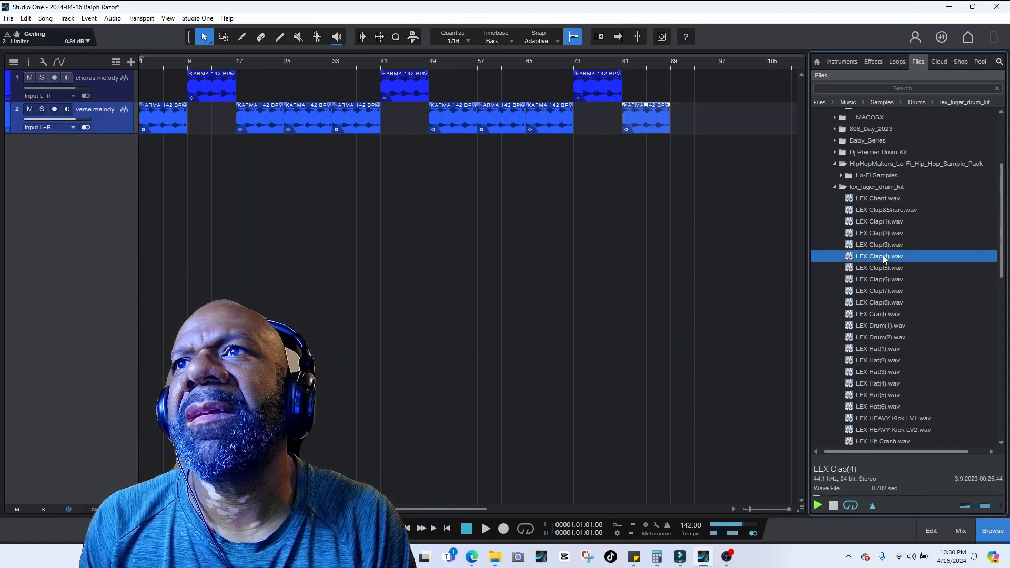
{"action": "left_click", "coordinate": [881, 276]}
{"action": "left_click", "coordinate": [880, 291]}
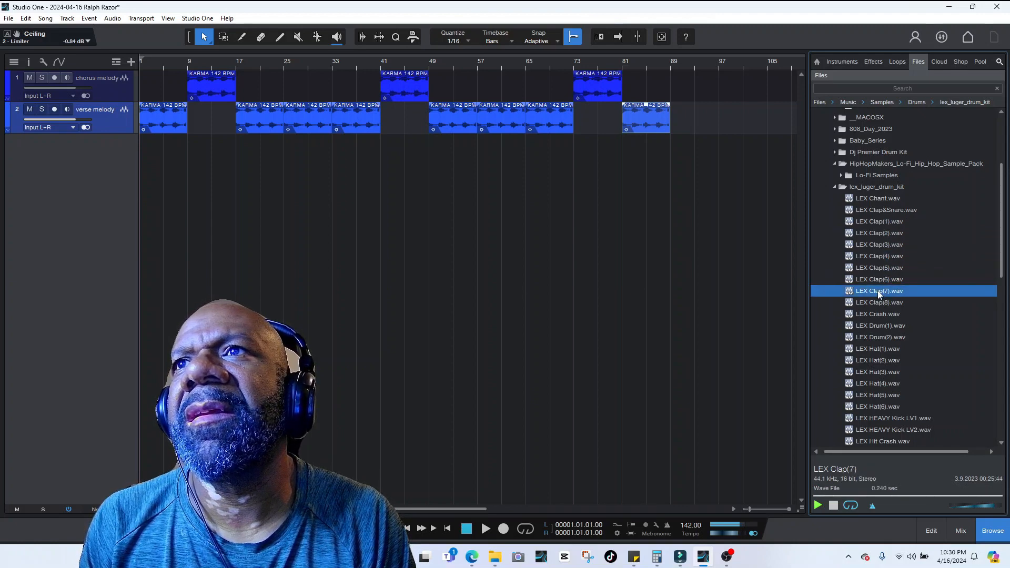
- Play the arrangement's opening briefly and load LEX Clap(7) into a new SampleOne instrument track
{"action": "key", "text": "space"}
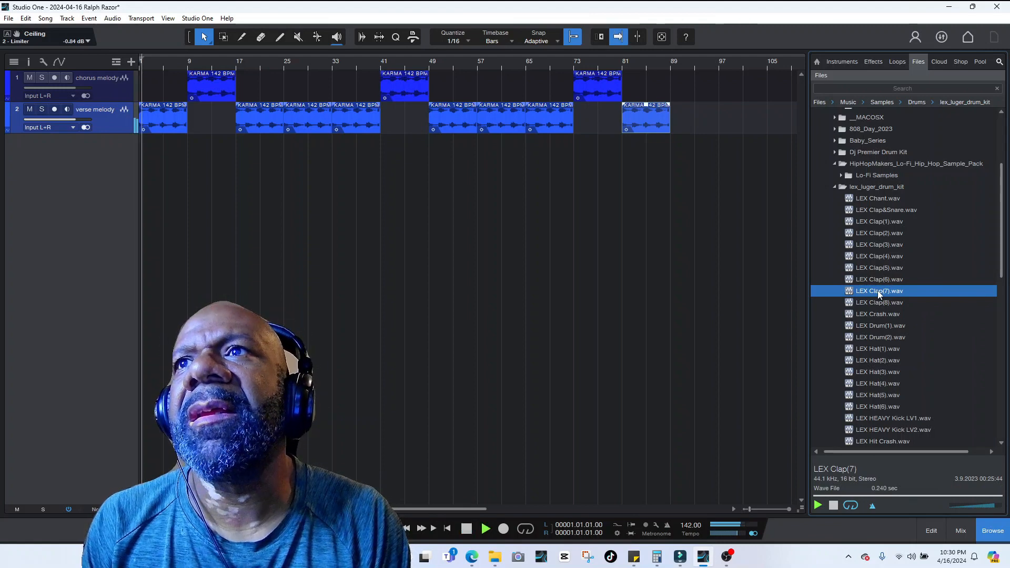
{"action": "key", "text": "space"}
{"action": "right_click", "coordinate": [879, 294]}
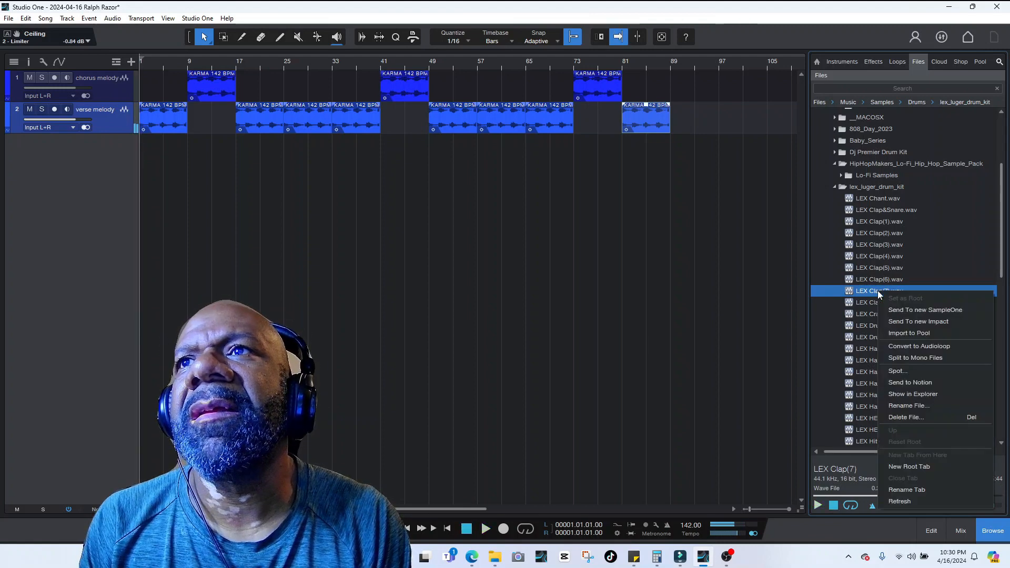
{"action": "left_click", "coordinate": [899, 311]}
- Audition the LEX Crash sample and load it into a new SampleOne instrument track
{"action": "left_click", "coordinate": [863, 315]}
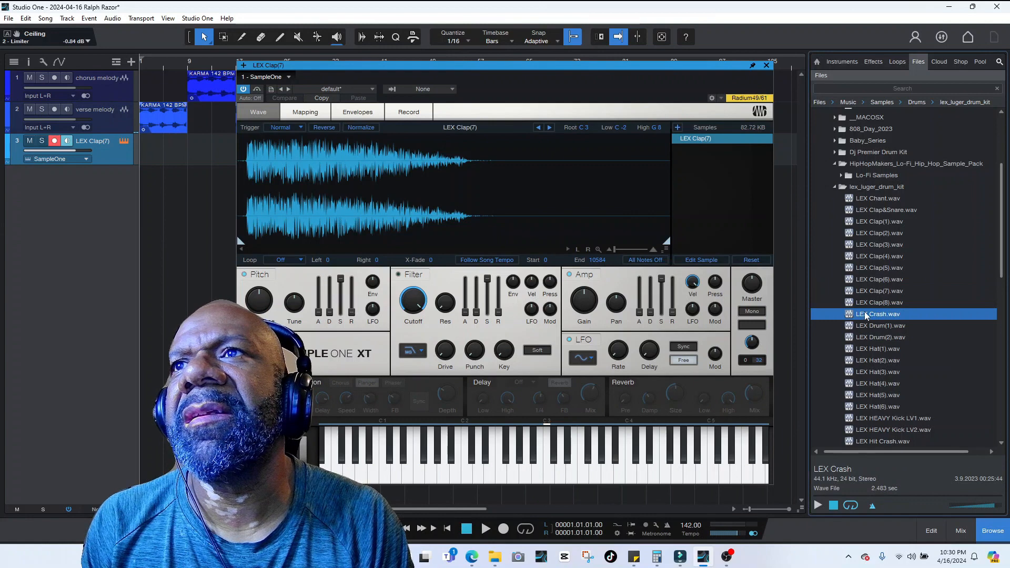
{"action": "left_click", "coordinate": [819, 505]}
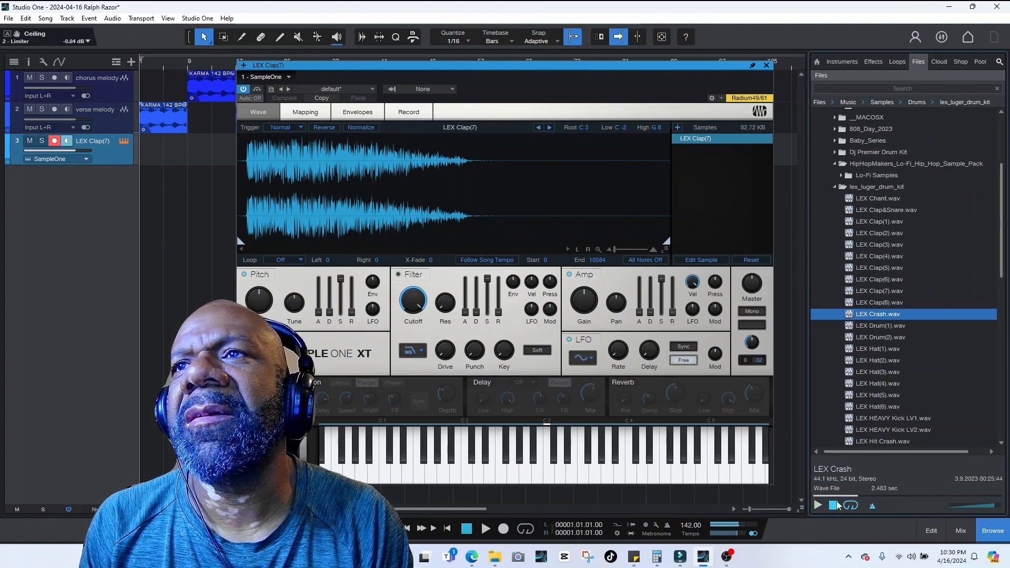
{"action": "right_click", "coordinate": [864, 316]}
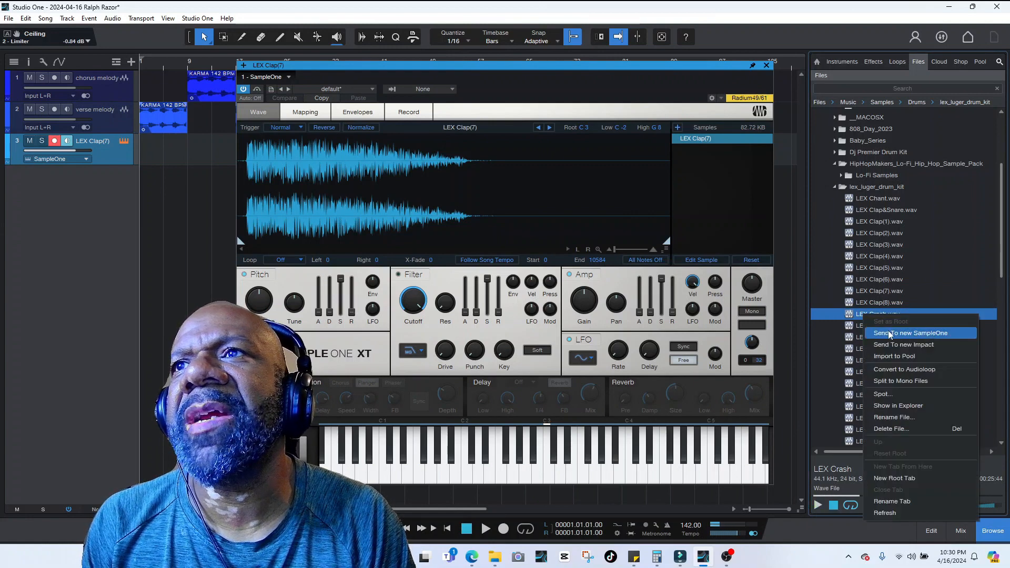
{"action": "left_click", "coordinate": [889, 331]}
- Audition the samples LEX Hat(1) to LEX Hat(6) and load LEX Hat(2) into a new SampleOne instrument track
{"action": "left_click", "coordinate": [866, 374]}
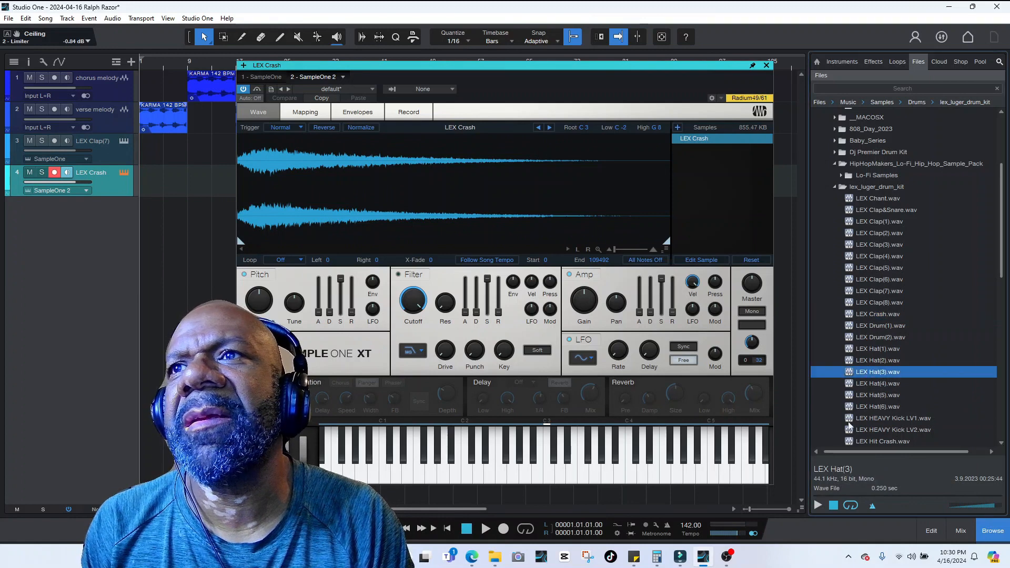
{"action": "left_click", "coordinate": [819, 505]}
{"action": "left_click", "coordinate": [871, 387]}
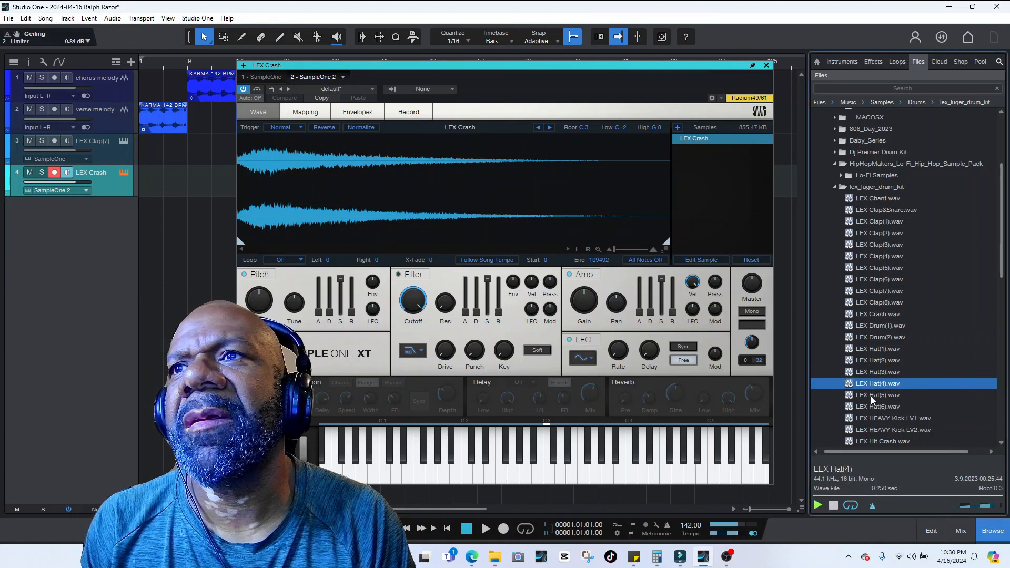
{"action": "left_click", "coordinate": [870, 396]}
{"action": "left_click", "coordinate": [871, 407]}
{"action": "left_click", "coordinate": [877, 350]}
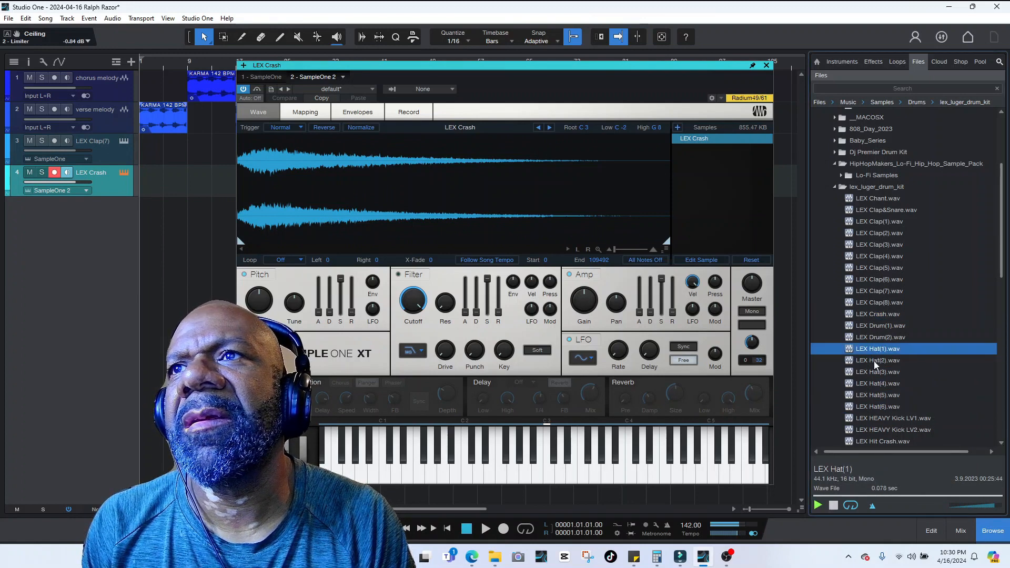
{"action": "left_click", "coordinate": [874, 362]}
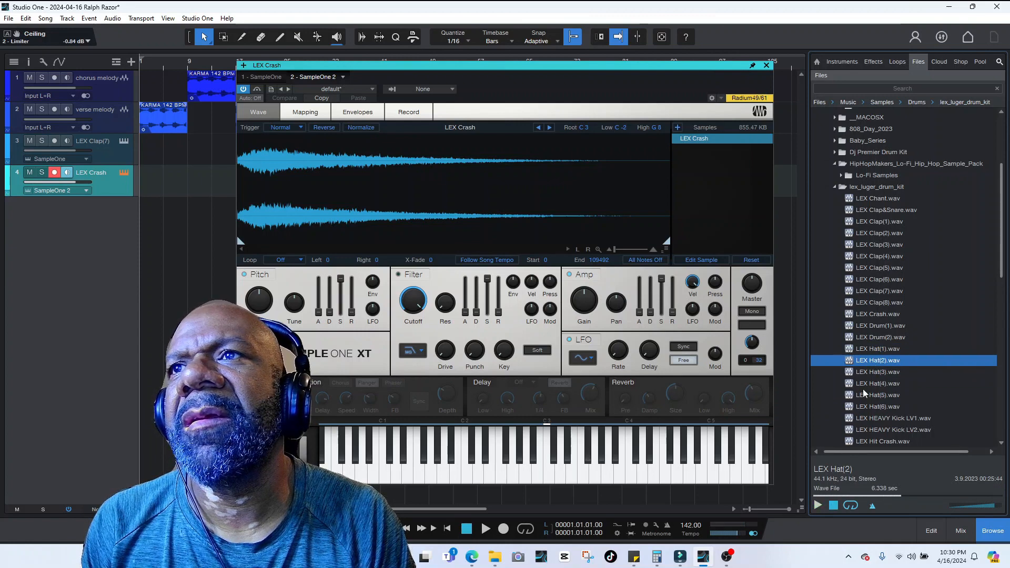
{"action": "right_click", "coordinate": [869, 364]}
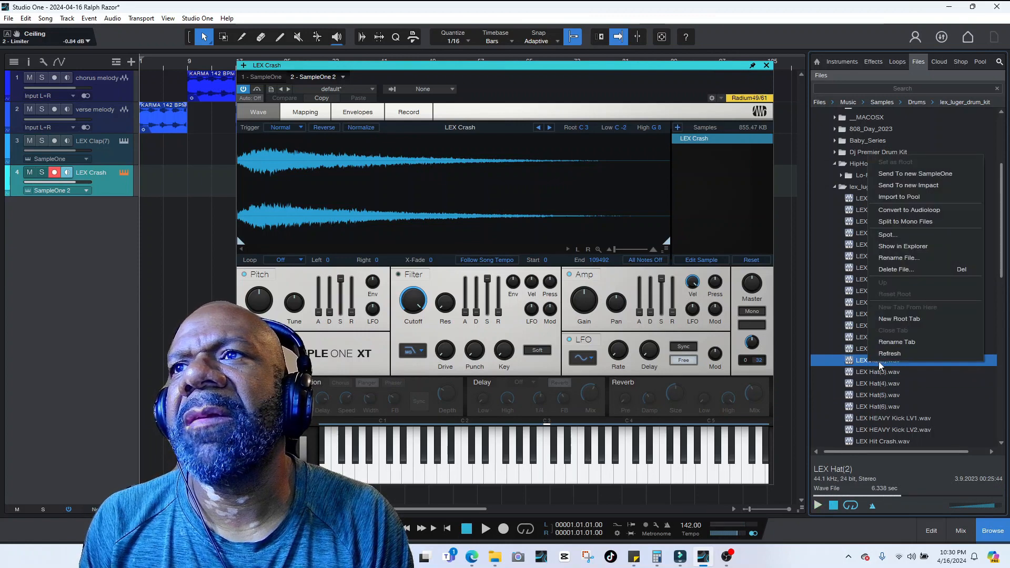
{"action": "left_click", "coordinate": [908, 174]}
- Compare the LEX HEAVY Kick LV1 and LV2 samples and load LV2 into a new SampleOne instrument track
{"action": "scroll", "coordinate": [866, 375], "scroll_direction": "down", "scroll_amount": 2}
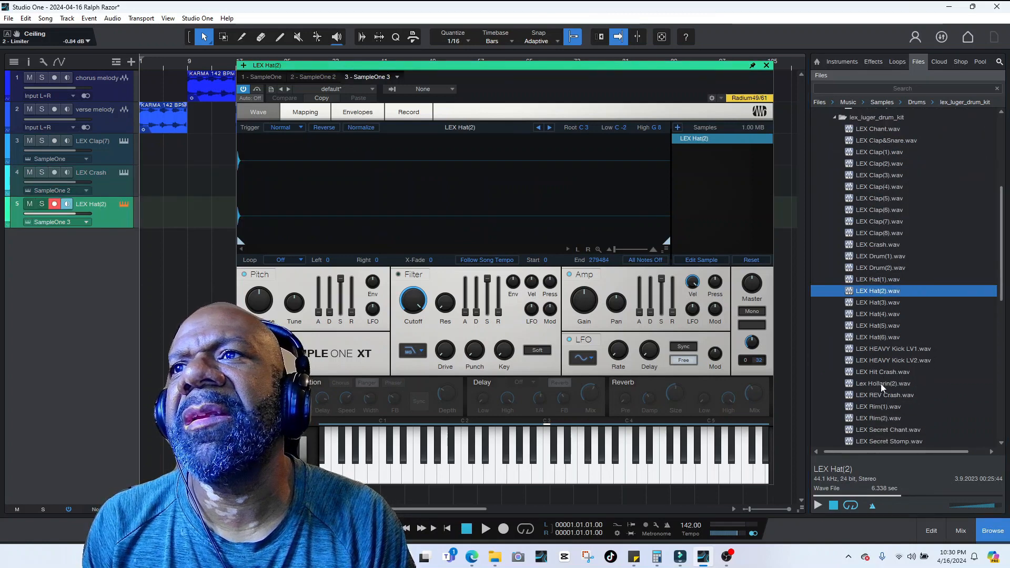
{"action": "left_click", "coordinate": [890, 349]}
{"action": "left_click", "coordinate": [818, 506]}
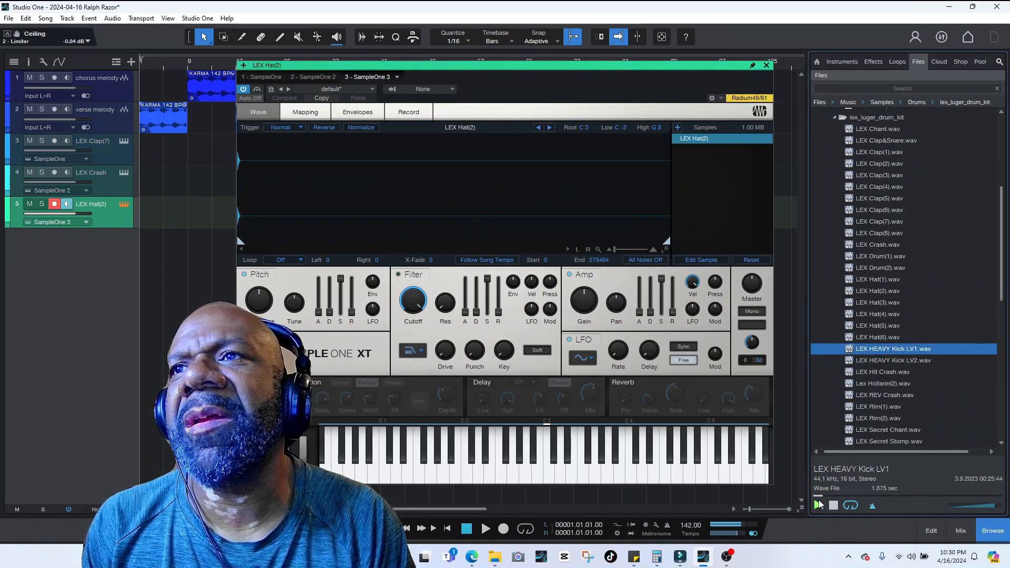
{"action": "left_click", "coordinate": [883, 361]}
{"action": "right_click", "coordinate": [883, 361]}
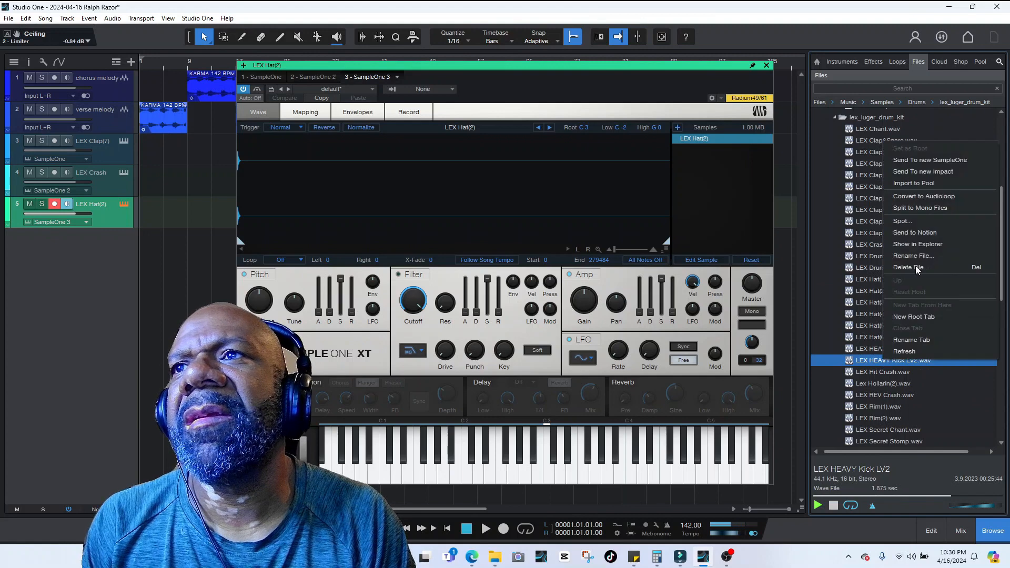
{"action": "left_click", "coordinate": [920, 167]}
- Audition the LEX Rim(2) sample and the samples LEX Snare(1) to LEX Snare(3)
{"action": "scroll", "coordinate": [920, 369], "scroll_direction": "down", "scroll_amount": 1}
{"action": "left_click", "coordinate": [889, 375]}
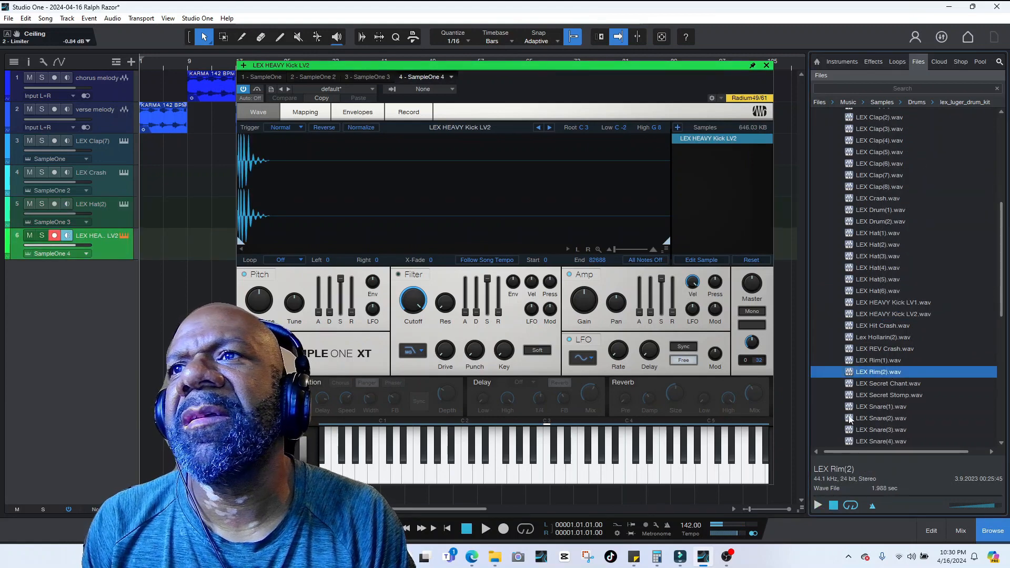
{"action": "left_click", "coordinate": [819, 507]}
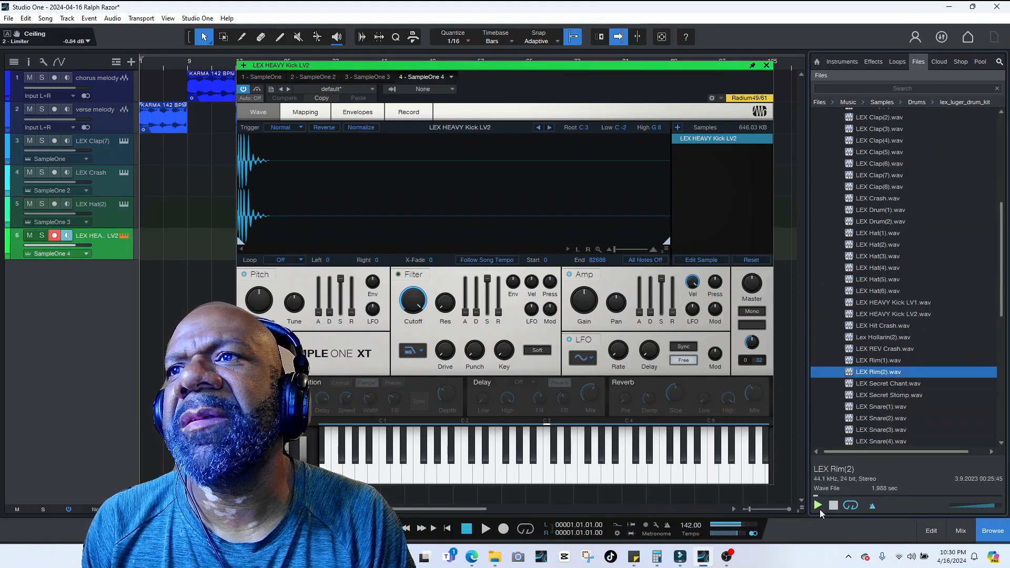
{"action": "left_click", "coordinate": [878, 409]}
{"action": "left_click", "coordinate": [882, 429]}
{"action": "left_click", "coordinate": [882, 418]}
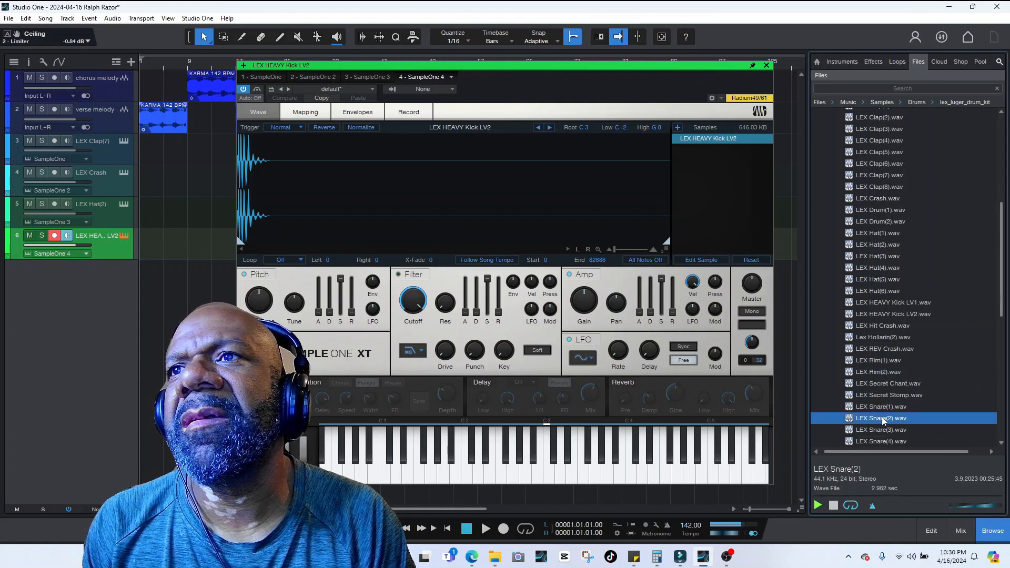
- Audition the LEX Trunk Shaker(1) and LEX TRIANGLE samples
{"action": "scroll", "coordinate": [882, 416], "scroll_direction": "down", "scroll_amount": 2}
{"action": "left_click", "coordinate": [873, 430]}
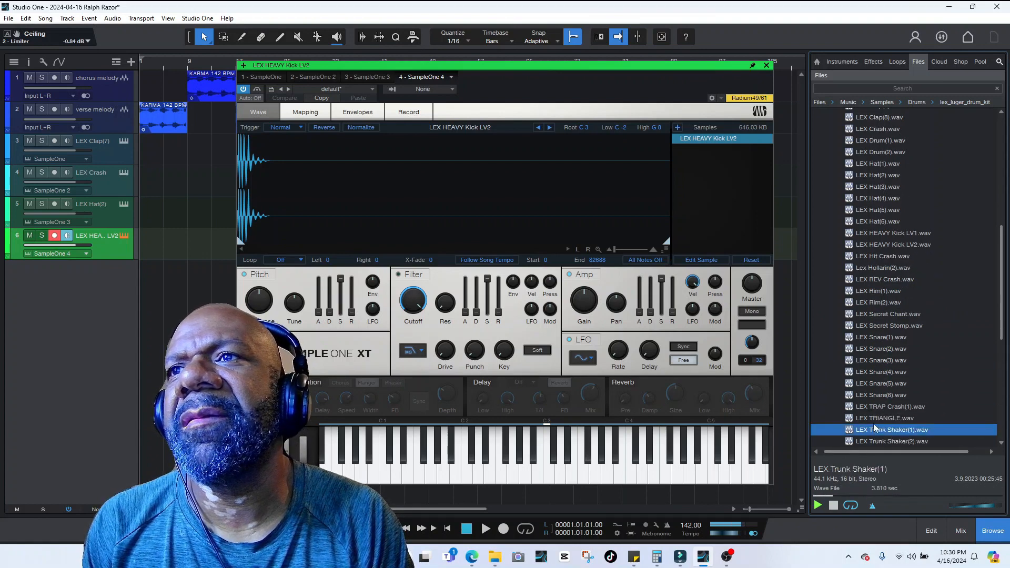
{"action": "left_click", "coordinate": [874, 419]}
- Audition the LexLuger samples at the end of the kit: both FX, Perc1, Perc2, Snare and Vox
{"action": "scroll", "coordinate": [873, 419], "scroll_direction": "down", "scroll_amount": 3}
{"action": "scroll", "coordinate": [871, 418], "scroll_direction": "down", "scroll_amount": 1}
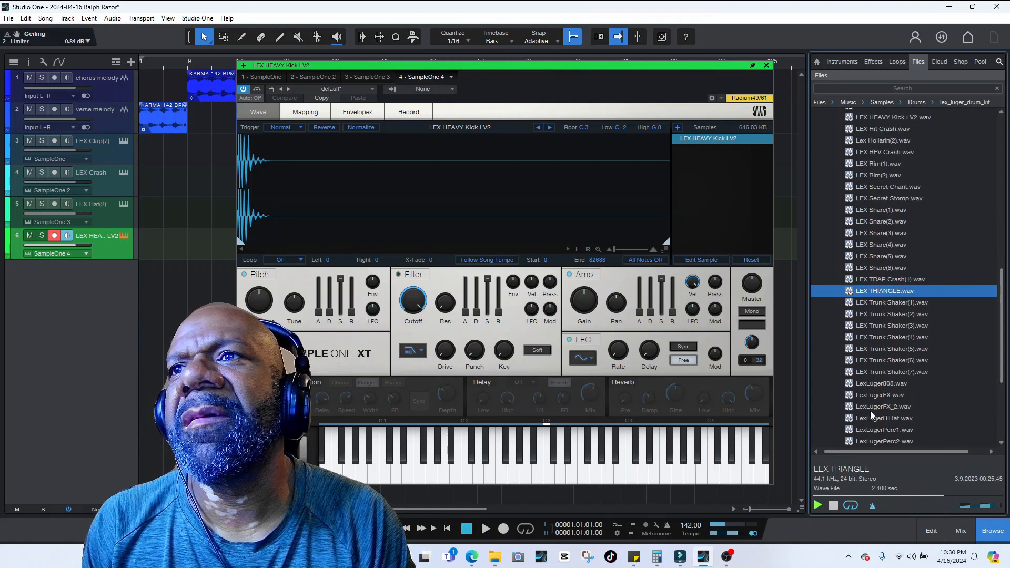
{"action": "left_click", "coordinate": [871, 408]}
{"action": "left_click", "coordinate": [873, 397]}
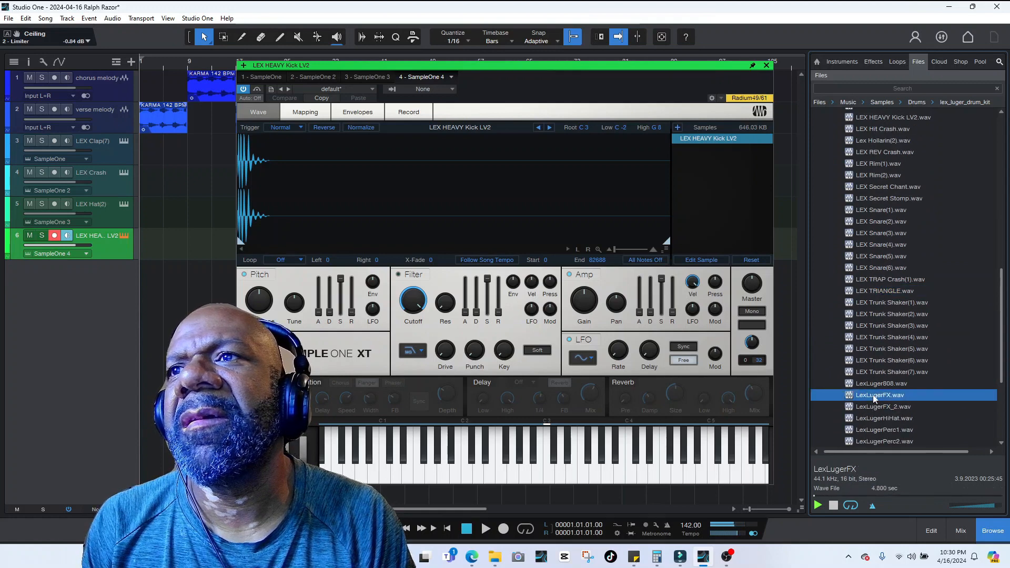
{"action": "left_click", "coordinate": [879, 441]}
{"action": "left_click", "coordinate": [881, 432]}
{"action": "scroll", "coordinate": [881, 421], "scroll_direction": "down", "scroll_amount": 1}
{"action": "scroll", "coordinate": [880, 416], "scroll_direction": "down", "scroll_amount": 2}
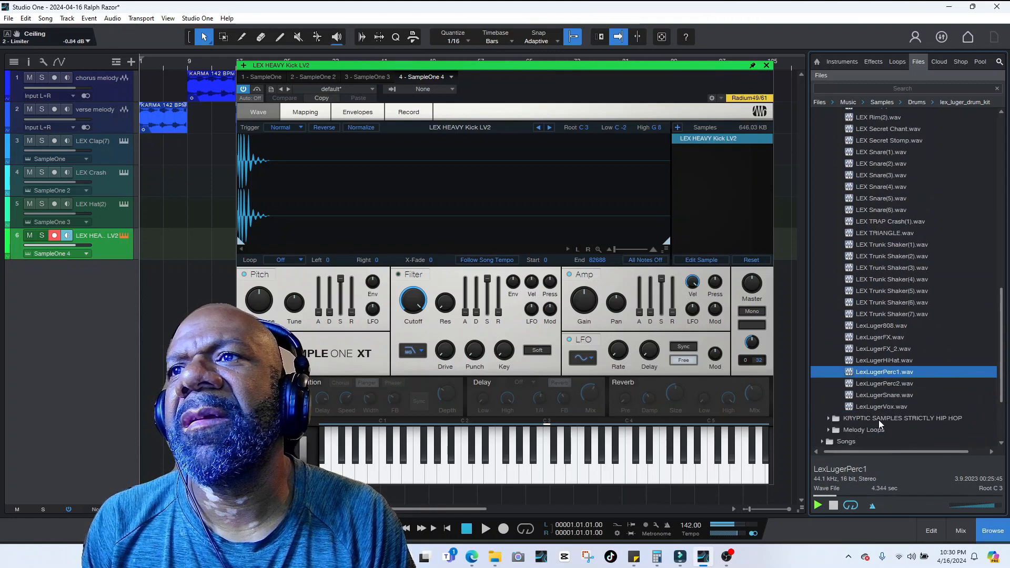
{"action": "left_click", "coordinate": [878, 395]}
{"action": "left_click", "coordinate": [879, 408]}
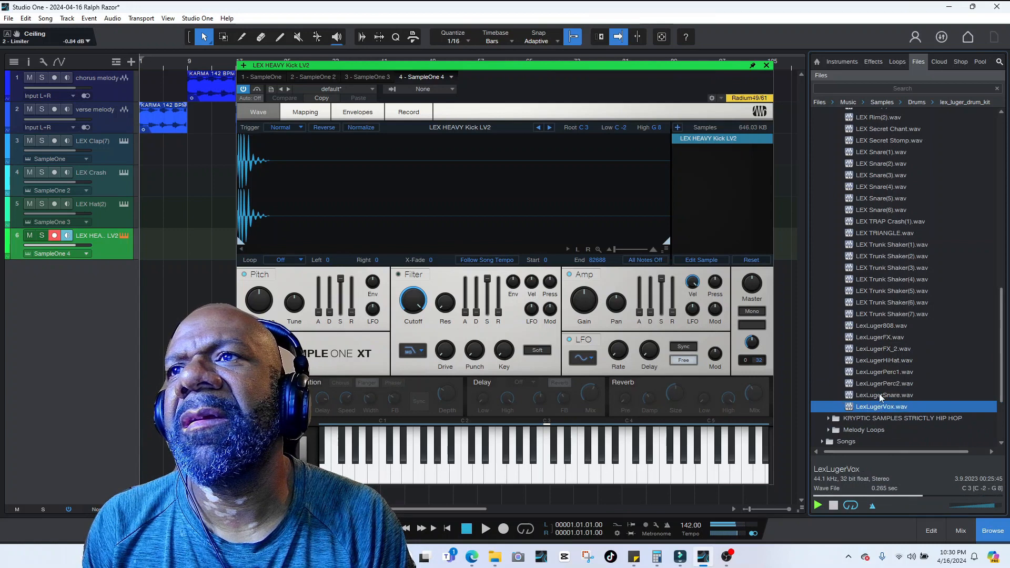
{"action": "left_click", "coordinate": [879, 394]}
{"action": "left_click", "coordinate": [880, 383]}
- Check the KRYPTIC SAMPLES STRICTLY HIP HOP folder, auditioning the KS_SHH_03_Mindful_Fm_90 demo and MIDI file, and collapse it again
{"action": "left_click", "coordinate": [862, 419]}
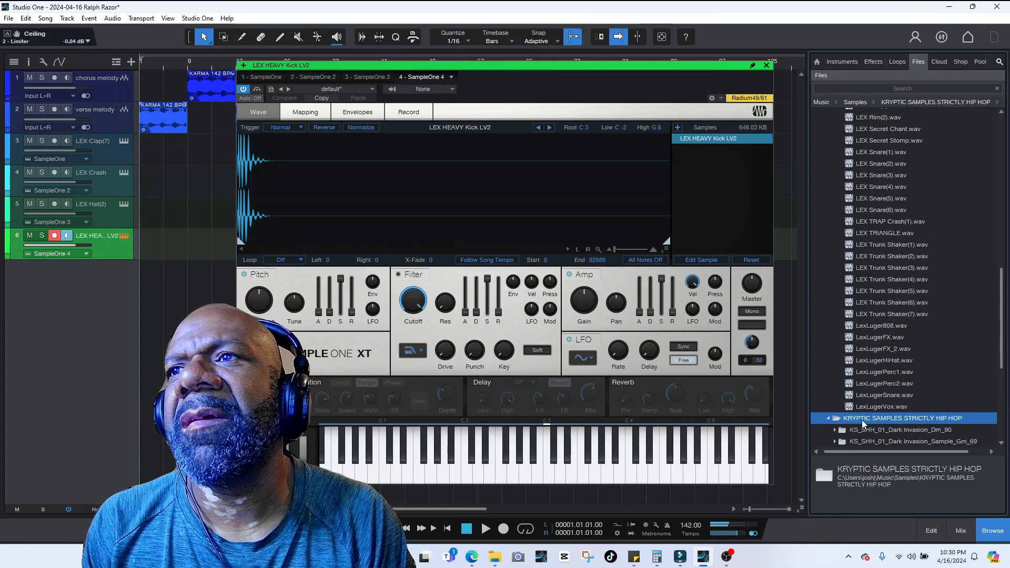
{"action": "scroll", "coordinate": [862, 420], "scroll_direction": "down", "scroll_amount": 3}
{"action": "left_click", "coordinate": [862, 385]}
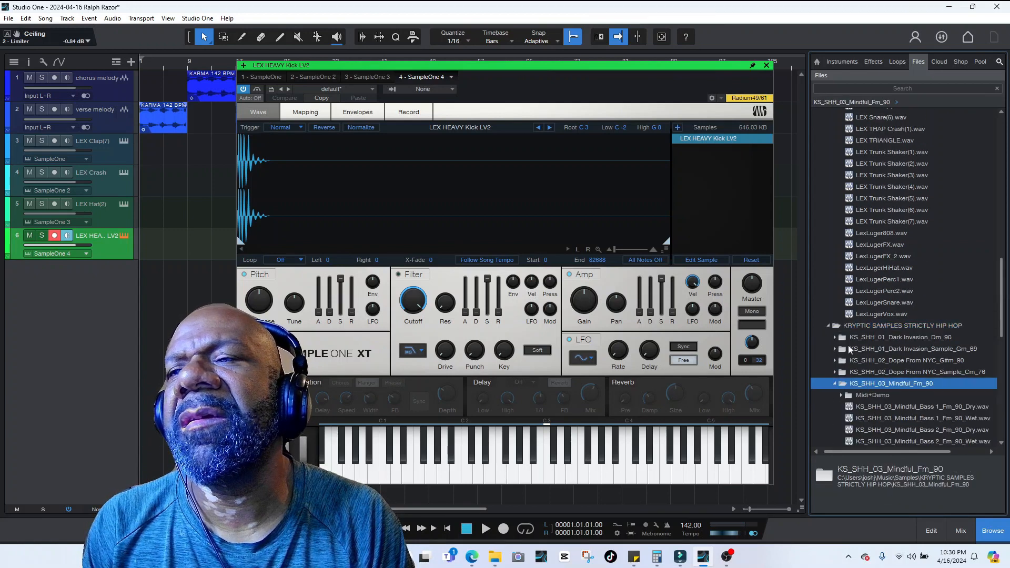
{"action": "left_click", "coordinate": [844, 397]}
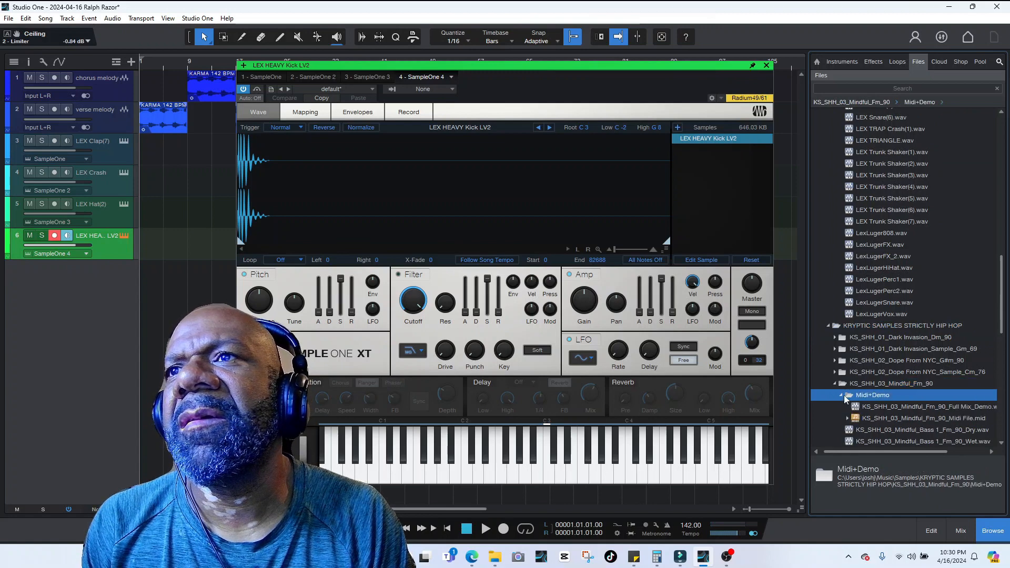
{"action": "left_click", "coordinate": [875, 405]}
{"action": "left_click", "coordinate": [876, 419]}
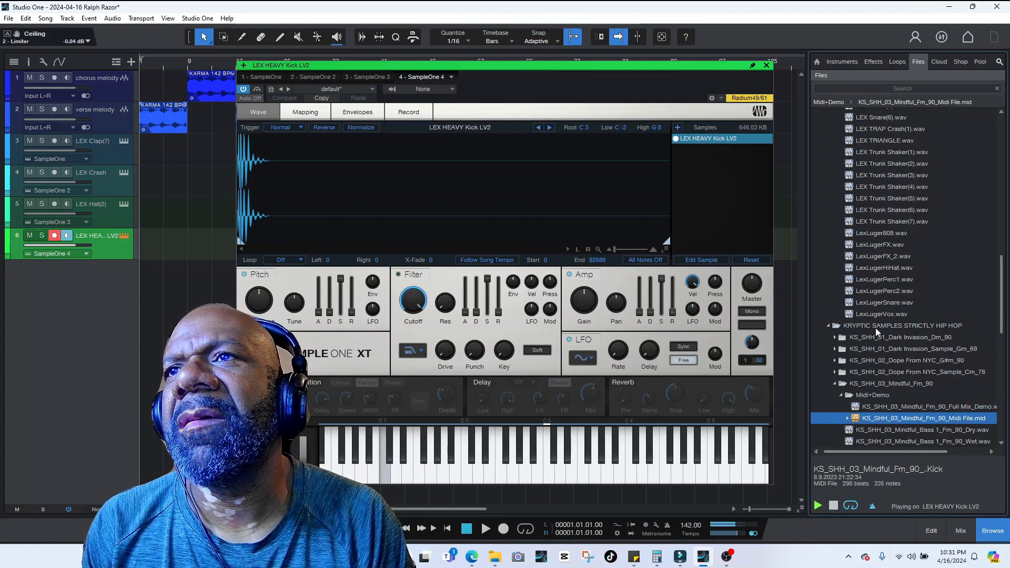
{"action": "left_click", "coordinate": [837, 327]}
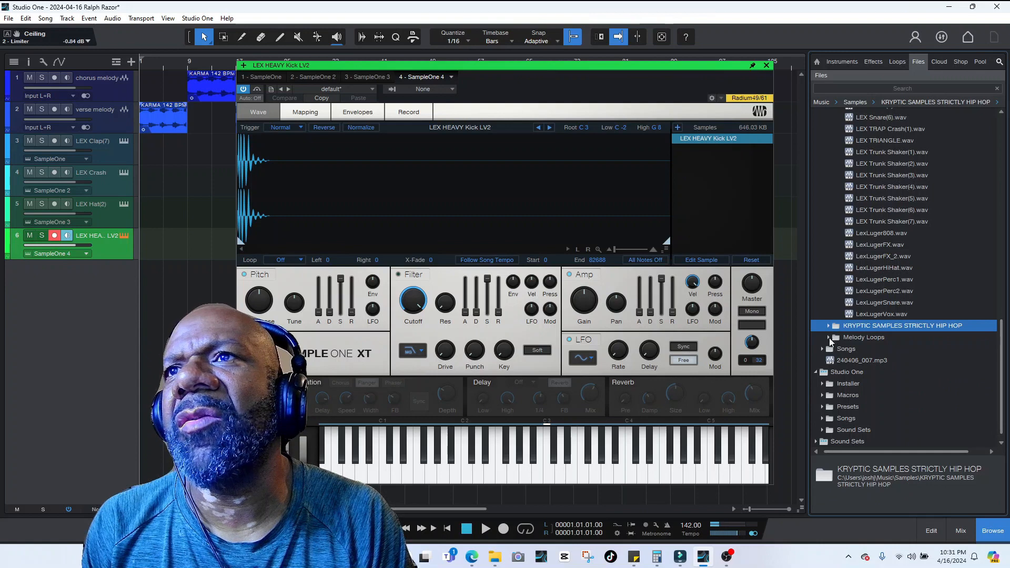
{"action": "left_click", "coordinate": [830, 338]}
{"action": "left_click", "coordinate": [830, 338]}
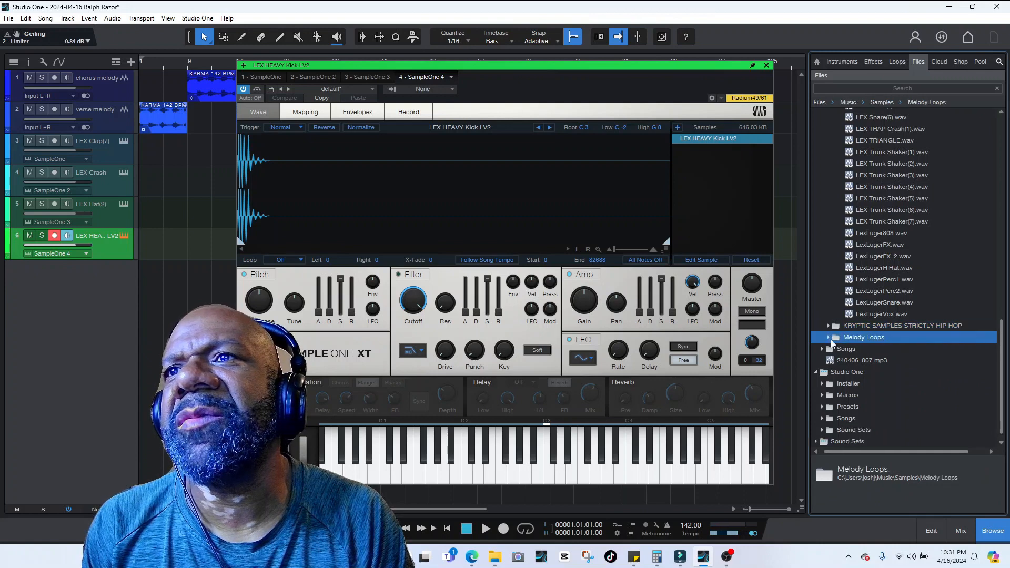
- Return to the Lex Luger drum kit and audition LEX Trunk Shaker(4) and LEX Drum(1)
{"action": "scroll", "coordinate": [913, 362], "scroll_direction": "up", "scroll_amount": 5}
{"action": "left_click", "coordinate": [903, 355]}
{"action": "scroll", "coordinate": [904, 355], "scroll_direction": "up", "scroll_amount": 4}
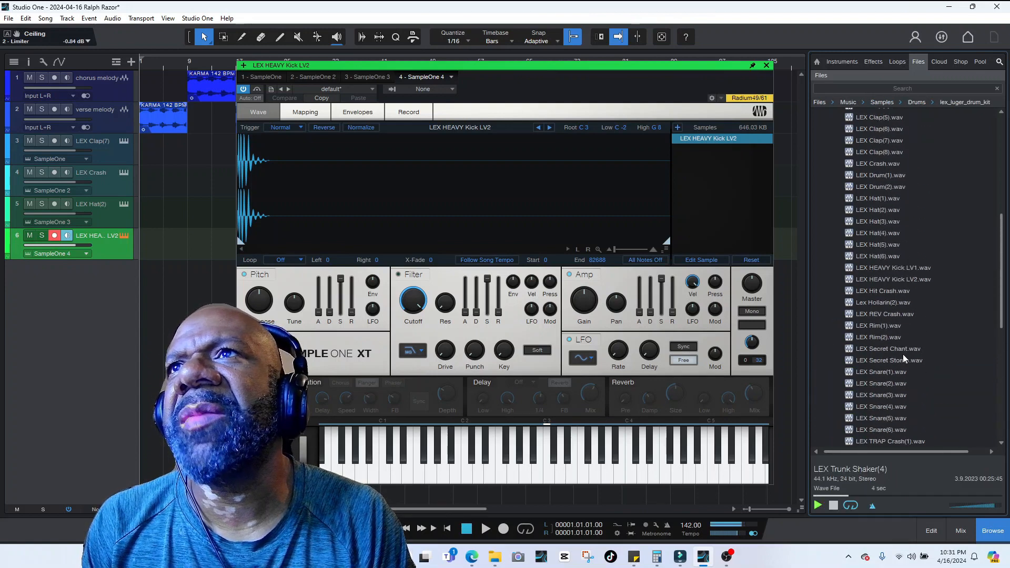
{"action": "scroll", "coordinate": [902, 352], "scroll_direction": "up", "scroll_amount": 4}
{"action": "left_click", "coordinate": [875, 263]}
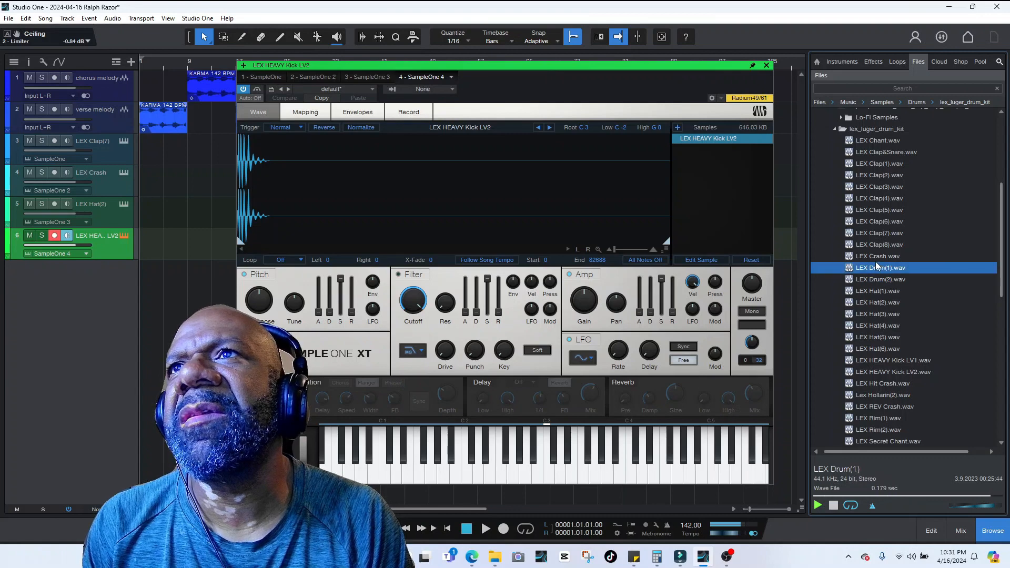
- Compare LEX Clap(2), LEX Hat(2), LEX HEAVY Kick LV1 and LEX Drum(1) by auditioning them
{"action": "scroll", "coordinate": [876, 261], "scroll_direction": "up", "scroll_amount": 3}
{"action": "left_click", "coordinate": [882, 188]}
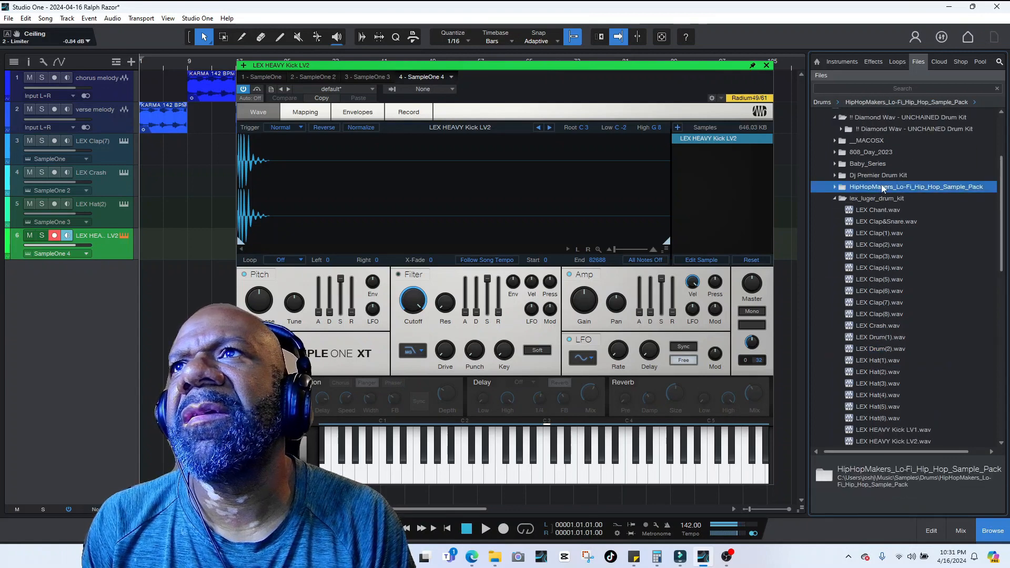
{"action": "left_click", "coordinate": [879, 245]}
{"action": "left_click", "coordinate": [874, 372]}
{"action": "left_click", "coordinate": [870, 430]}
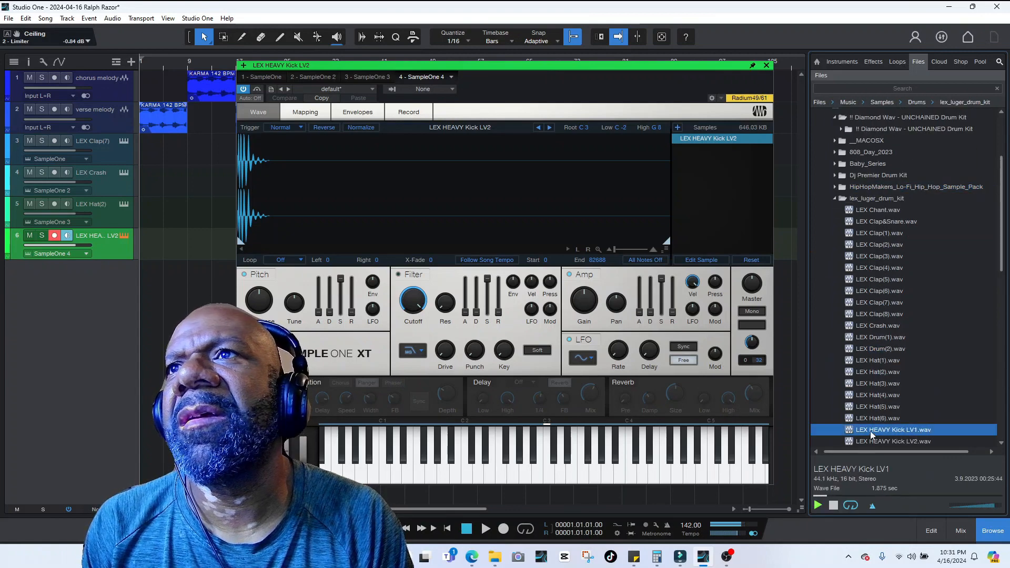
{"action": "left_click", "coordinate": [874, 337]}
{"action": "left_click", "coordinate": [874, 371]}
- Open the Dj Premier Drum Kit folder and try to audition its hat, hit 2, hit 5 and kick 02 samples
{"action": "scroll", "coordinate": [866, 305], "scroll_direction": "up", "scroll_amount": 3}
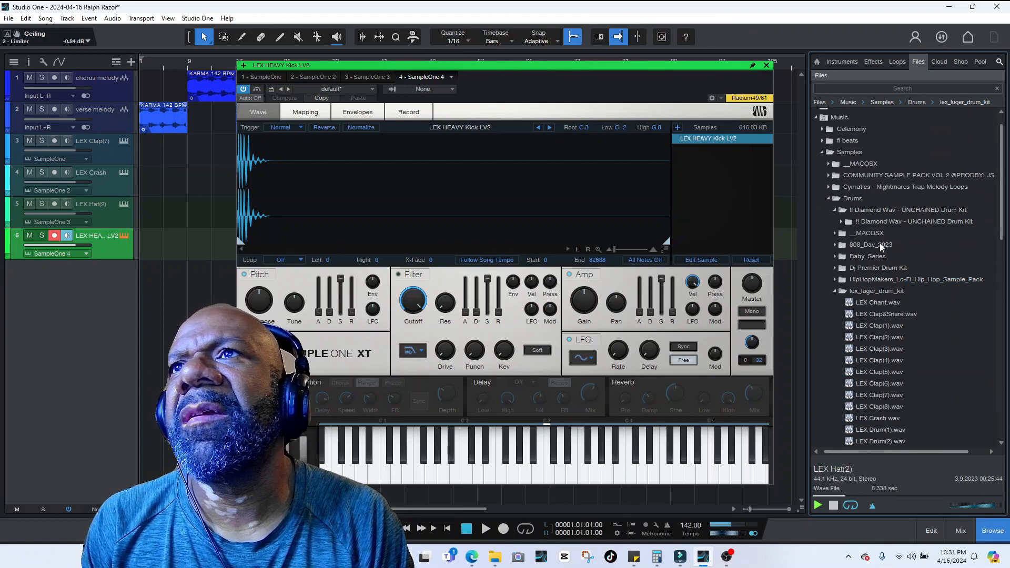
{"action": "double_click", "coordinate": [876, 269]}
{"action": "left_click", "coordinate": [868, 350]}
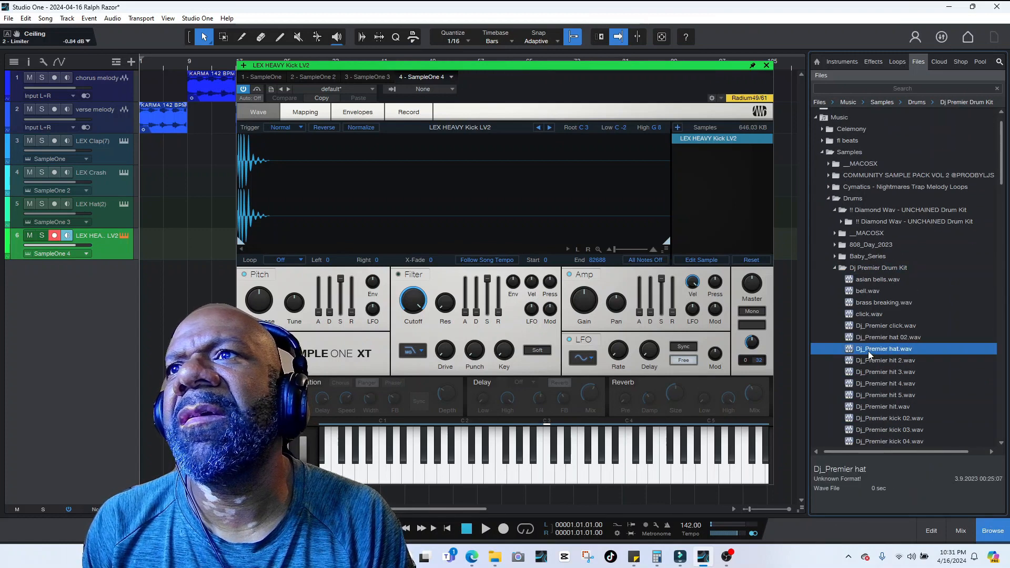
{"action": "left_click", "coordinate": [869, 362]}
{"action": "left_click", "coordinate": [872, 400]}
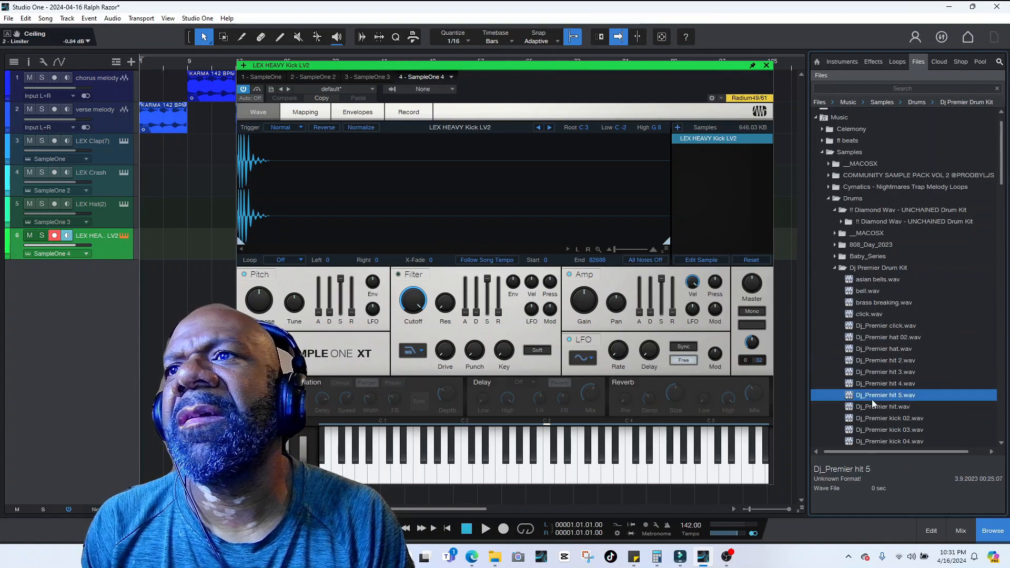
{"action": "left_click", "coordinate": [878, 422]}
{"action": "scroll", "coordinate": [882, 418], "scroll_direction": "down", "scroll_amount": 2}
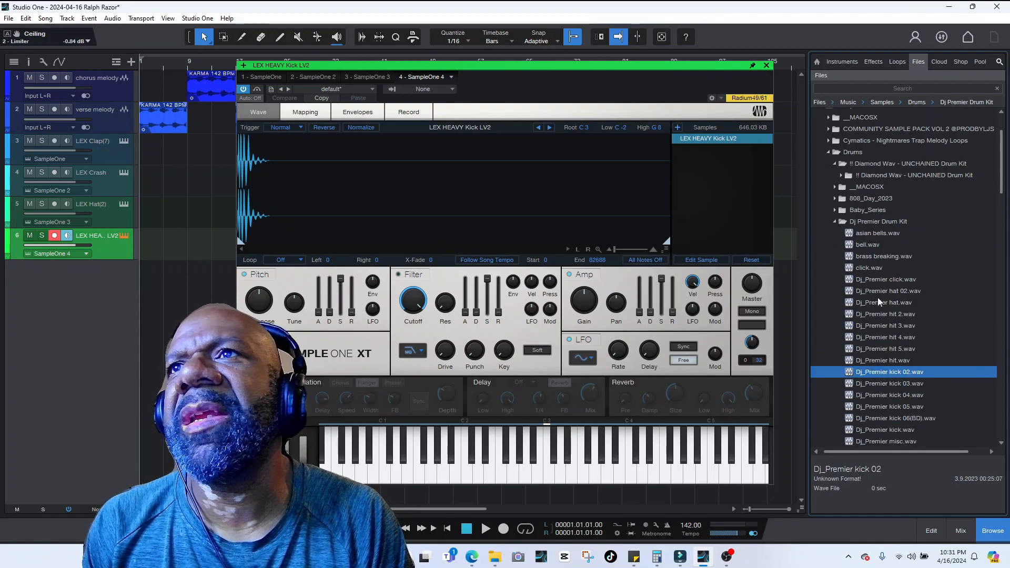
- Hide the browser and instrument window and draw an empty part from bar 1 to bar 9 on the LEX Hat(2) track
{"action": "left_click", "coordinate": [994, 533]}
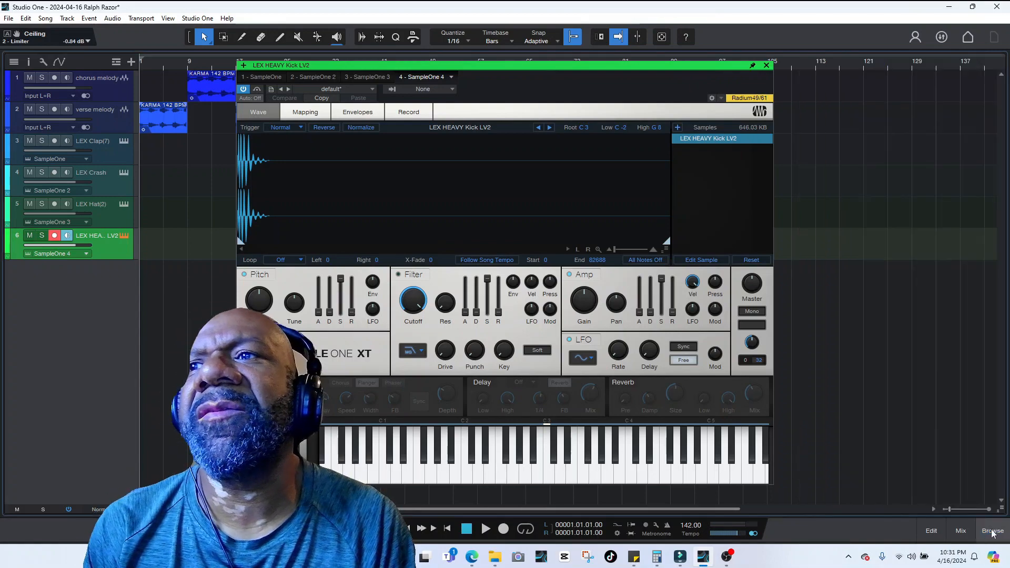
{"action": "left_click", "coordinate": [767, 66]}
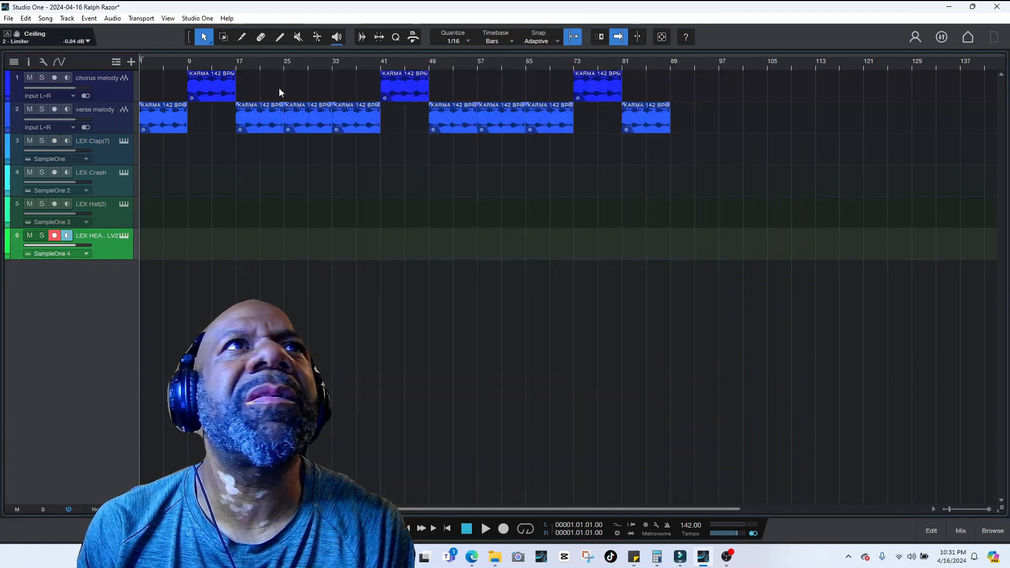
{"action": "left_click", "coordinate": [279, 38]}
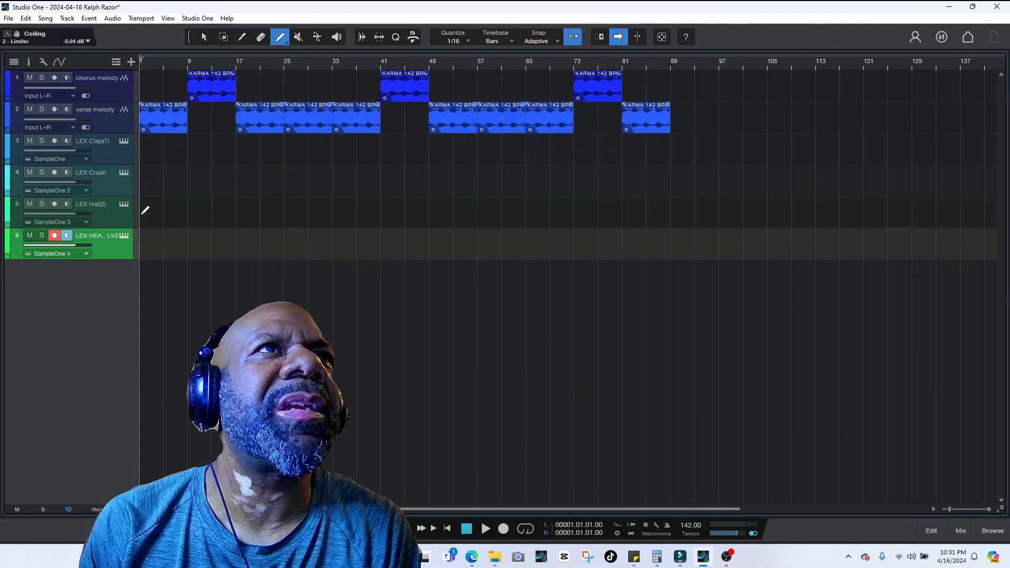
{"action": "left_click_drag", "start_coordinate": [146, 210], "coordinate": [189, 209]}
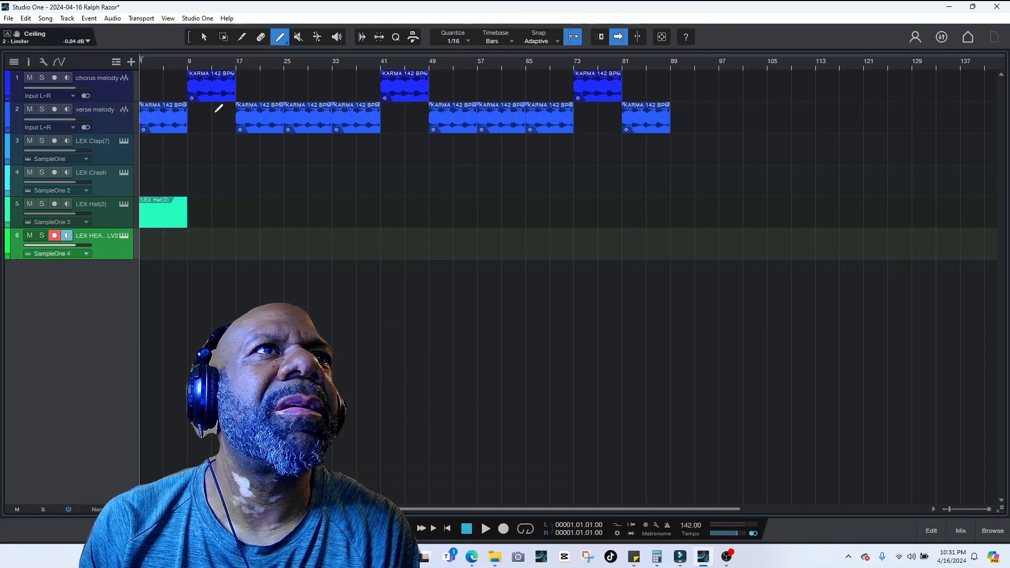
- Open the LEX Hat(2) part in the note editor, check the drum view and return to the piano view
{"action": "left_click", "coordinate": [205, 38]}
{"action": "double_click", "coordinate": [160, 223]}
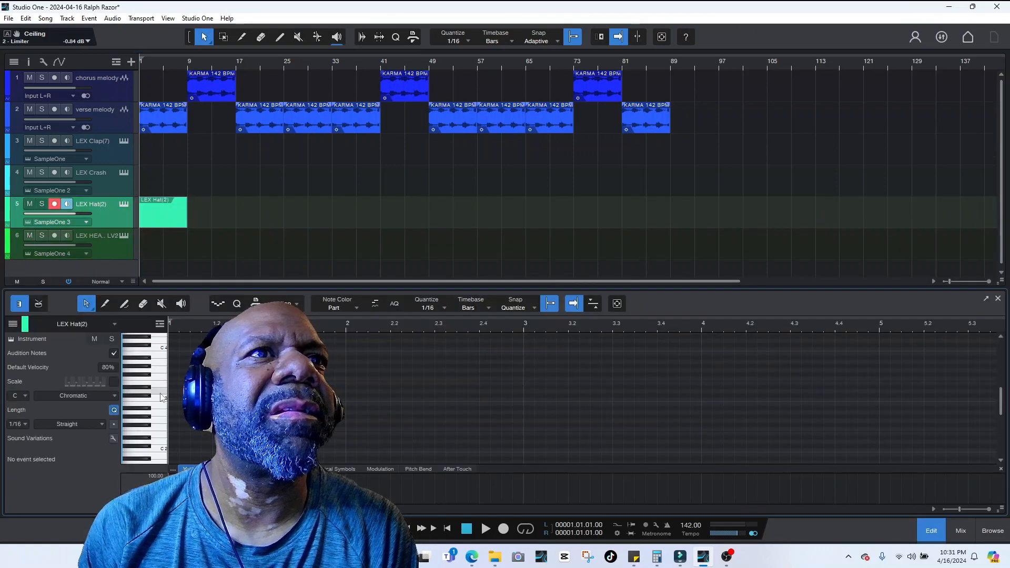
{"action": "left_click", "coordinate": [38, 304]}
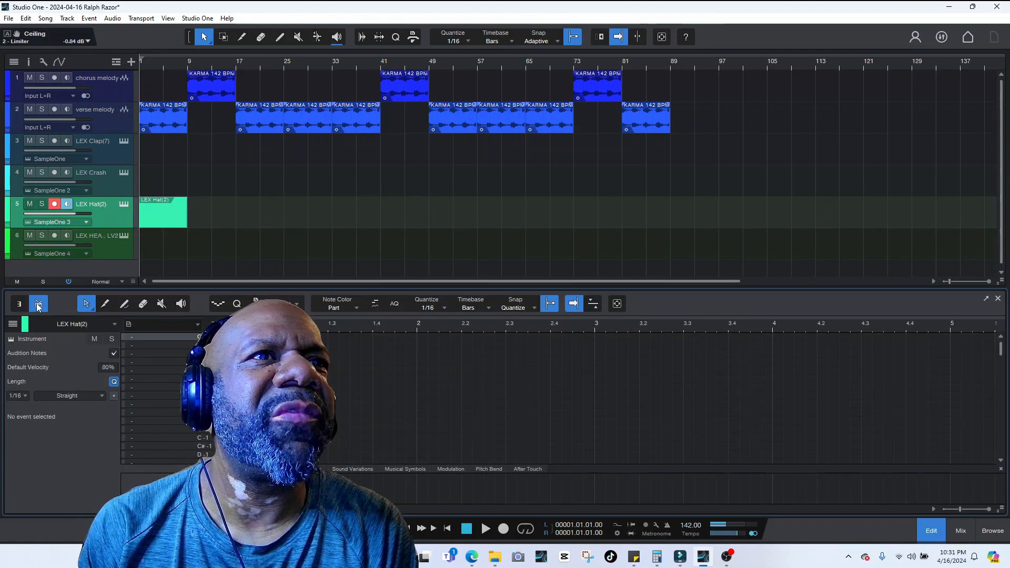
{"action": "left_click", "coordinate": [20, 305]}
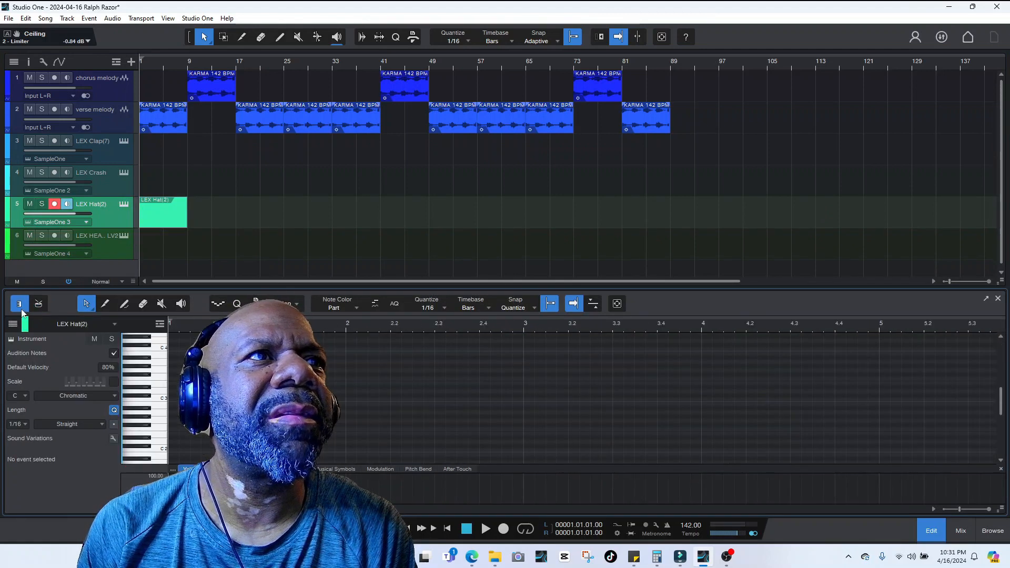
- Draw a one-beat note at the start of the LEX Hat(2) part and move it to pitch C 3
{"action": "left_click", "coordinate": [124, 304]}
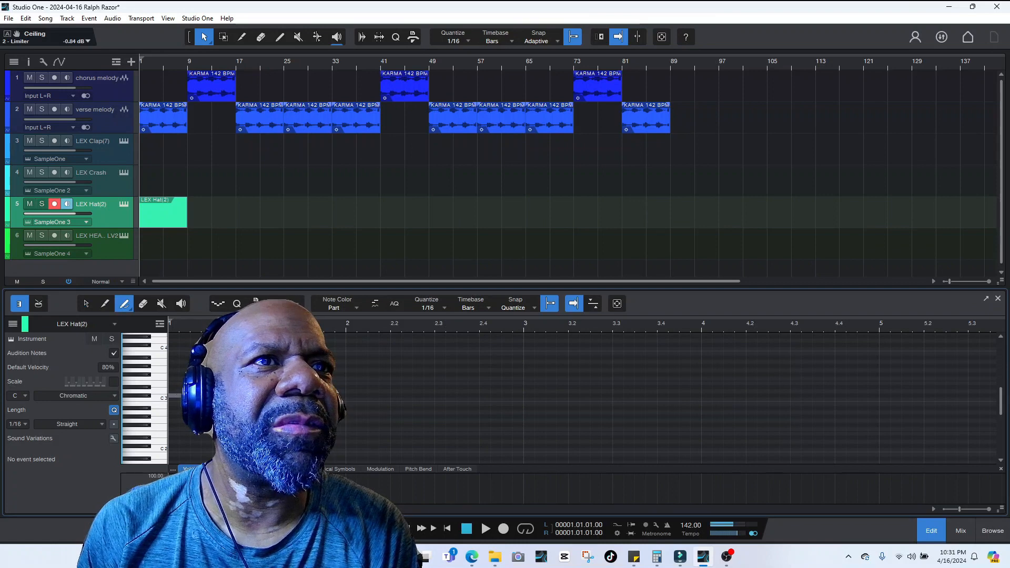
{"action": "left_click", "coordinate": [179, 394]}
{"action": "left_click", "coordinate": [87, 306]}
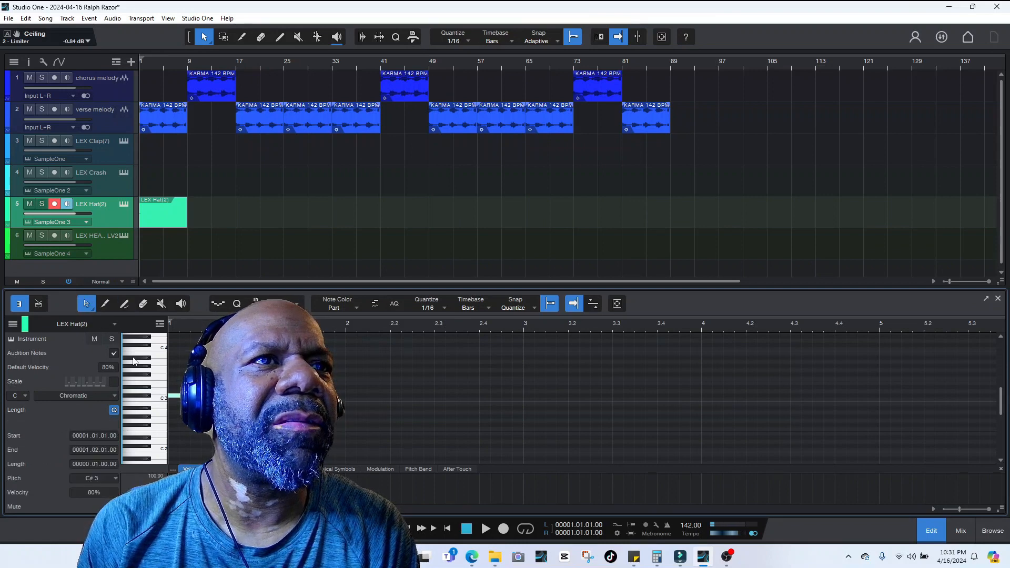
{"action": "left_click", "coordinate": [178, 399]}
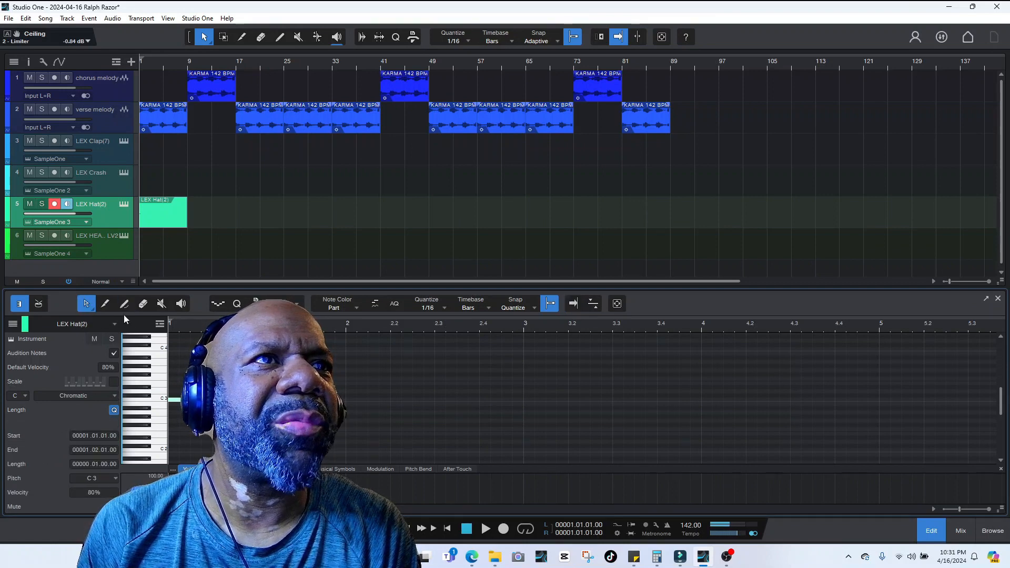
- Split the one-beat C 3 note at the start of the LEX Hat(2) part into sixteenth notes and erase the surplus pieces
{"action": "left_click", "coordinate": [103, 305]}
{"action": "left_click", "coordinate": [179, 402]}
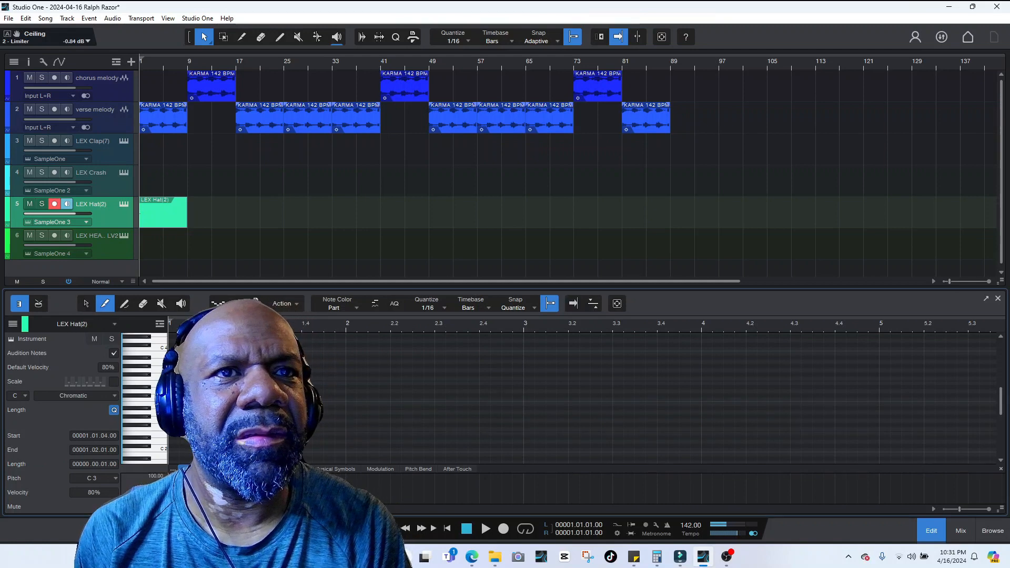
{"action": "key", "text": "space"}
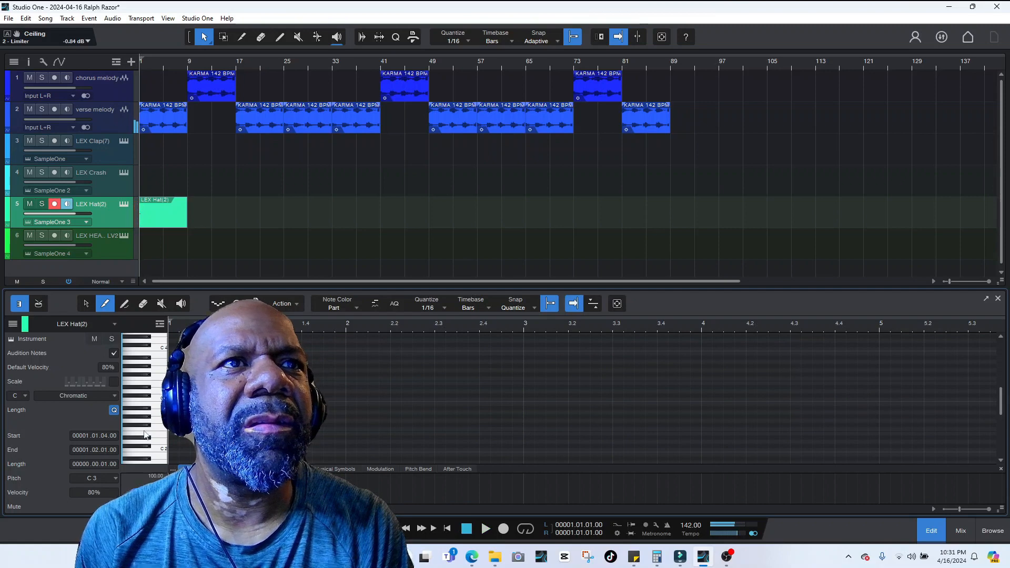
{"action": "left_click", "coordinate": [143, 305]}
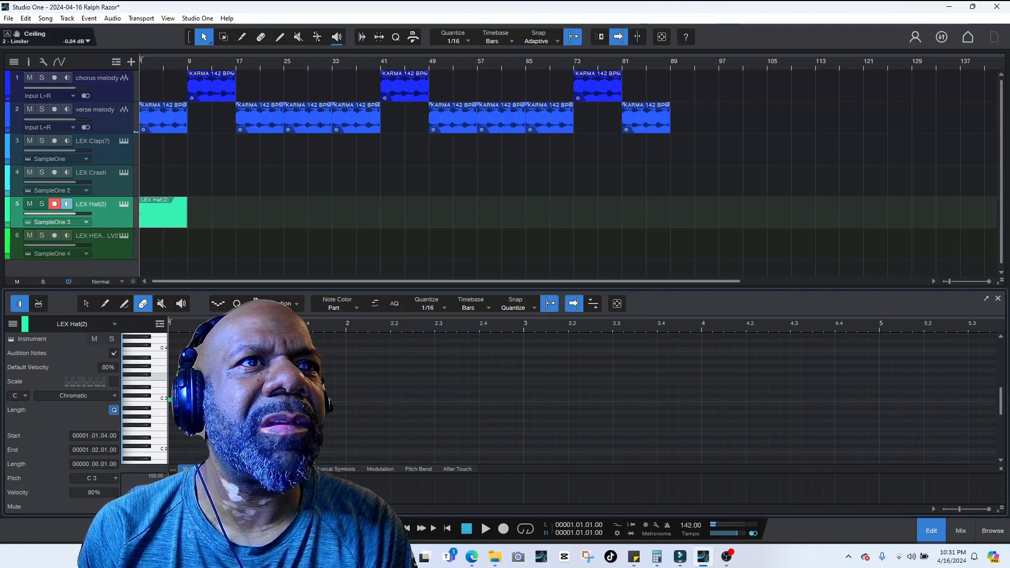
{"action": "key", "text": "space"}
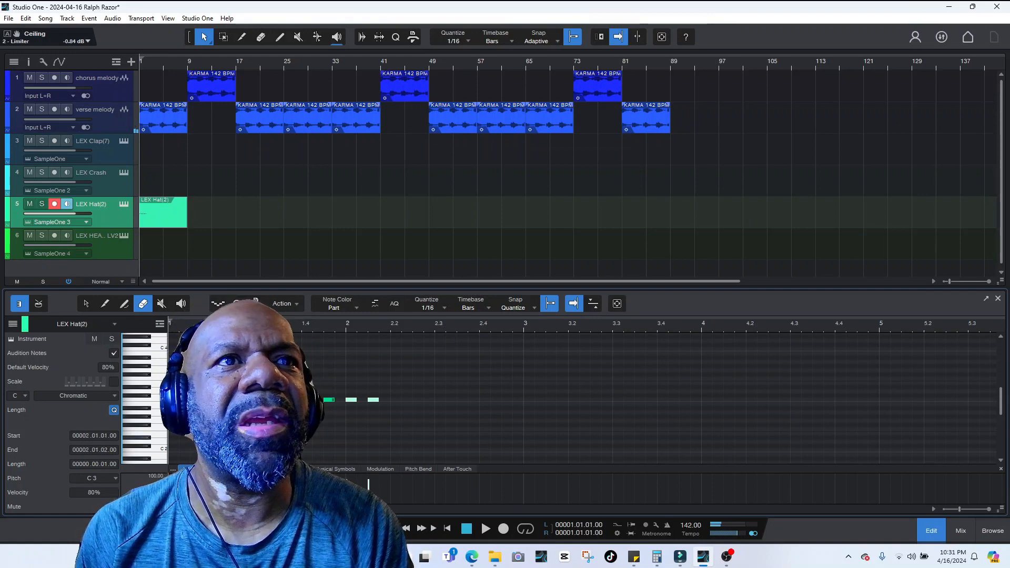
- Duplicate the sixteenth hi-hat notes repeatedly at eighth-note spacing until the pattern fills the part through bar 8
{"action": "key", "text": "d"}
{"action": "key", "text": "d"}
{"action": "key", "text": "d"}
{"action": "key", "text": "d"}
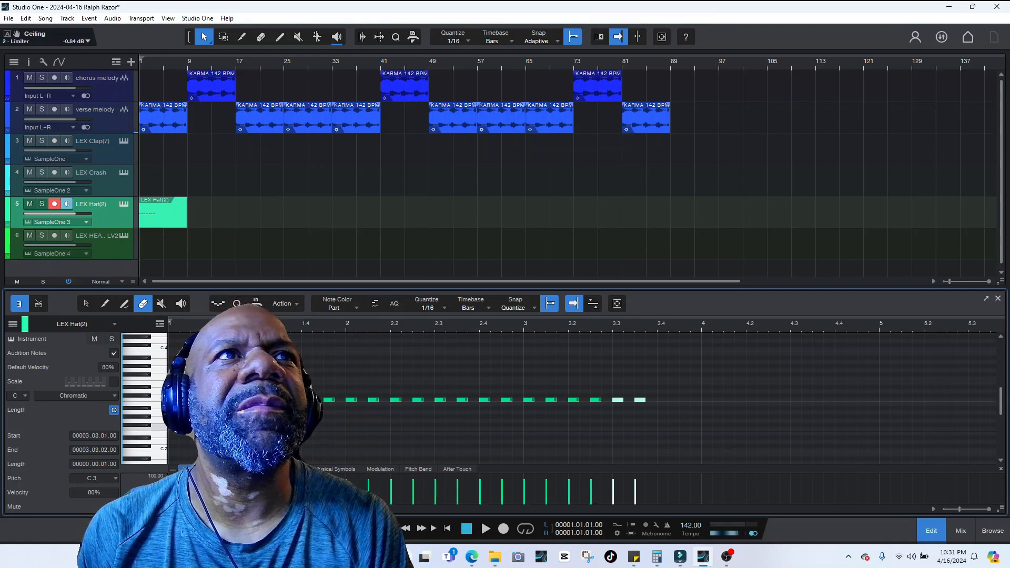
{"action": "key", "text": "d"}
{"action": "key", "text": "d"}
{"action": "key", "text": "d"}
{"action": "key", "text": "d"}
{"action": "key", "text": "d"}
{"action": "key", "text": "d"}
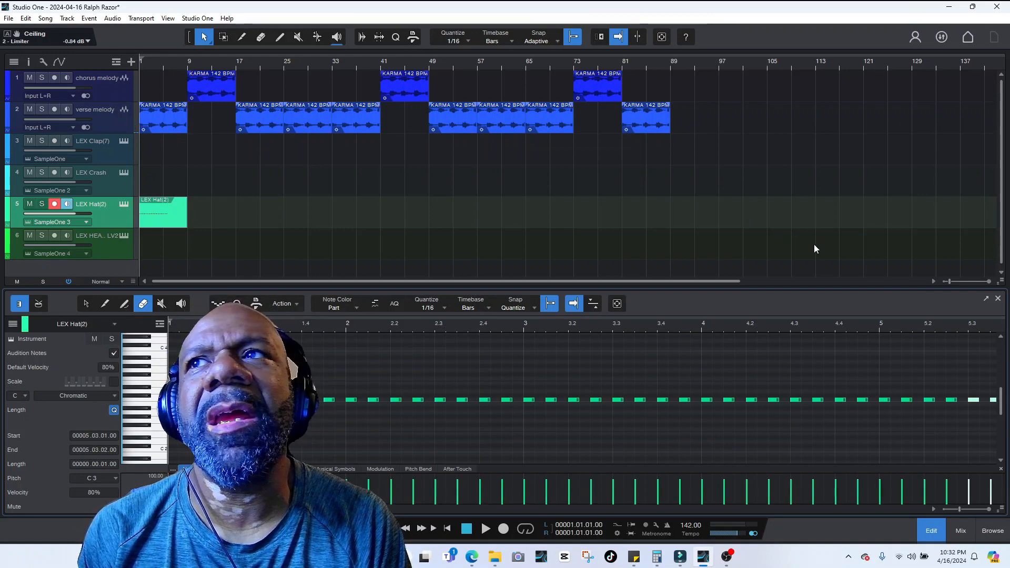
{"action": "left_click_drag", "start_coordinate": [952, 508], "coordinate": [949, 508]}
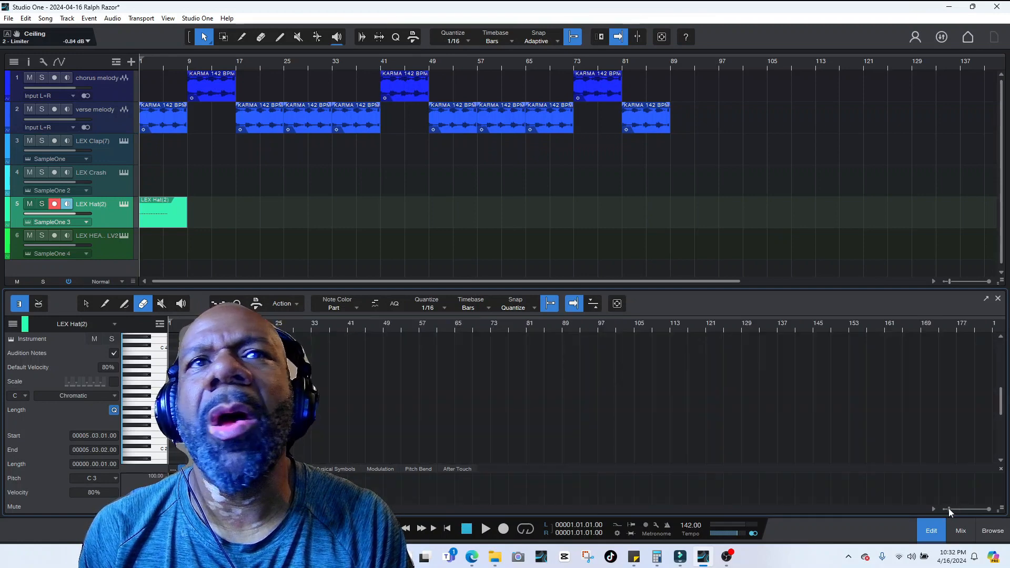
{"action": "key", "text": "d"}
{"action": "key", "text": "d"}
{"action": "key", "text": "d"}
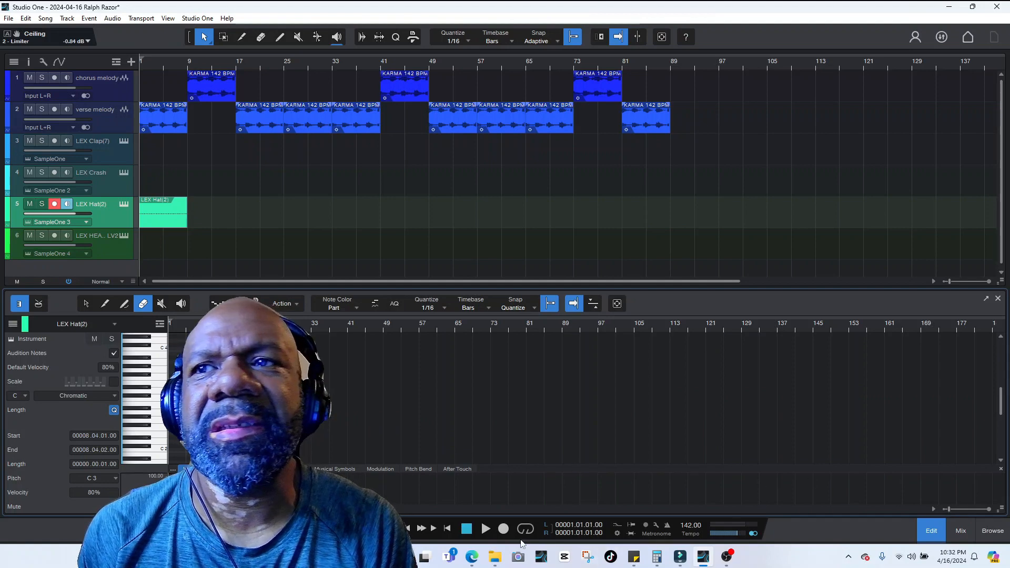
- Play the hi-hat pattern with the loop from bar 1 and check its notes across the whole part
{"action": "left_click", "coordinate": [486, 529]}
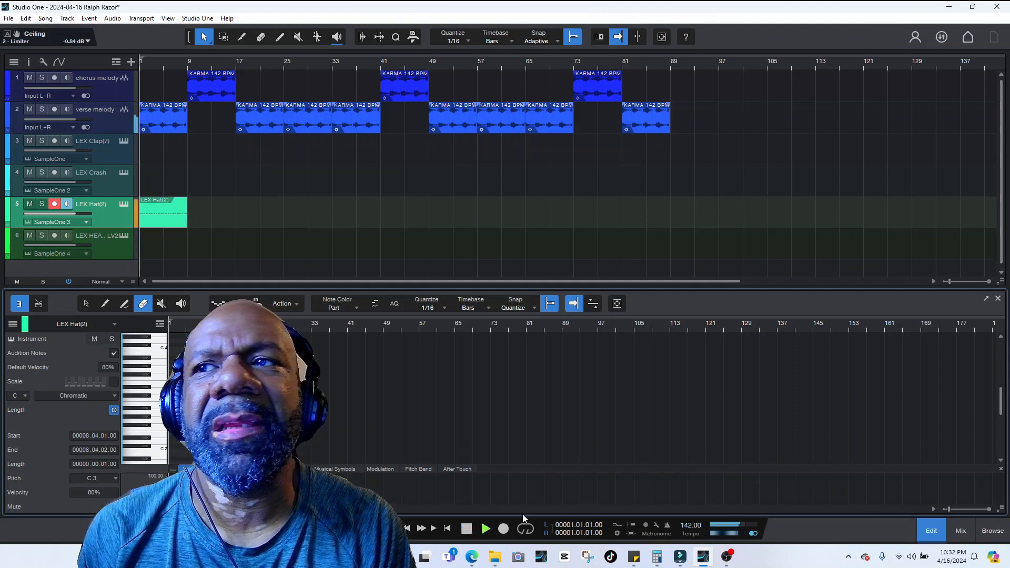
{"action": "left_click", "coordinate": [989, 509]}
{"action": "left_click", "coordinate": [990, 509]}
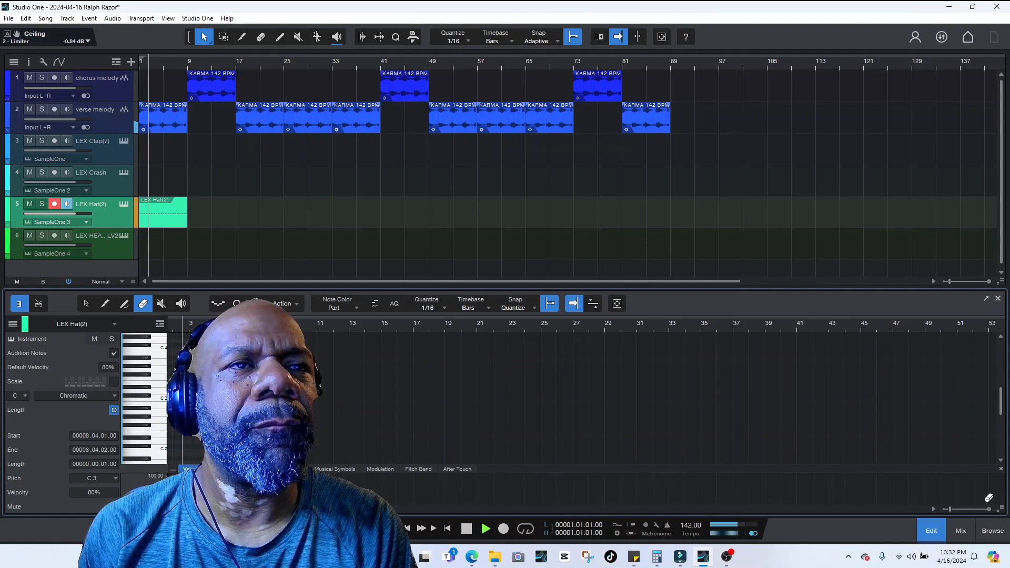
{"action": "left_click", "coordinate": [990, 509]}
{"action": "key", "text": "space"}
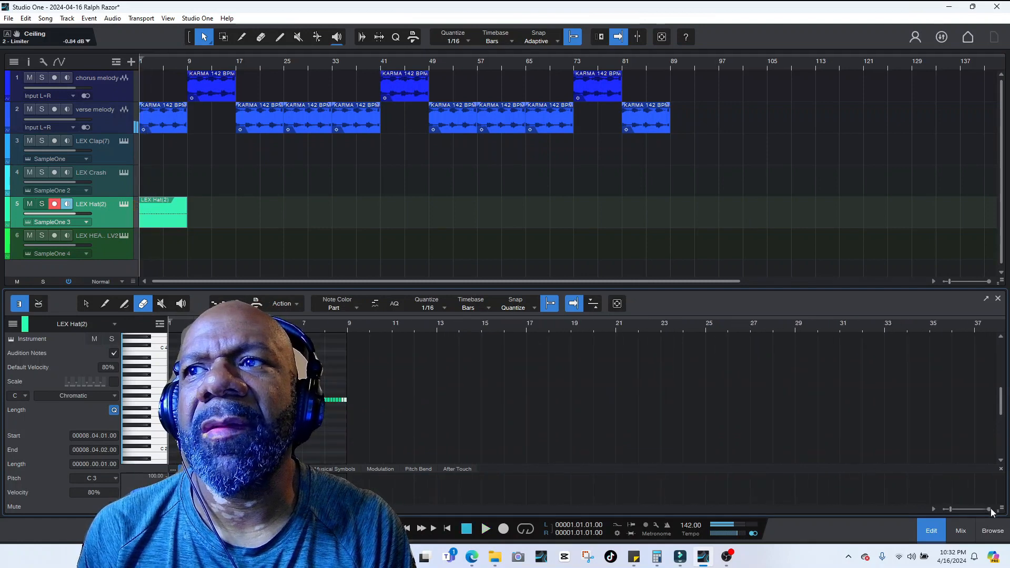
{"action": "left_click", "coordinate": [990, 509]}
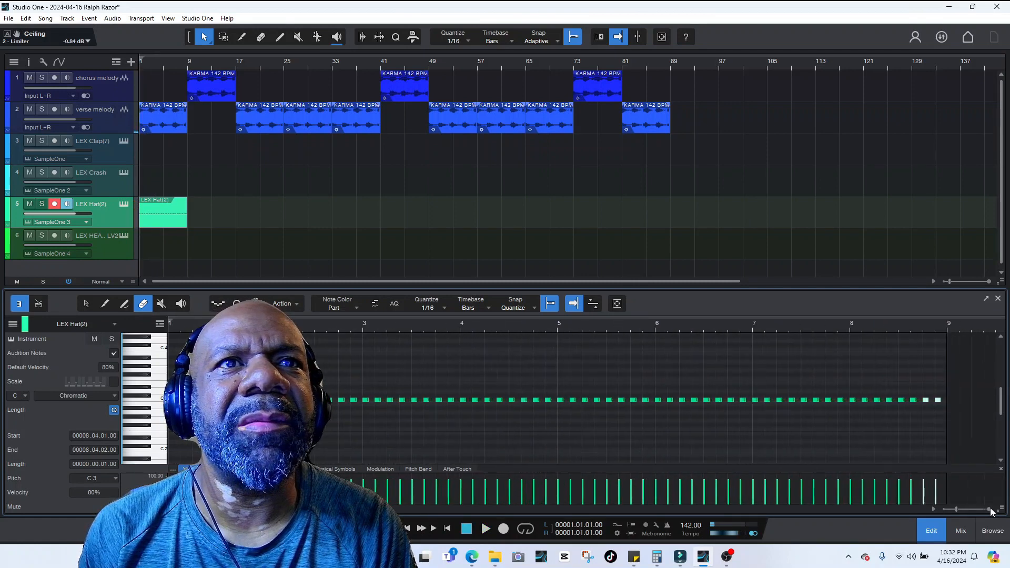
- Add extra sixteenth notes at 3.1.2 and 3.1.4 to make a hi-hat roll on bar 3's first beat, and play it back
{"action": "left_click", "coordinate": [87, 304]}
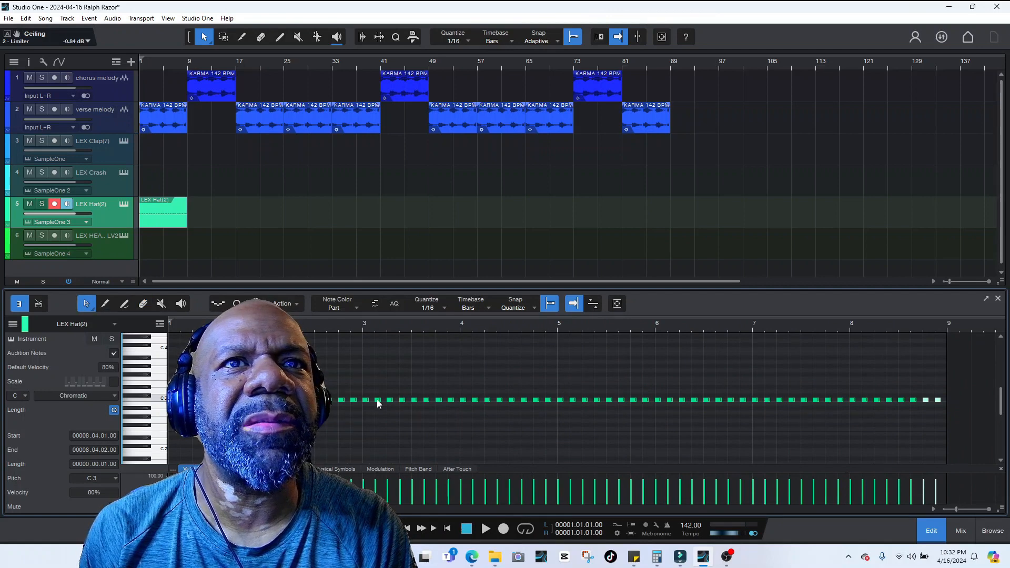
{"action": "left_click", "coordinate": [372, 400]}
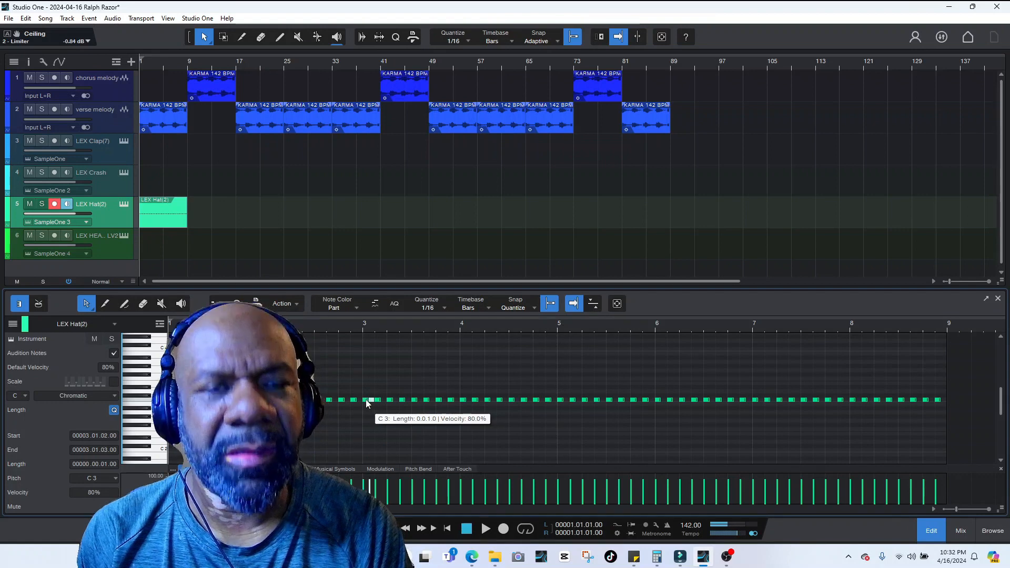
{"action": "left_click_drag", "start_coordinate": [380, 401], "coordinate": [393, 401]}
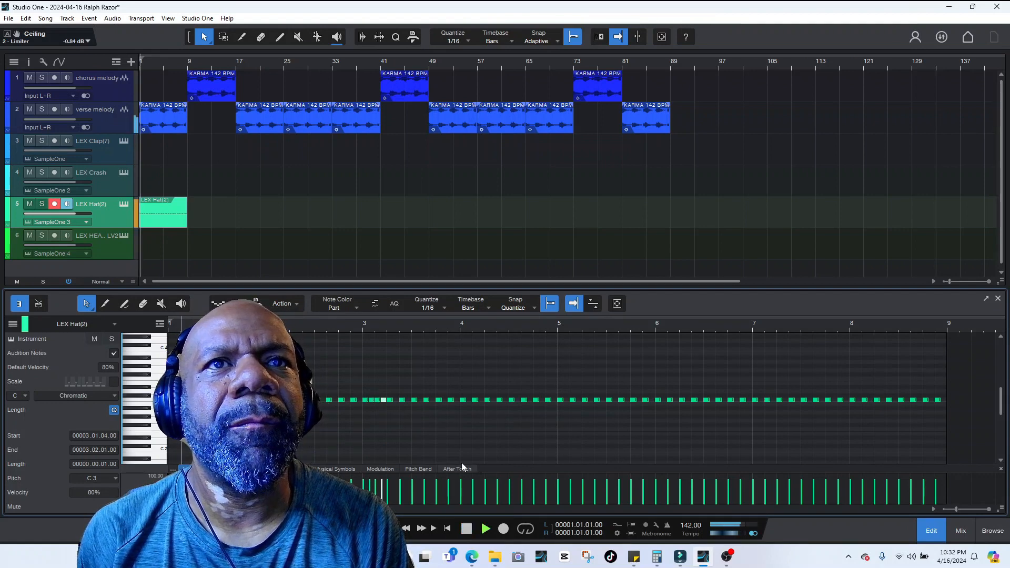
{"action": "key", "text": "space"}
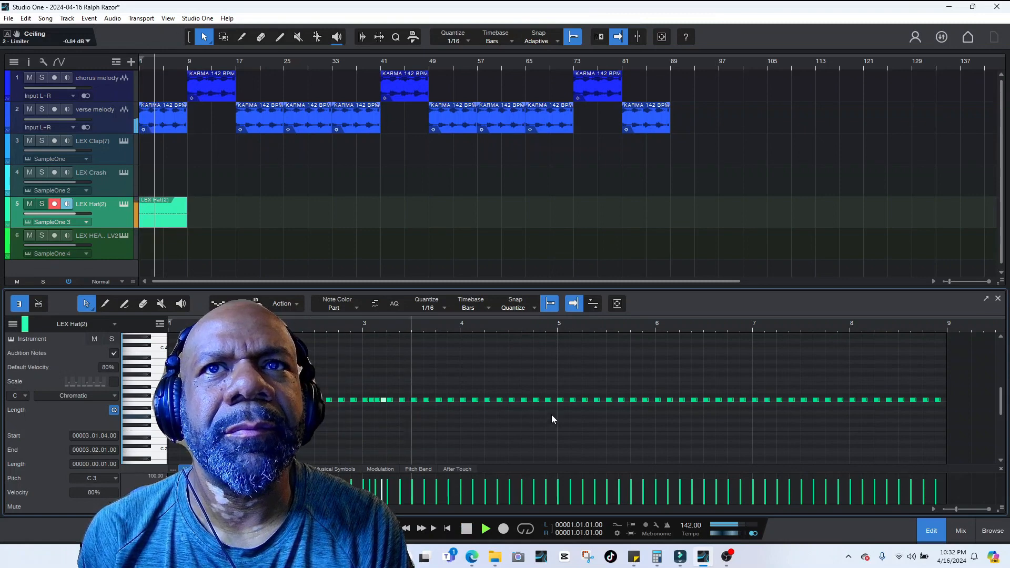
{"action": "key", "text": "space"}
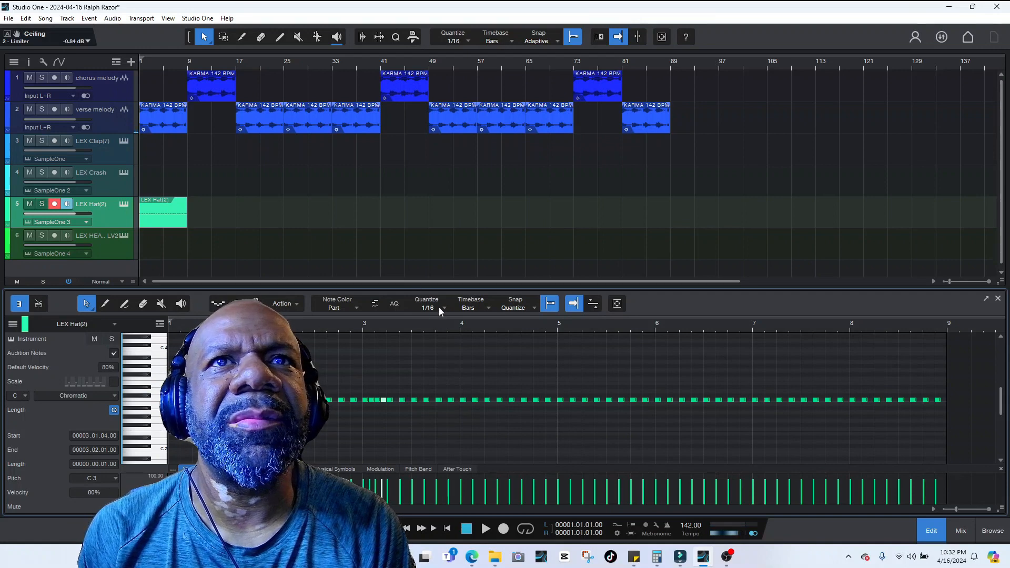
- Shorten the hi-hat note at 3.4.3 and set the note editor's quantize value to 1/32
{"action": "left_click", "coordinate": [450, 400]}
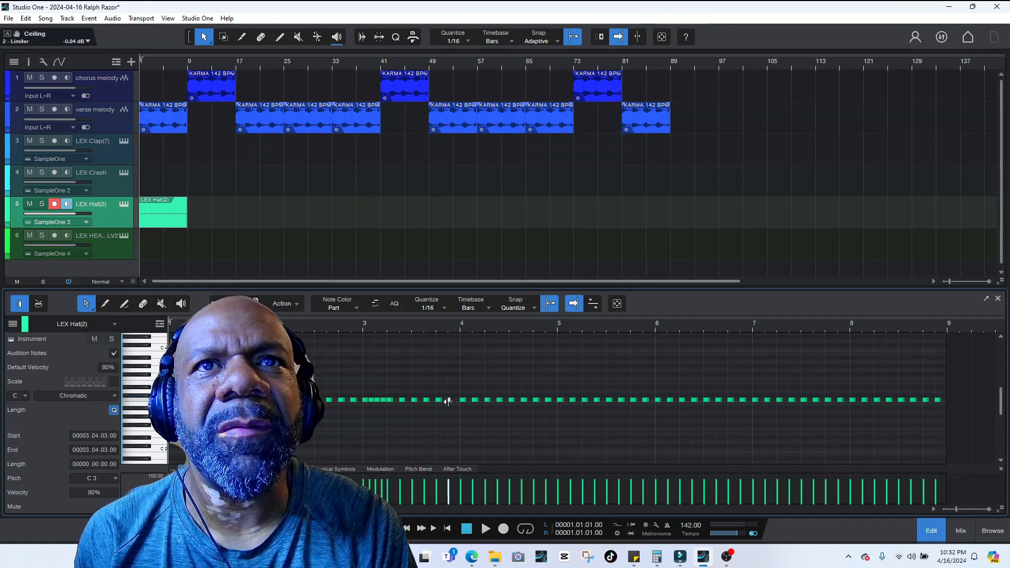
{"action": "left_click", "coordinate": [990, 509]}
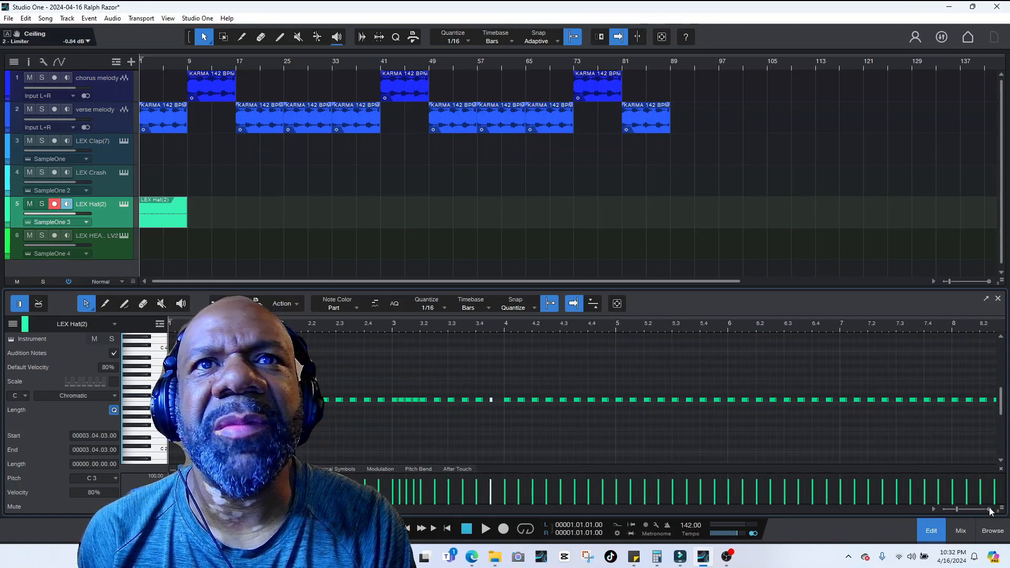
{"action": "left_click", "coordinate": [548, 404]}
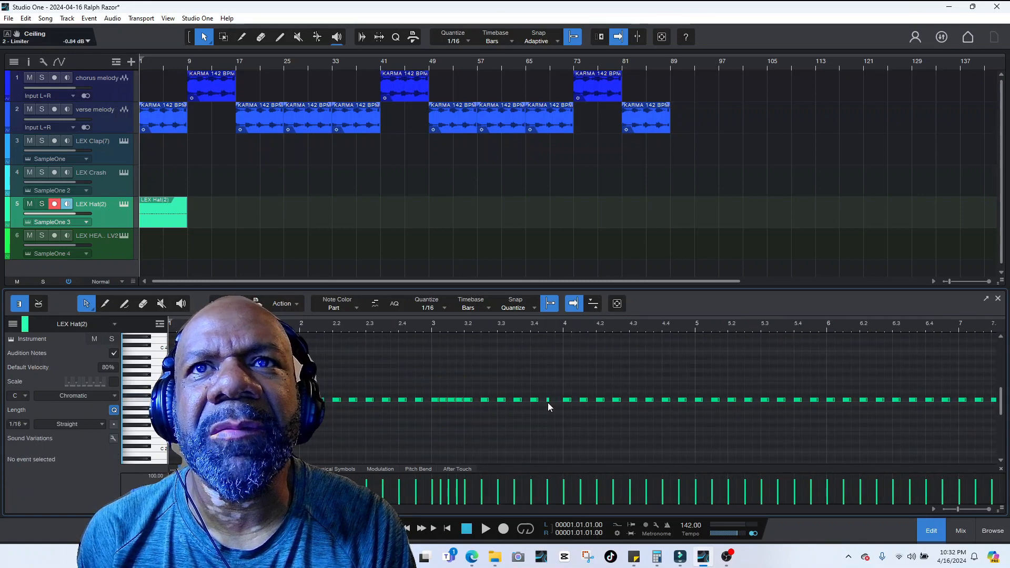
{"action": "left_click_drag", "start_coordinate": [549, 404], "coordinate": [547, 404]}
{"action": "left_click", "coordinate": [439, 309]}
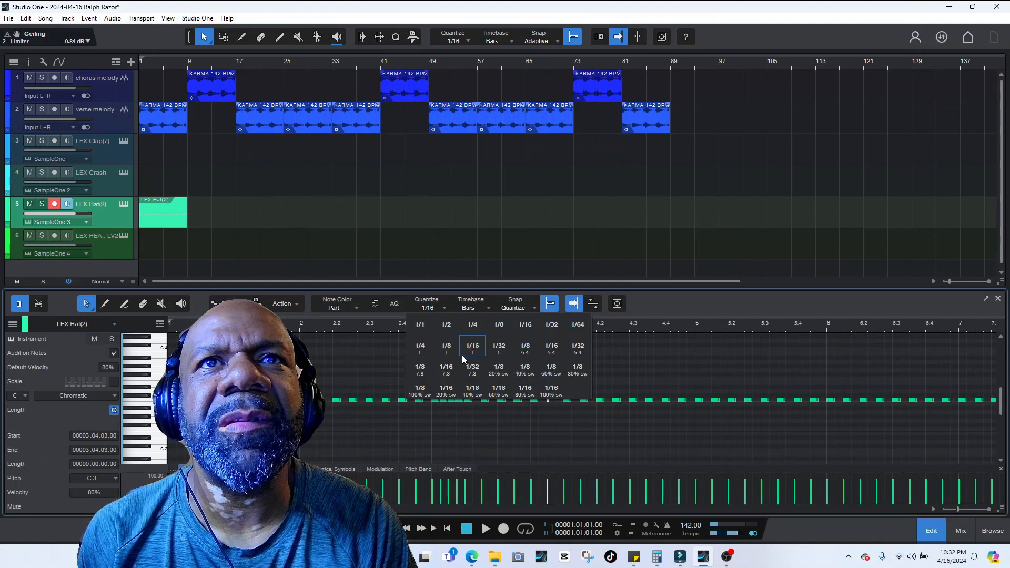
{"action": "left_click", "coordinate": [548, 327]}
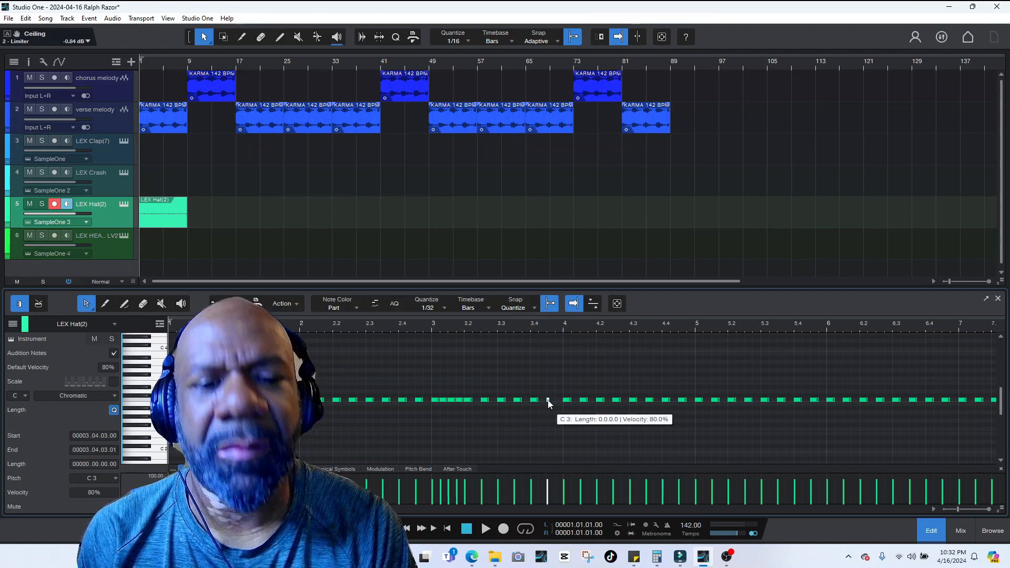
{"action": "left_click_drag", "start_coordinate": [548, 402], "coordinate": [551, 403]}
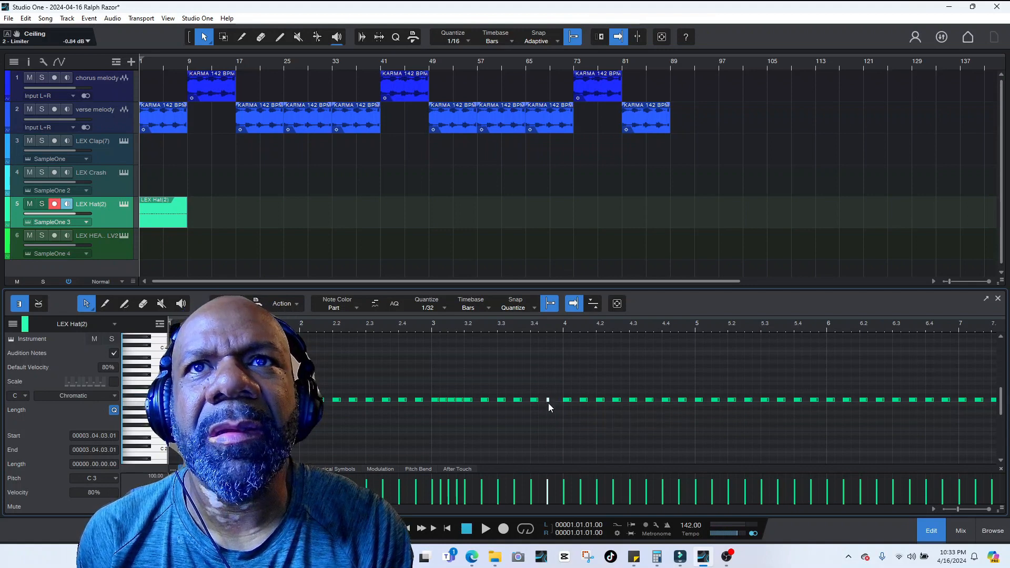
- Place a copy of the shortened hi-hat note directly after it at 3.4.3.50
{"action": "left_click", "coordinate": [567, 402]}
{"action": "key", "text": "d"}
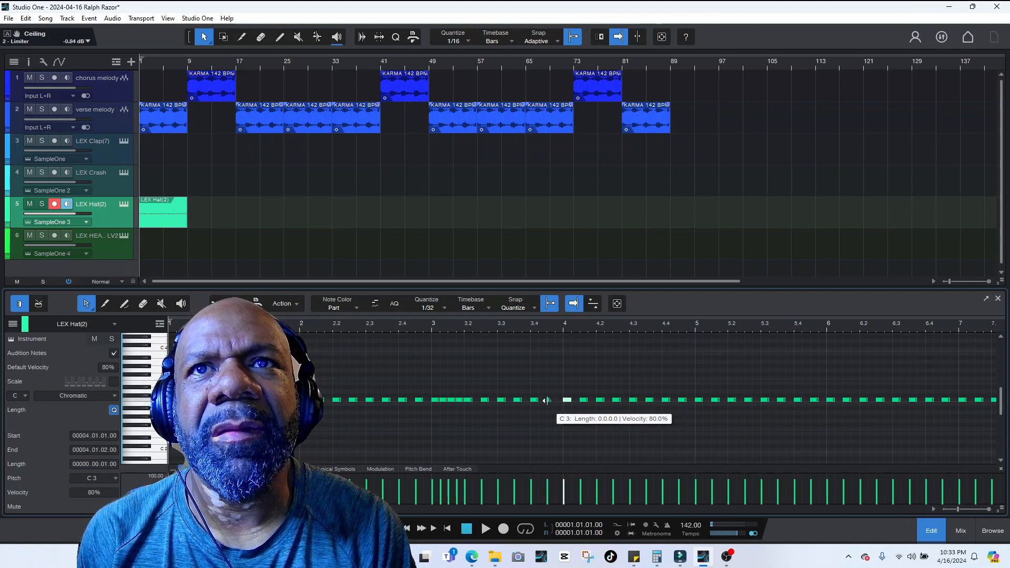
{"action": "left_click_drag", "start_coordinate": [548, 401], "coordinate": [554, 403]}
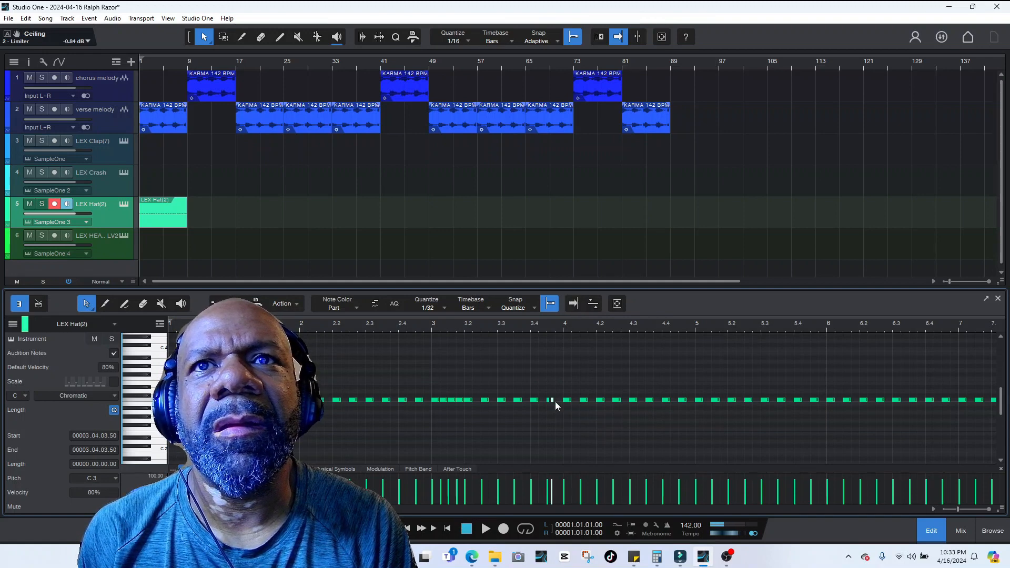
{"action": "left_click", "coordinate": [557, 401]}
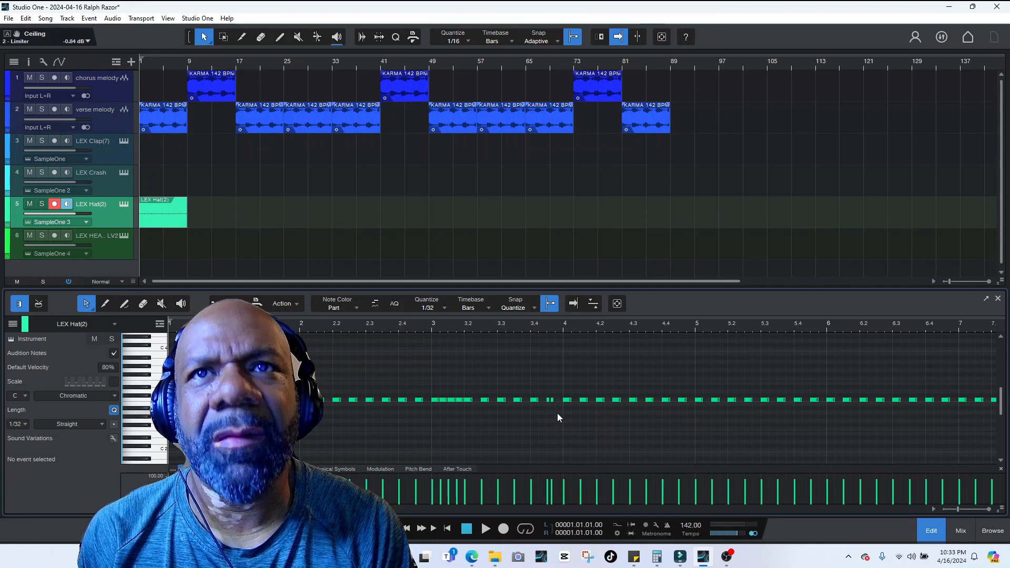
- Duplicate the LEX Hat(2) part to bar 9 and copy short notes to 11.4.4 and 11.4.4.50 in the new part
{"action": "key", "text": "d"}
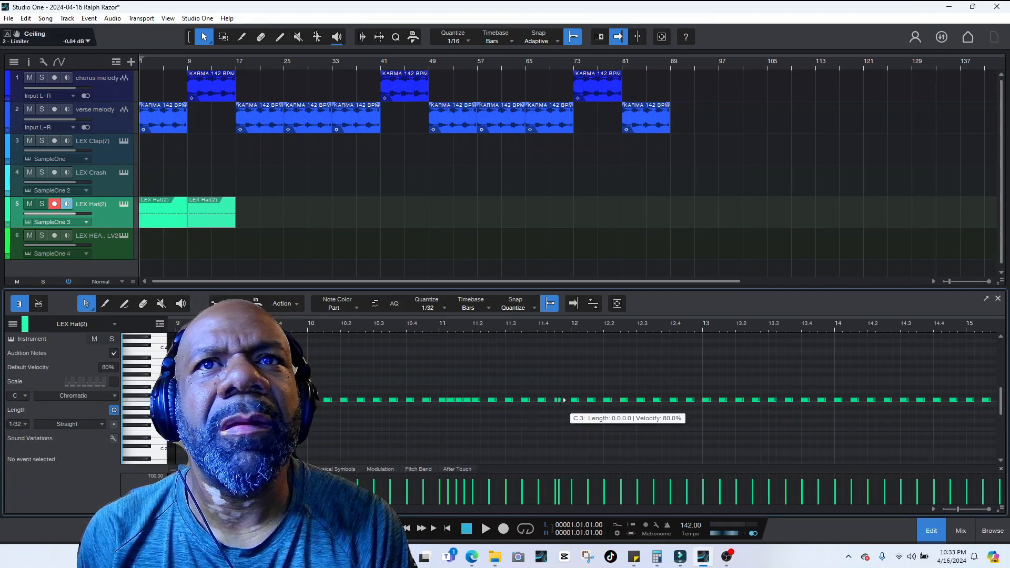
{"action": "left_click", "coordinate": [559, 403]}
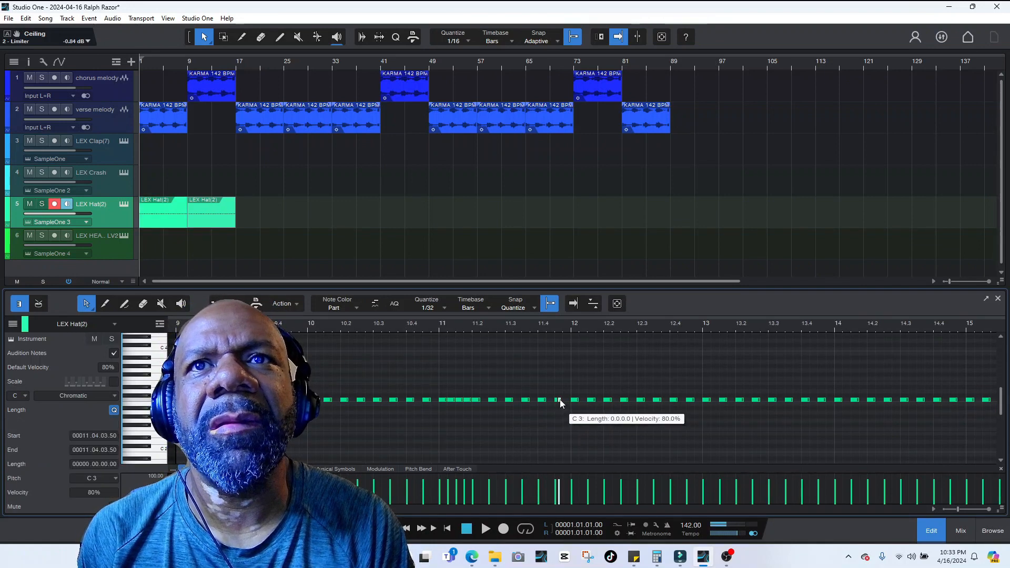
{"action": "left_click_drag", "start_coordinate": [561, 404], "coordinate": [571, 404]}
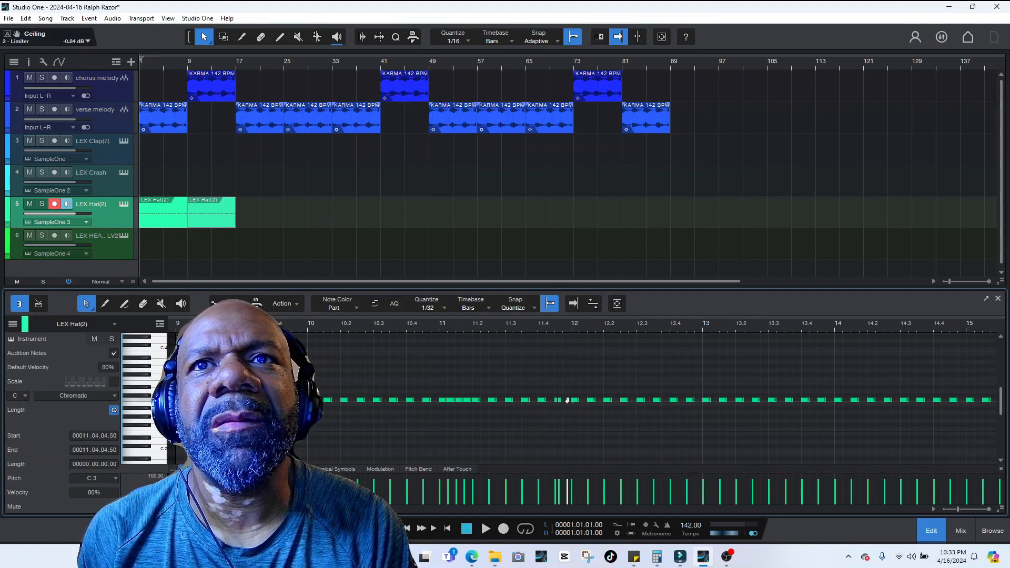
{"action": "left_click_drag", "start_coordinate": [569, 403], "coordinate": [566, 403]}
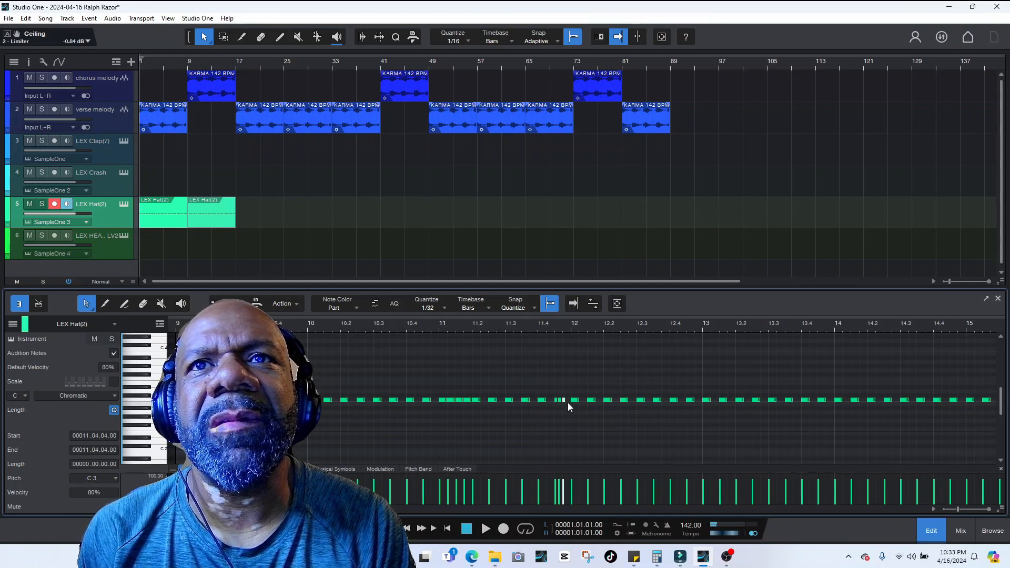
{"action": "left_click", "coordinate": [560, 411]}
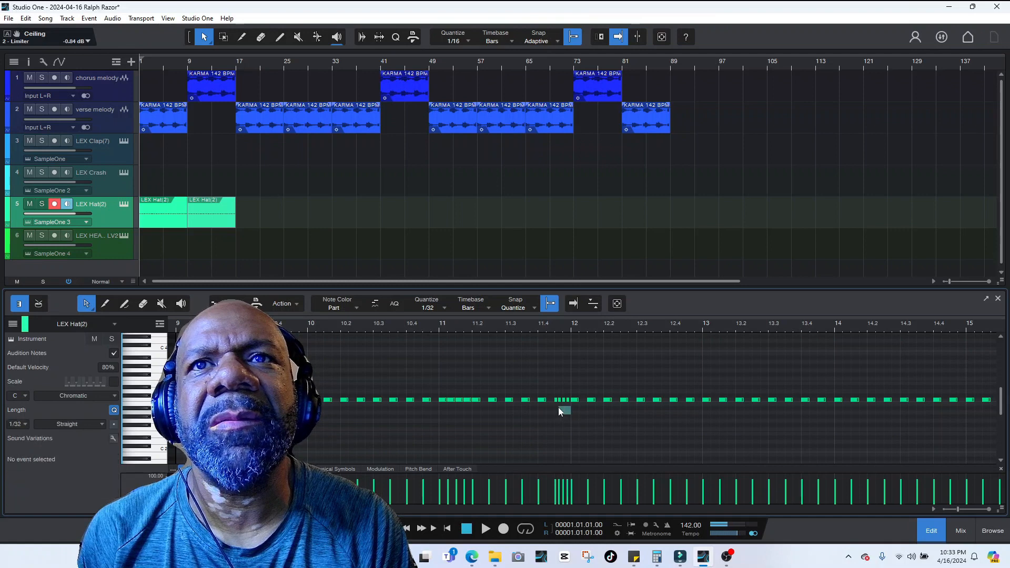
- Lower the short hi-hat note at 11.4.3 to G# 2 and play the pattern back from bar 1
{"action": "left_click_drag", "start_coordinate": [557, 398], "coordinate": [558, 417]}
{"action": "key", "text": "space"}
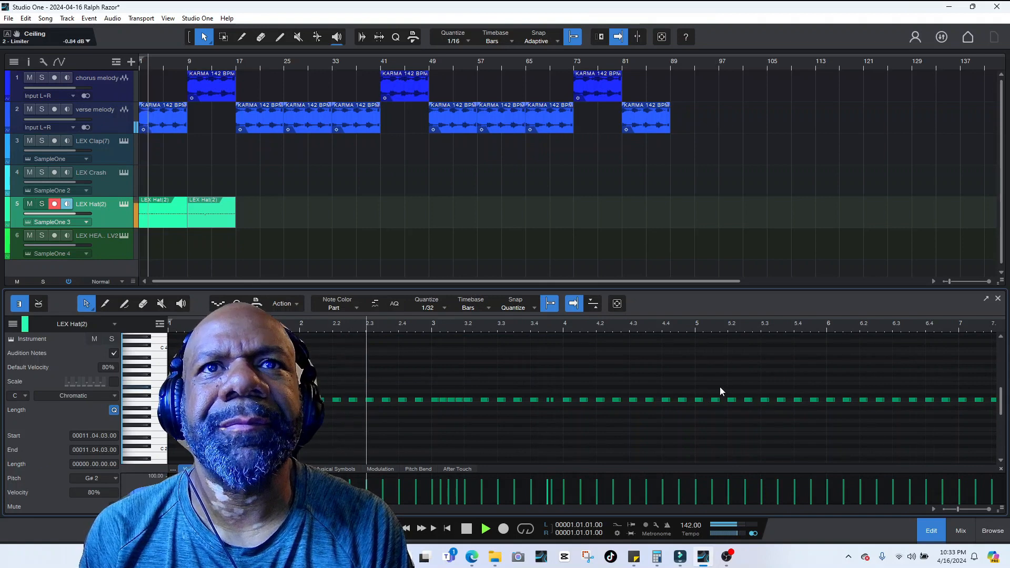
{"action": "scroll", "coordinate": [718, 415], "scroll_direction": "down", "scroll_amount": 3}
{"action": "scroll", "coordinate": [718, 415], "scroll_direction": "up", "scroll_amount": 2}
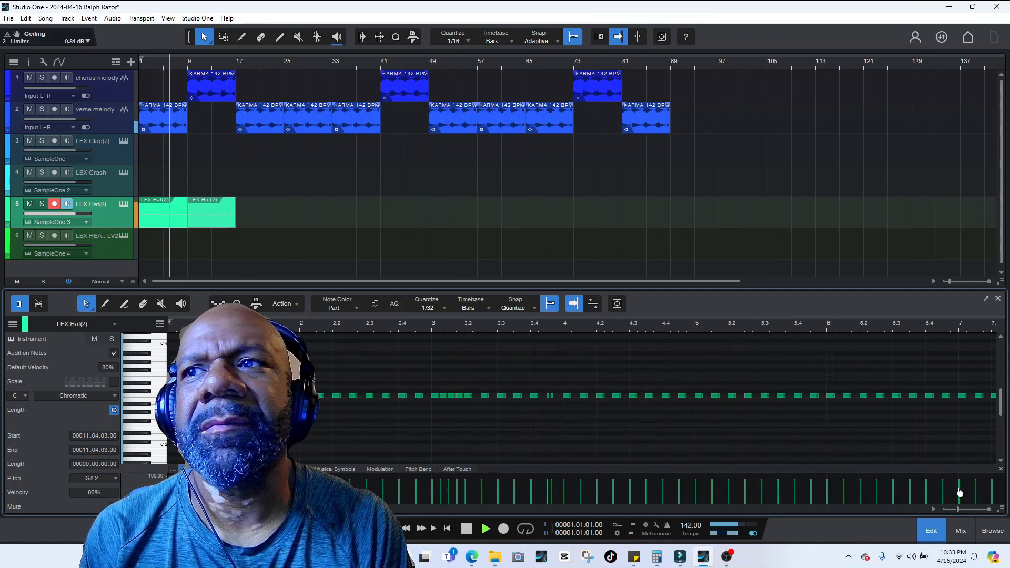
{"action": "left_click", "coordinate": [990, 510]}
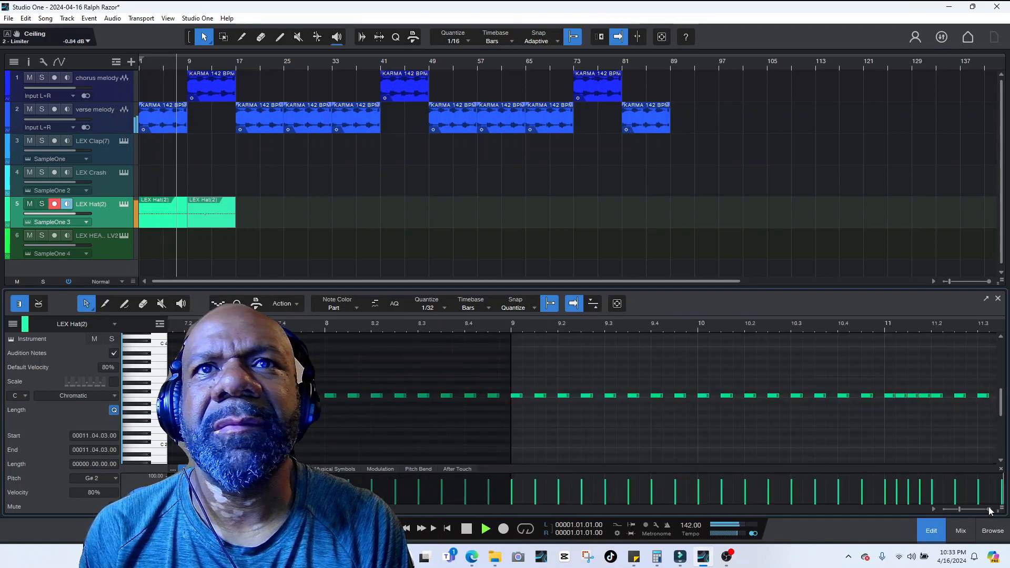
{"action": "key", "text": "space"}
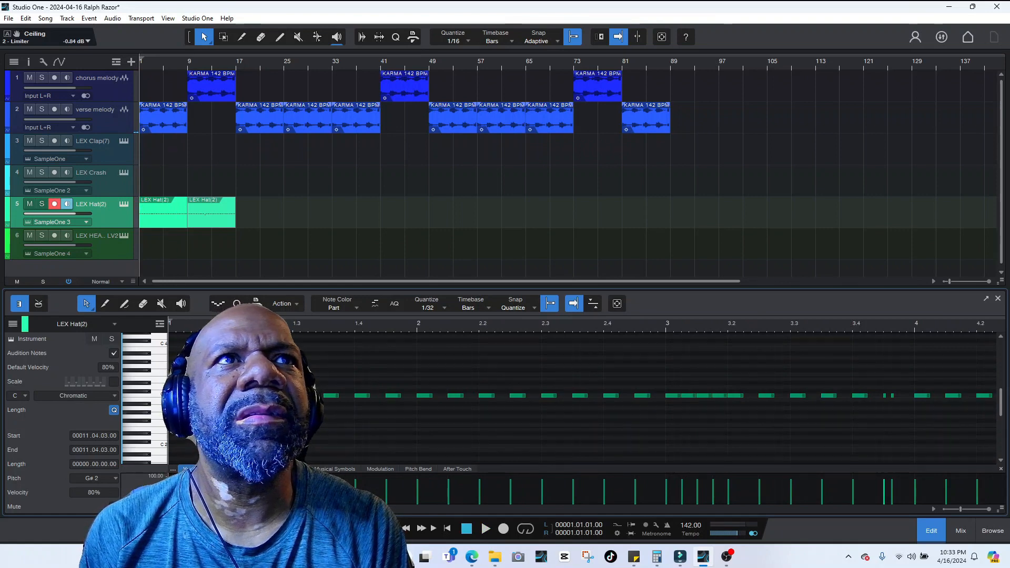
- Lengthen the four short G# 2 roll notes at 11.4.3 in the second hi-hat part to 0.0.0.49 and audition the roll
{"action": "scroll", "coordinate": [582, 399], "scroll_direction": "right", "scroll_amount": 15}
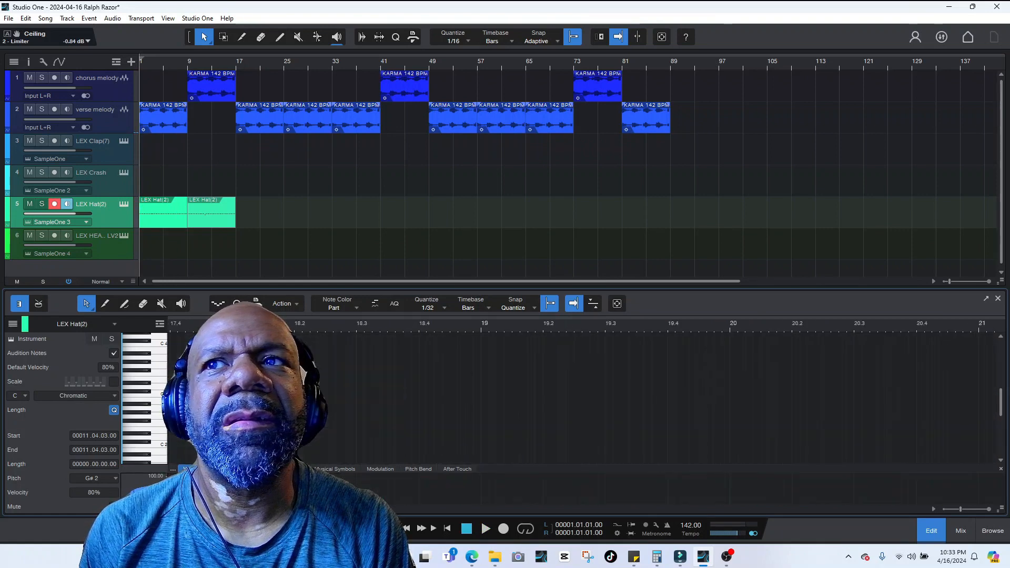
{"action": "scroll", "coordinate": [582, 399], "scroll_direction": "left", "scroll_amount": 9}
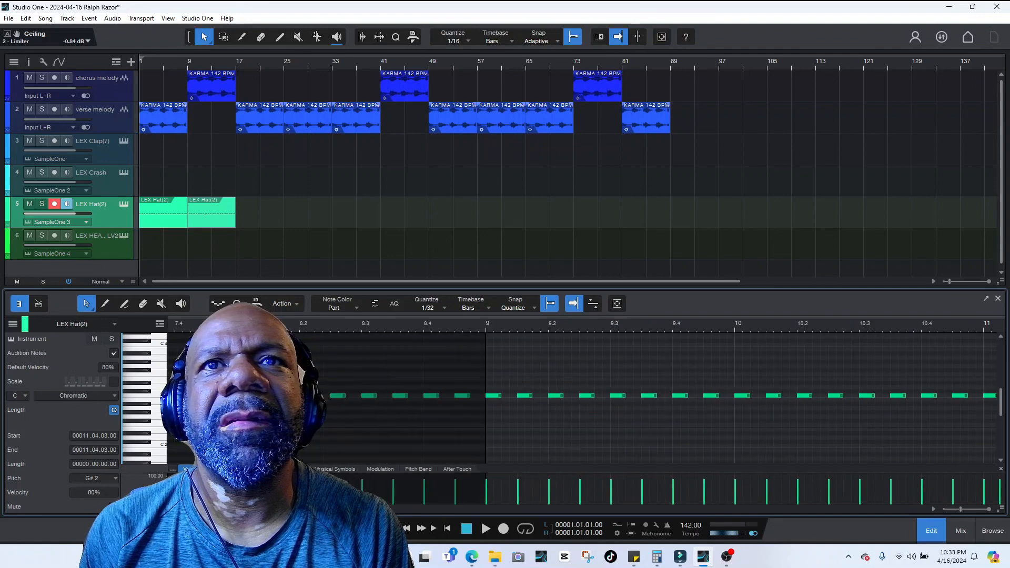
{"action": "scroll", "coordinate": [582, 399], "scroll_direction": "right", "scroll_amount": 3}
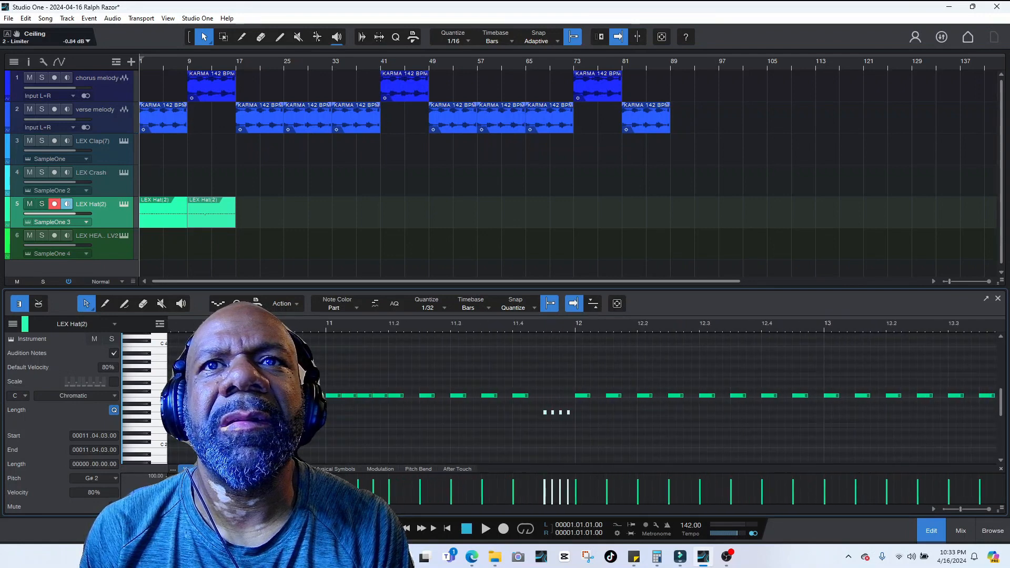
{"action": "scroll", "coordinate": [582, 399], "scroll_direction": "right", "scroll_amount": 20}
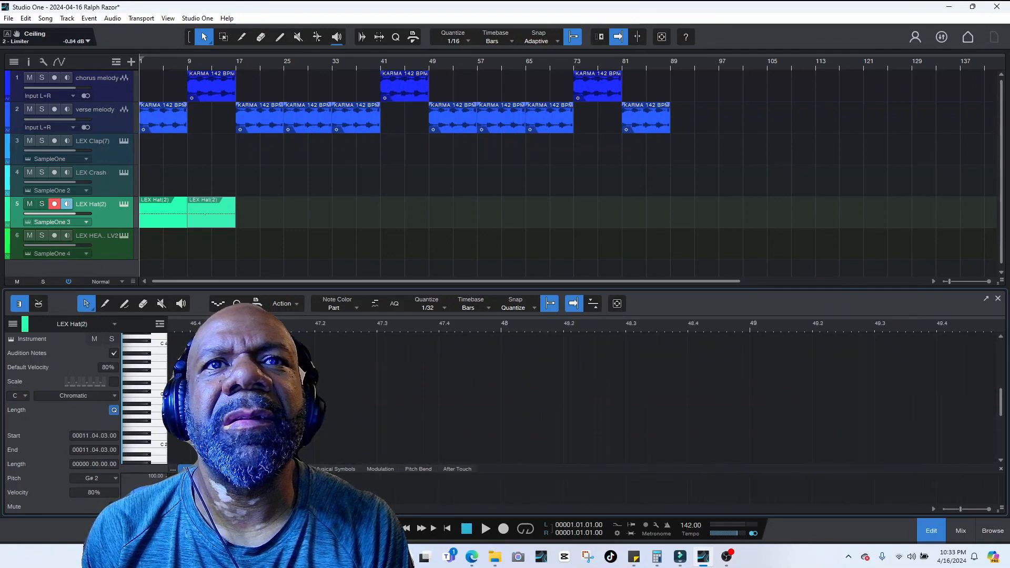
{"action": "scroll", "coordinate": [582, 399], "scroll_direction": "left", "scroll_amount": 20}
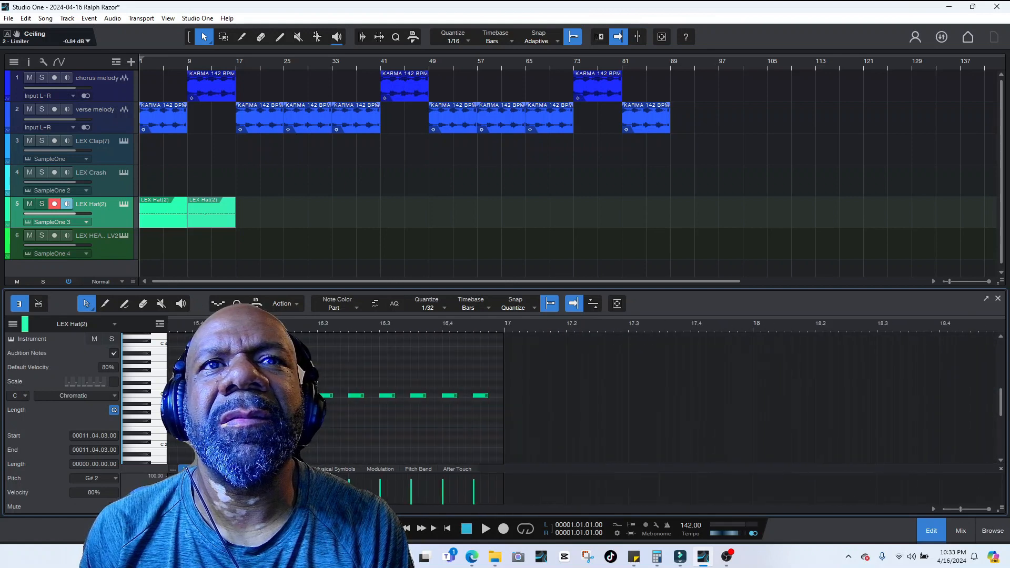
{"action": "scroll", "coordinate": [582, 399], "scroll_direction": "left", "scroll_amount": 4}
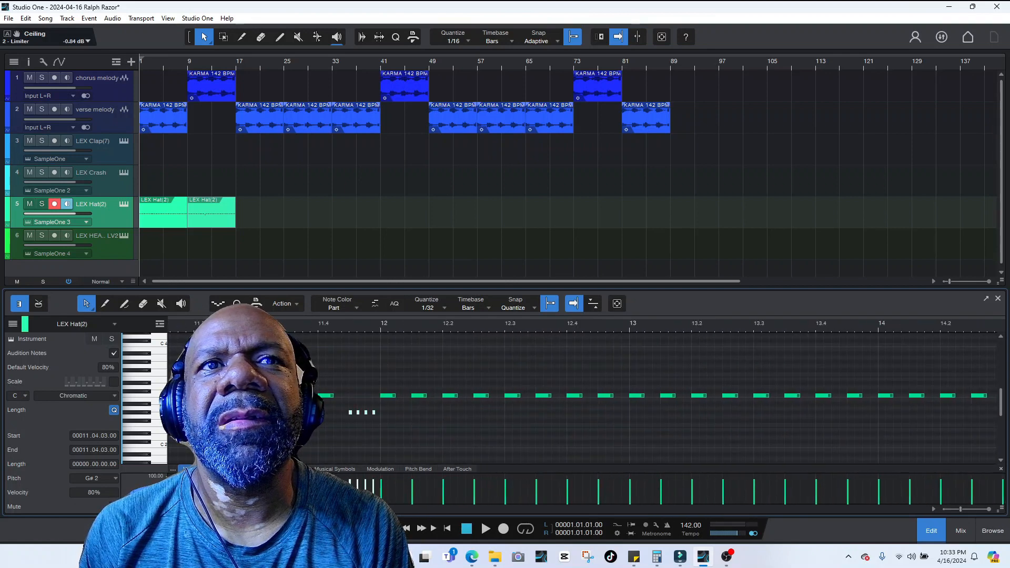
{"action": "key", "text": "space"}
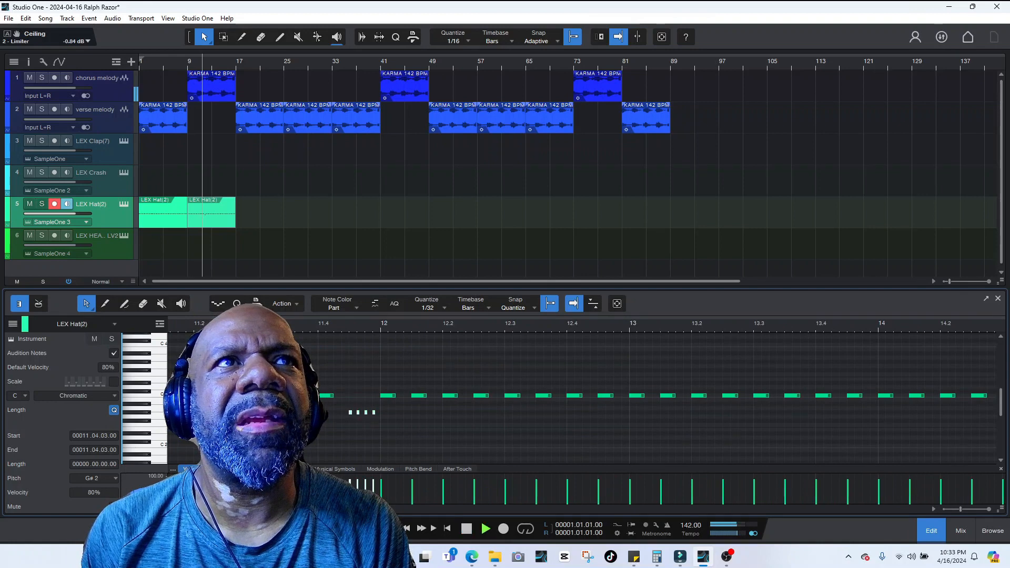
{"action": "key", "text": "space"}
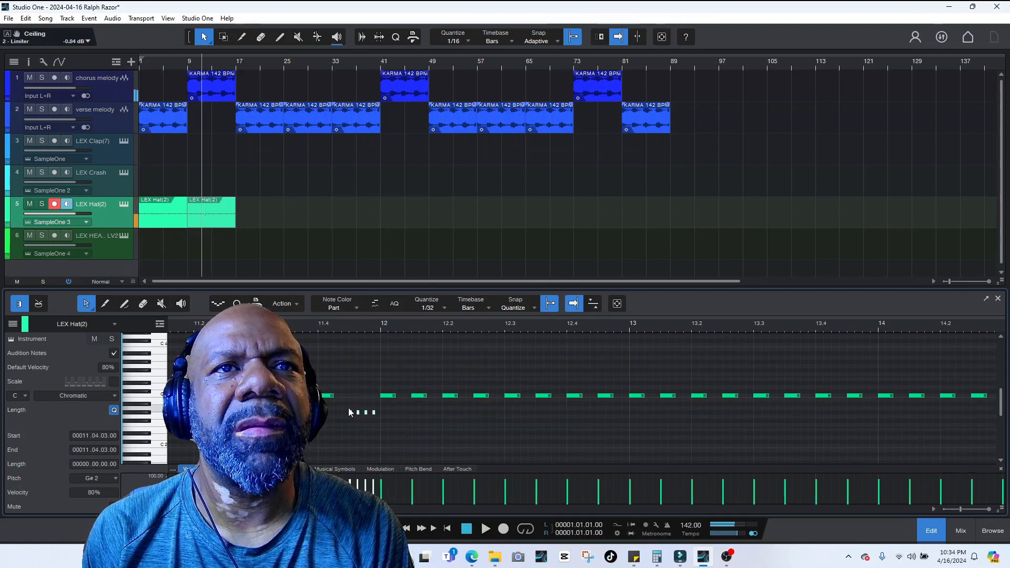
{"action": "left_click_drag", "start_coordinate": [357, 414], "coordinate": [380, 414]}
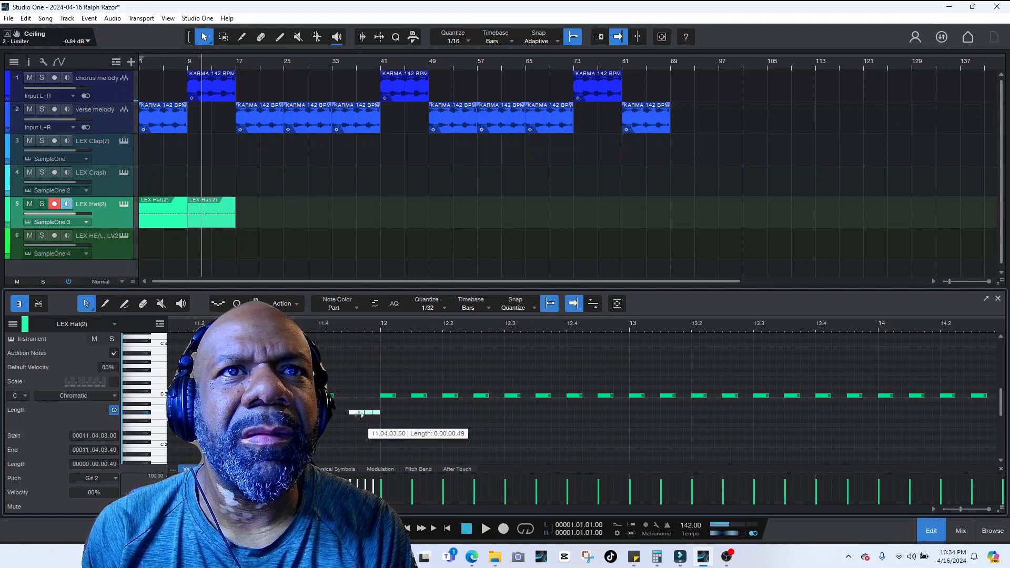
{"action": "key", "text": "space"}
{"action": "key", "text": "space"}
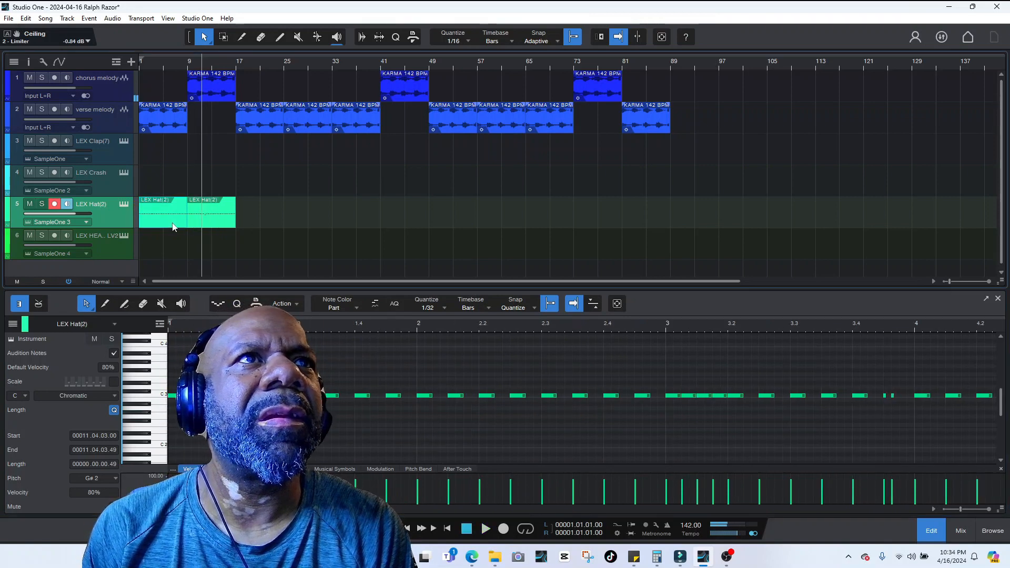
- Delete the first LEX Hat(2) part, move the edited part from bar 9 to bar 1 and play from the start
{"action": "key", "text": "Delete"}
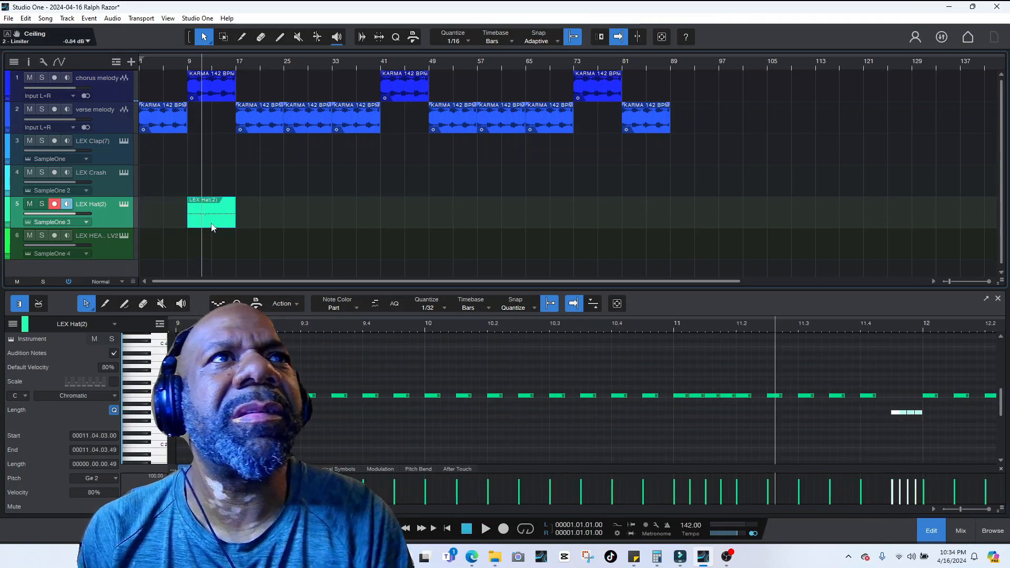
{"action": "left_click_drag", "start_coordinate": [191, 220], "coordinate": [143, 223]}
{"action": "key", "text": "space"}
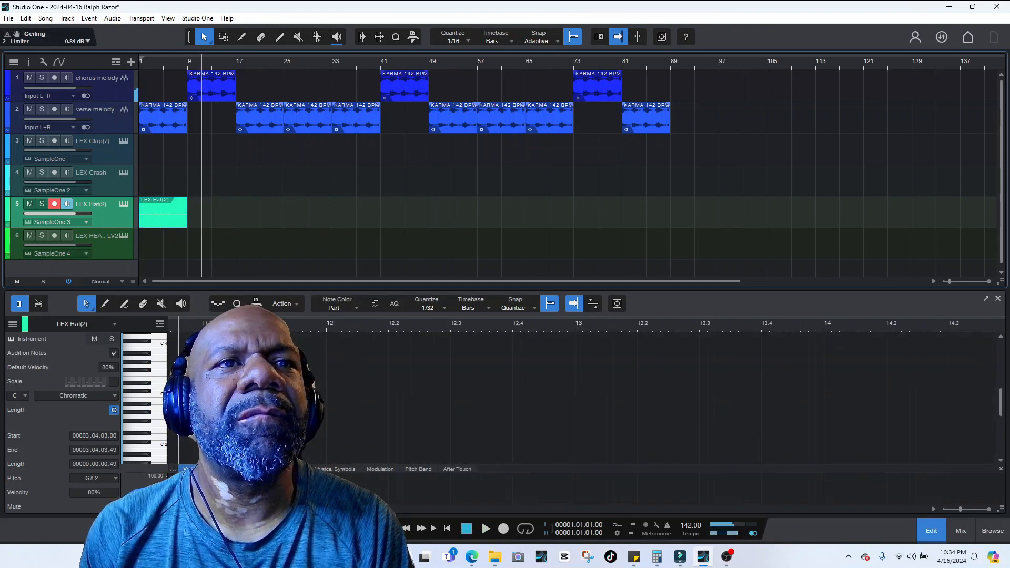
{"action": "left_click", "coordinate": [447, 529]}
{"action": "key", "text": "space"}
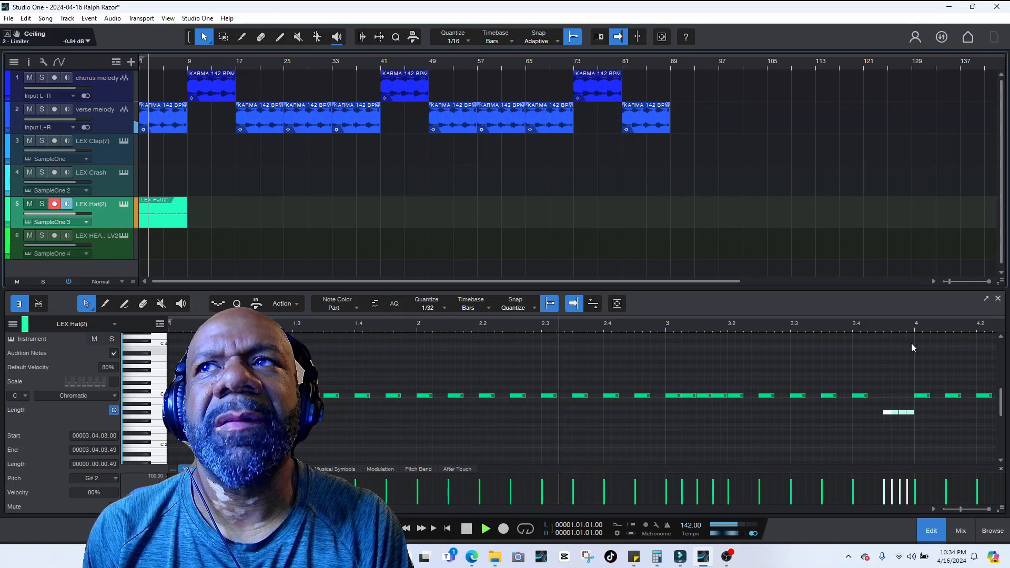
- Stop playback and trim the LEX Hat(2) part to four bars so it ends at bar 5
{"action": "left_click", "coordinate": [942, 510]}
{"action": "left_click", "coordinate": [942, 510]}
{"action": "left_click", "coordinate": [942, 510]}
{"action": "left_click", "coordinate": [942, 510]}
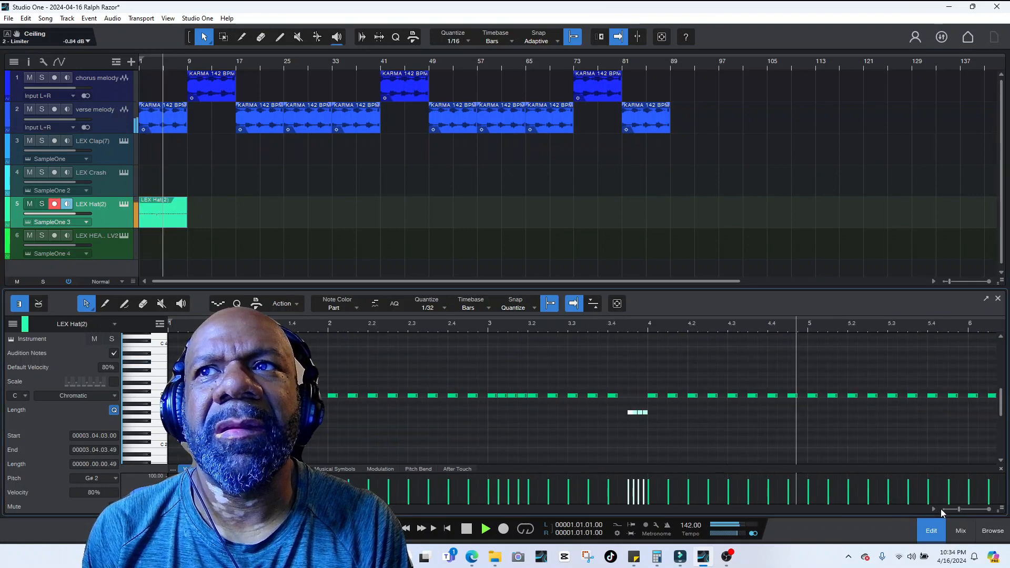
{"action": "left_click", "coordinate": [942, 510]}
{"action": "left_click", "coordinate": [942, 510]}
{"action": "left_click", "coordinate": [943, 510]}
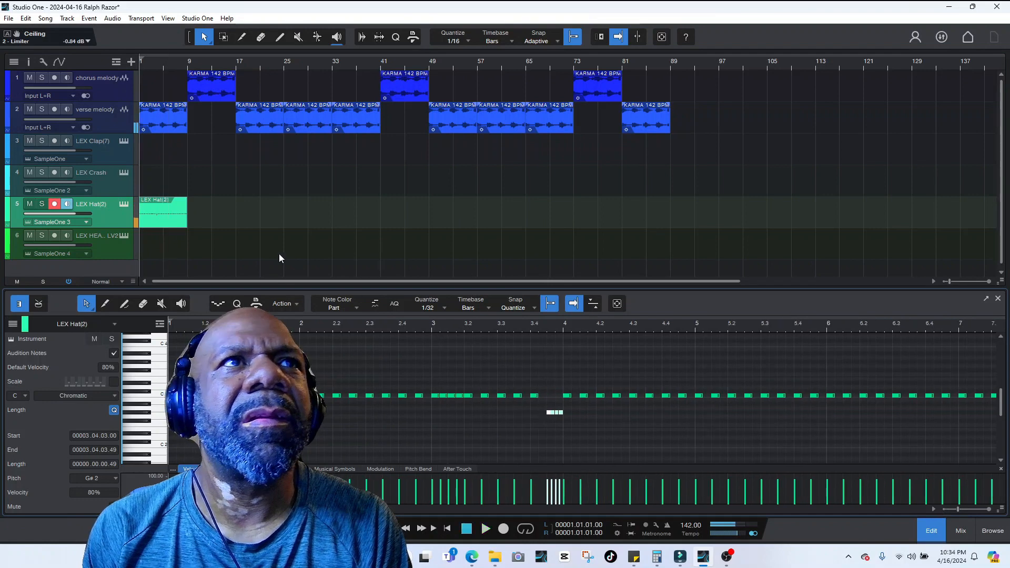
{"action": "key", "text": "space"}
{"action": "left_click_drag", "start_coordinate": [187, 215], "coordinate": [162, 217]}
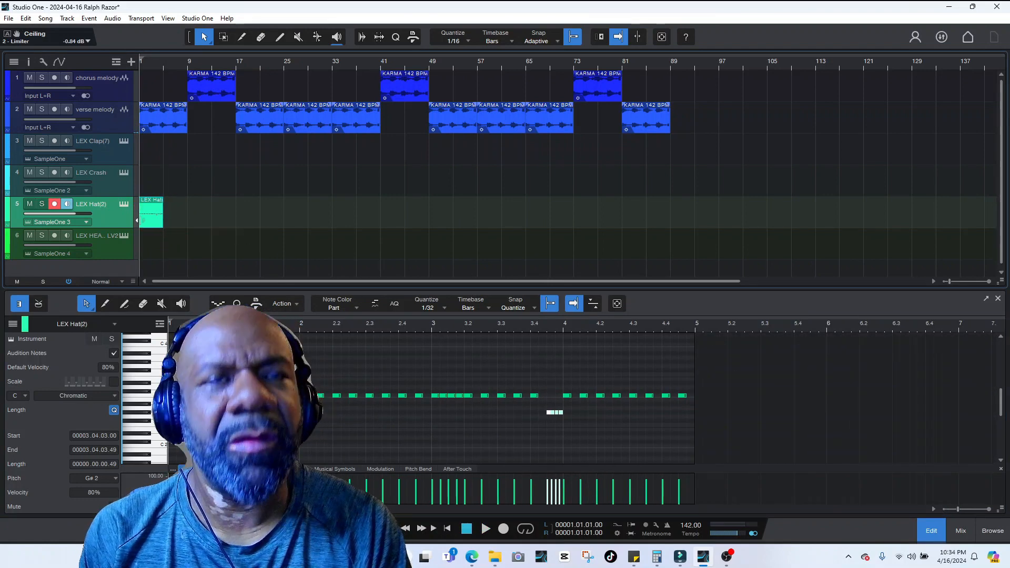
- Duplicate the four-bar LEX Hat(2) part end to end until the copies reach bar 89
{"action": "key", "text": "d"}
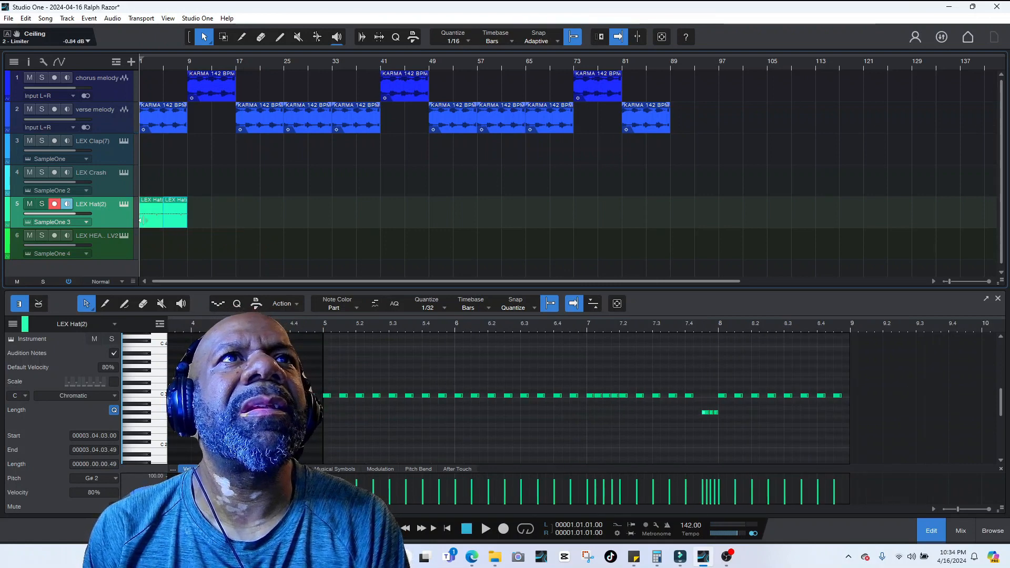
{"action": "key", "text": "d"}
{"action": "key", "text": "d"}
{"action": "key", "text": "d"}
{"action": "key", "text": "d"}
{"action": "key", "text": "d"}
{"action": "key", "text": "d"}
{"action": "key", "text": "d"}
{"action": "key", "text": "d"}
{"action": "key", "text": "d"}
{"action": "key", "text": "d"}
{"action": "key", "text": "d"}
{"action": "key", "text": "d"}
{"action": "key", "text": "d"}
{"action": "key", "text": "d"}
{"action": "key", "text": "d"}
{"action": "key", "text": "d"}
{"action": "key", "text": "d"}
{"action": "key", "text": "d"}
{"action": "key", "text": "d"}
{"action": "key", "text": "d"}
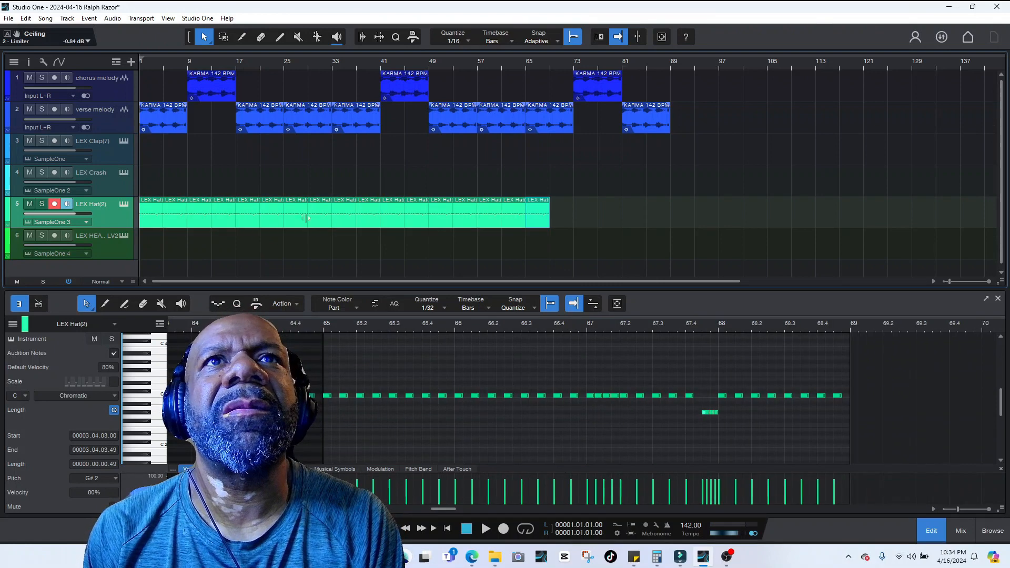
- Draw an empty four-bar part from bar 1 on the LEX Clap(7) track and show it in the note editor
{"action": "left_click", "coordinate": [118, 245]}
{"action": "left_click", "coordinate": [106, 158]}
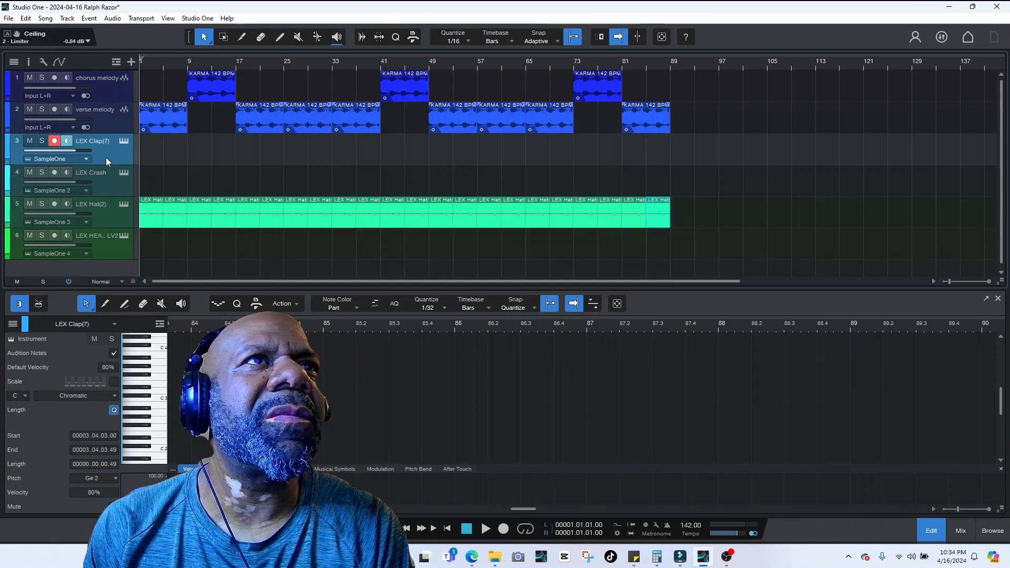
{"action": "left_click", "coordinate": [280, 37]}
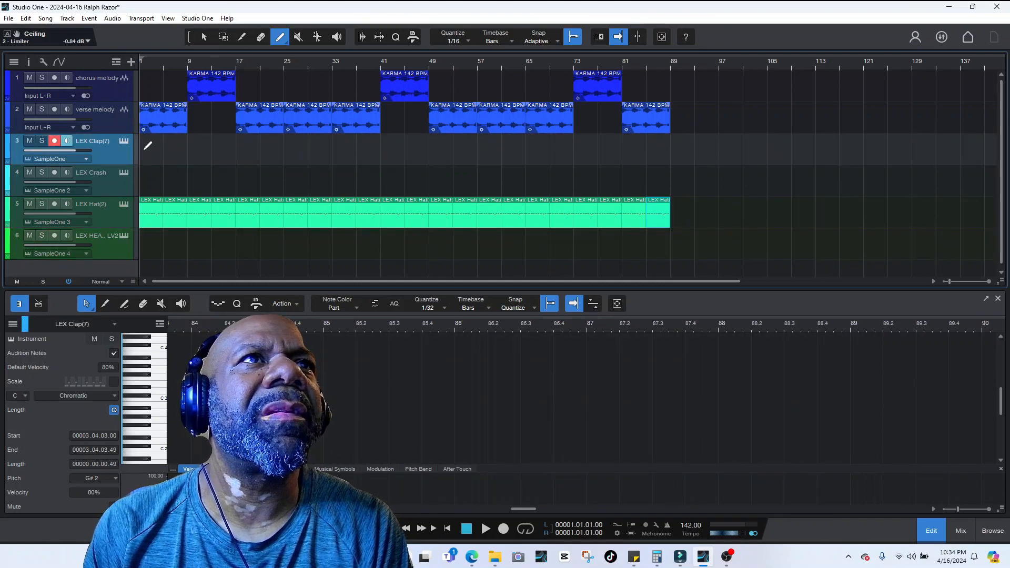
{"action": "left_click_drag", "start_coordinate": [145, 147], "coordinate": [163, 145]}
{"action": "left_click", "coordinate": [207, 36]}
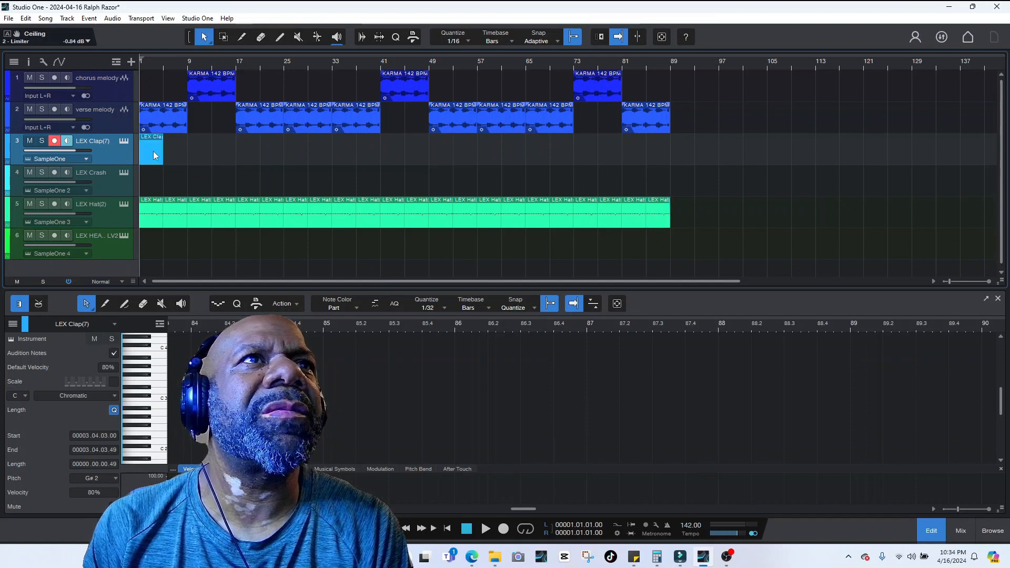
{"action": "left_click", "coordinate": [156, 155]}
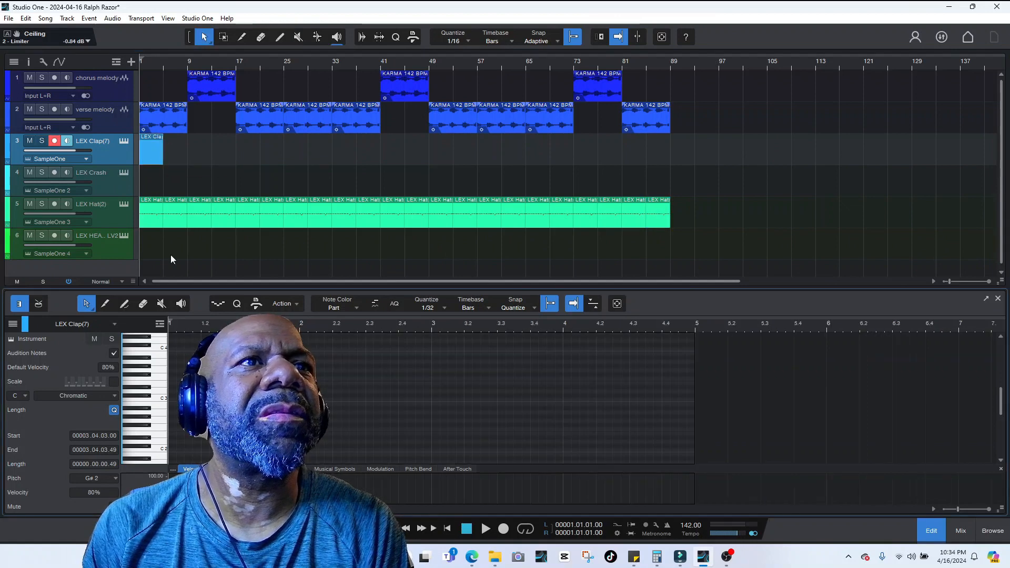
- Draw C 3 clap notes on beat 3 of each of the four bars and set the note editor's quantize value to 1/16
{"action": "left_click", "coordinate": [125, 305]}
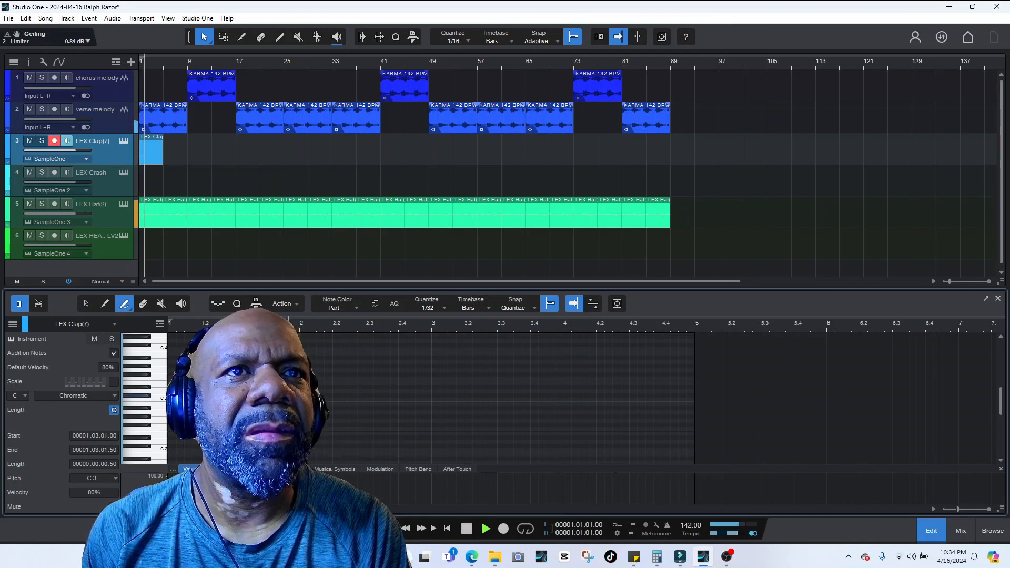
{"action": "key", "text": "space"}
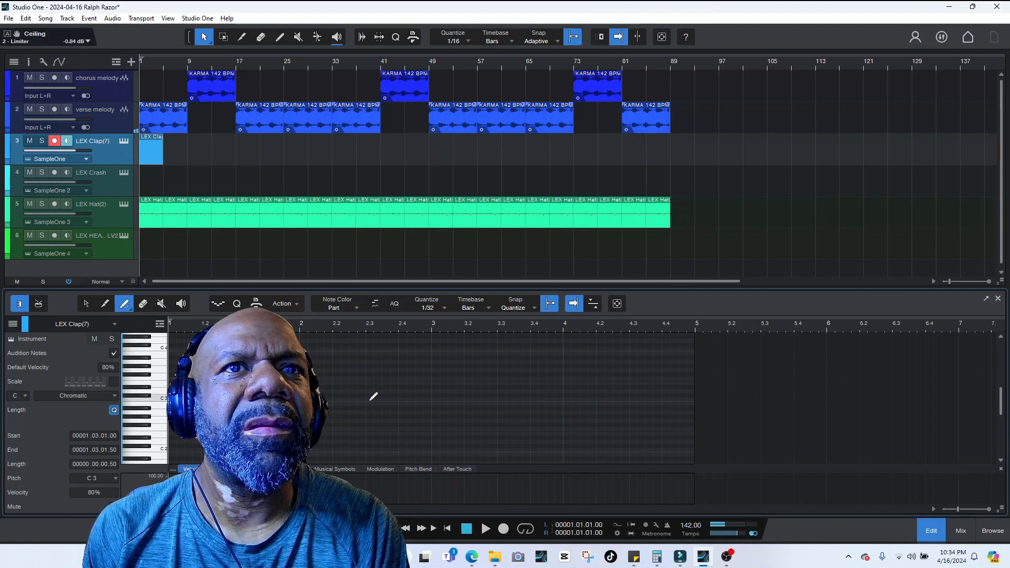
{"action": "left_click", "coordinate": [368, 399]}
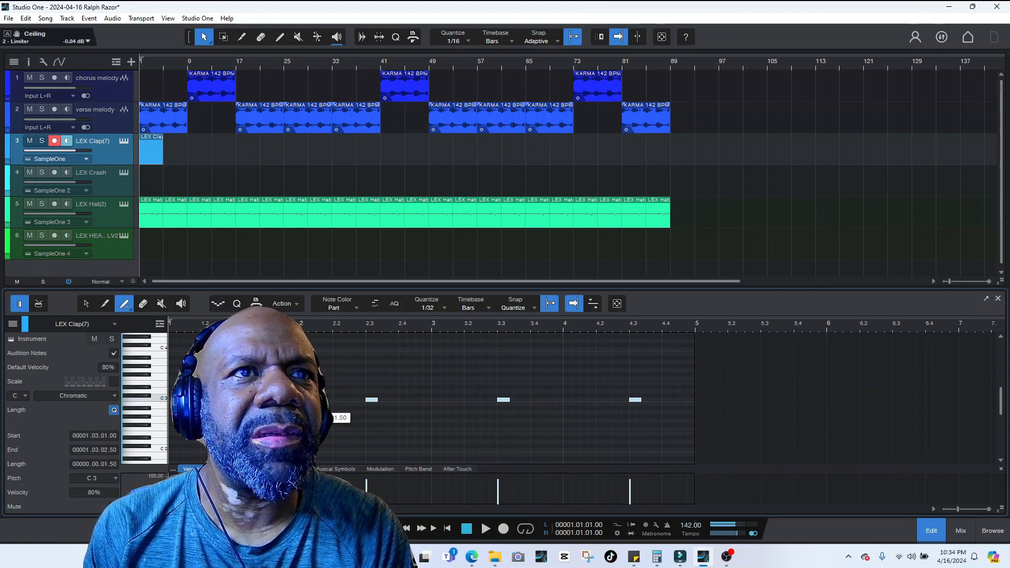
{"action": "left_click", "coordinate": [437, 308]}
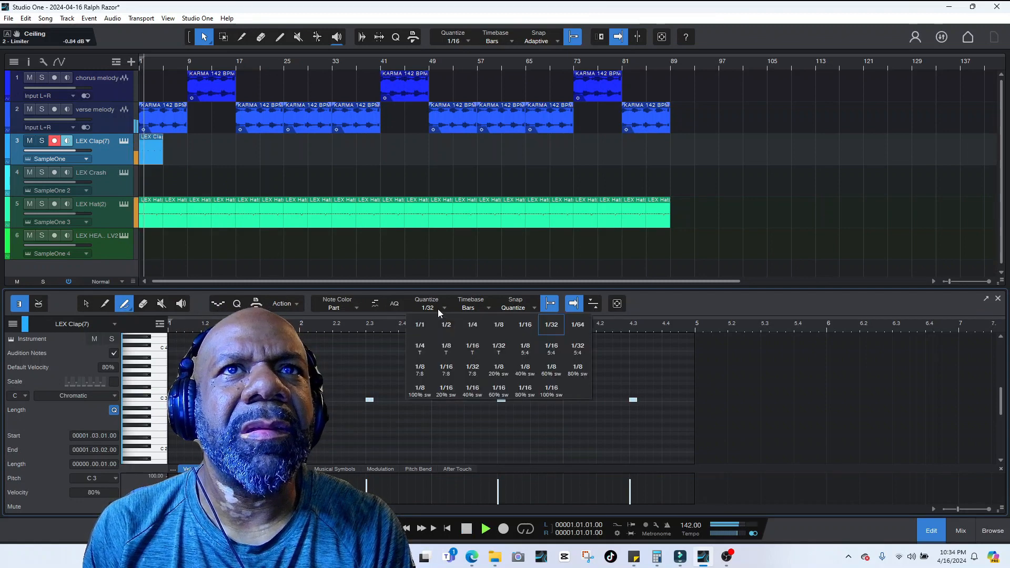
{"action": "left_click", "coordinate": [526, 324]}
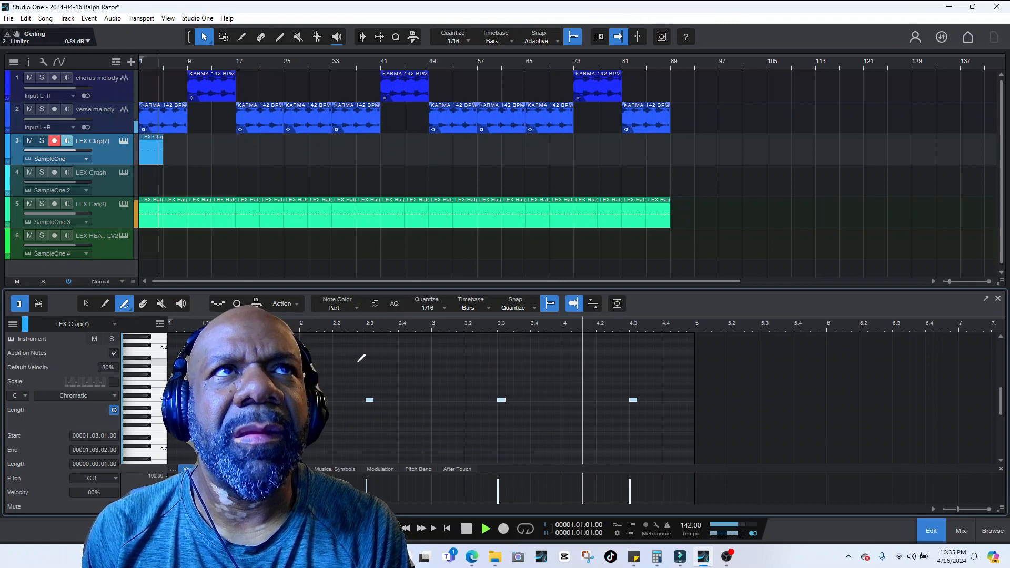
{"action": "key", "text": "space"}
- Draw an empty four-bar part from bar 1 on the LEX HEAVY Kick LV2 track and show it in the note editor
{"action": "left_click", "coordinate": [106, 241]}
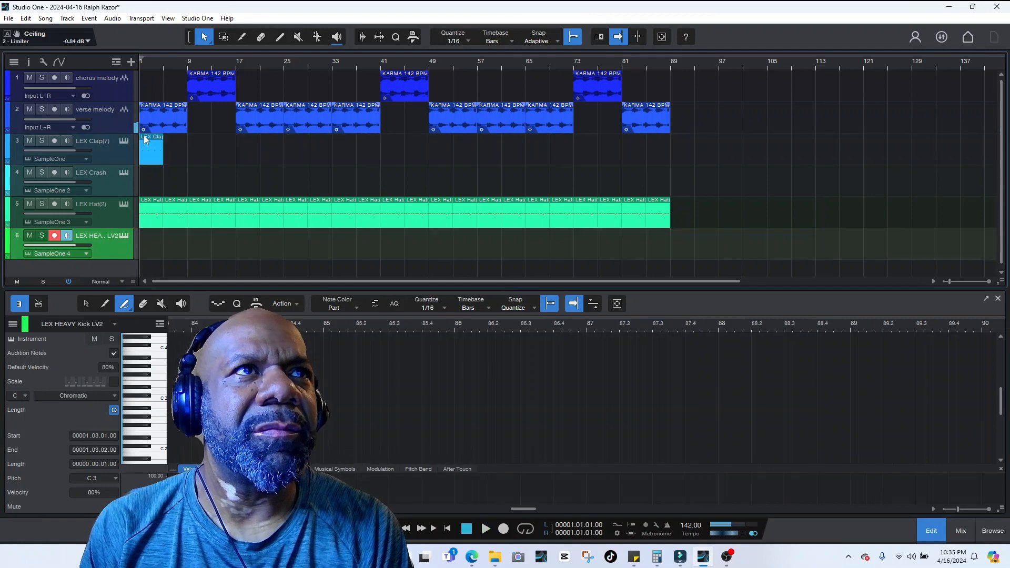
{"action": "left_click", "coordinate": [279, 37]}
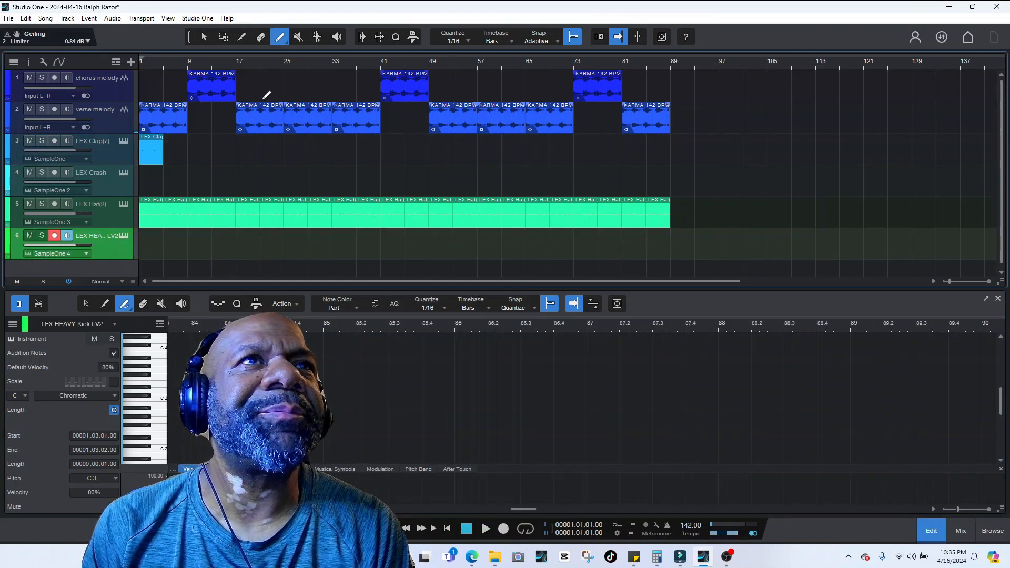
{"action": "left_click", "coordinate": [143, 238]}
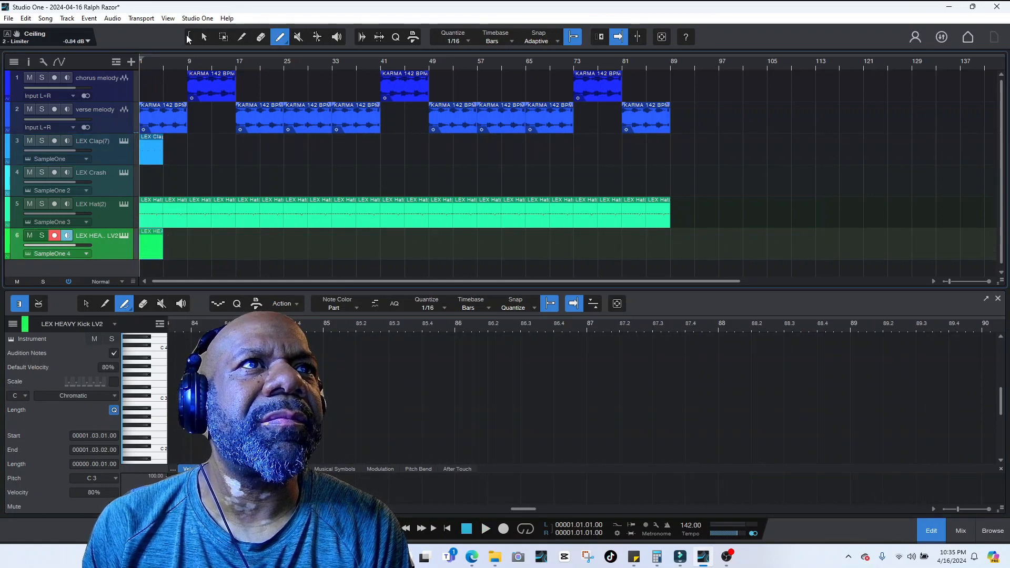
{"action": "left_click", "coordinate": [203, 37]}
{"action": "left_click", "coordinate": [149, 254]}
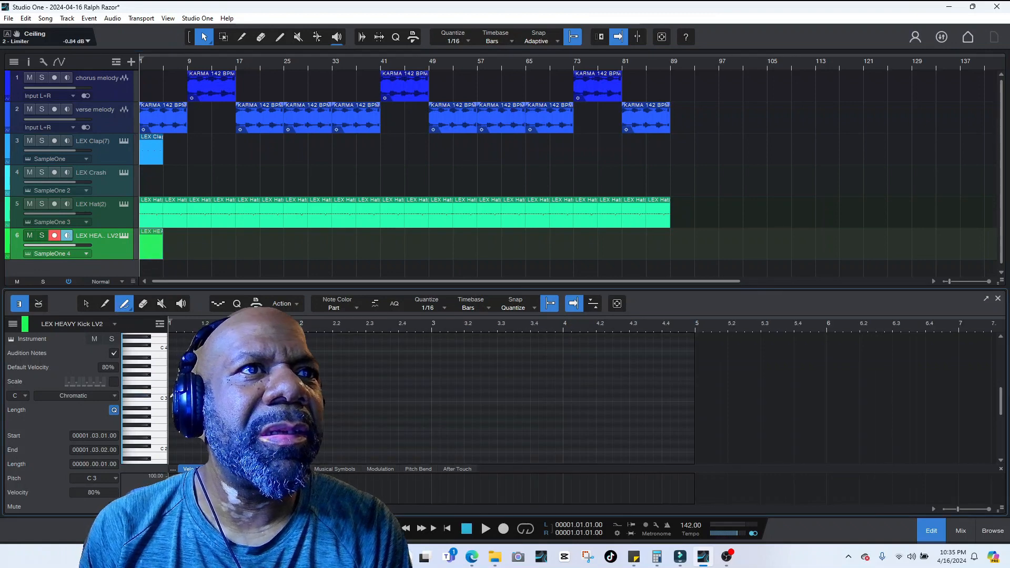
- Draw C 3 sixteenth-note kicks in bar 1 at 1.1.1, 1.2.3, 1.3.3 and 1.4.1, auditioning the groove between notes
{"action": "key", "text": "space"}
{"action": "key", "text": "space"}
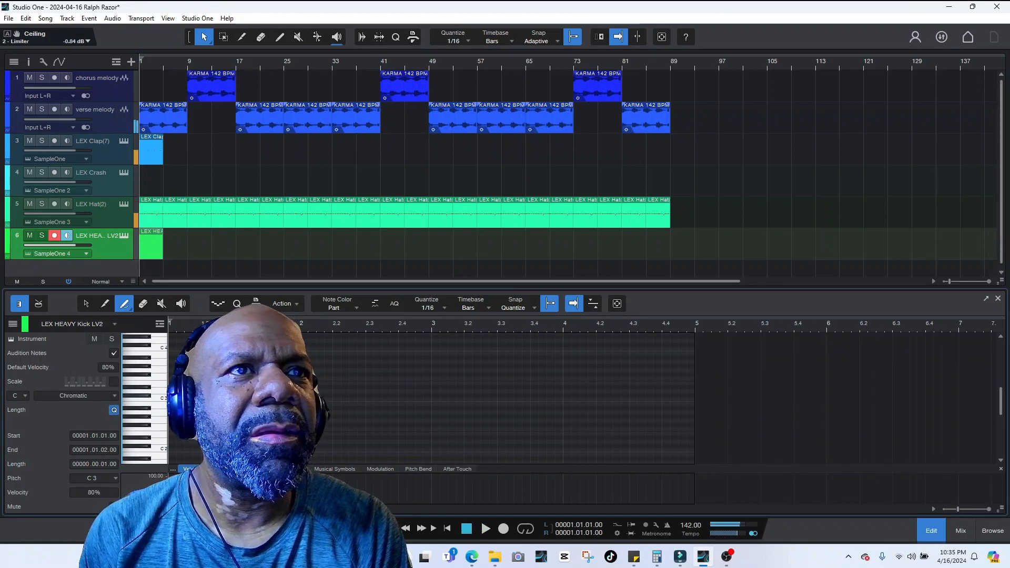
{"action": "key", "text": "space"}
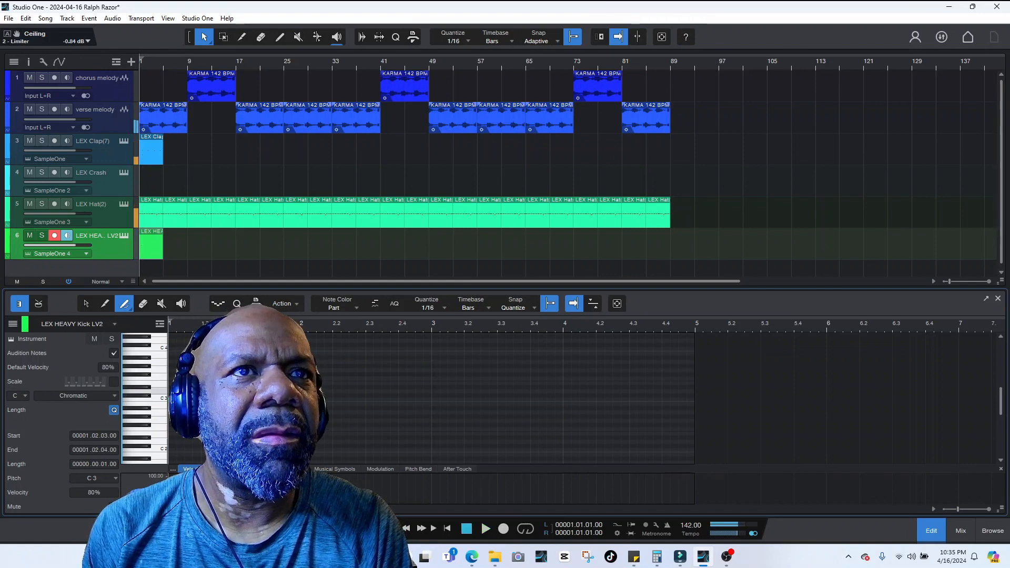
{"action": "key", "text": "space"}
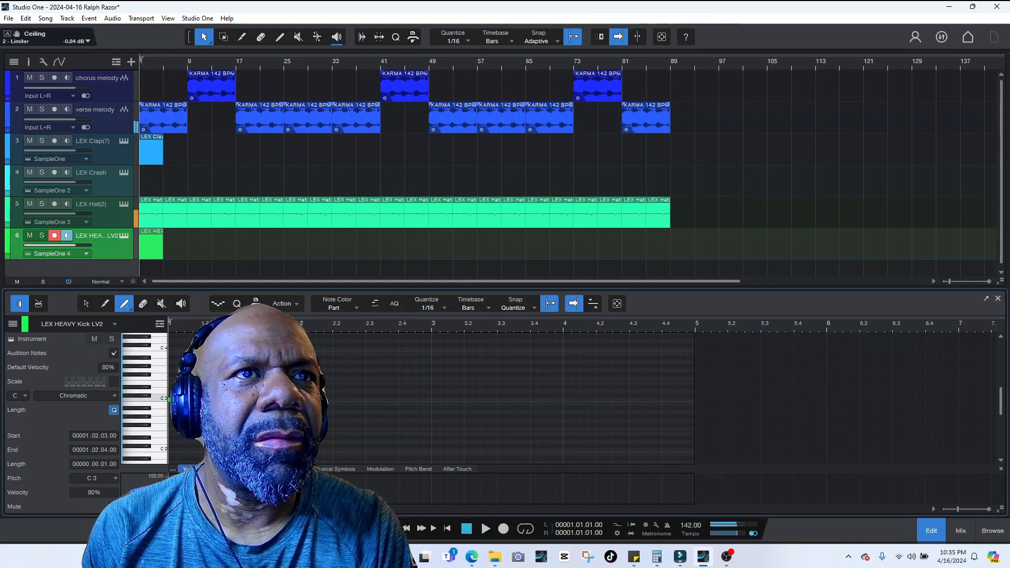
{"action": "key", "text": "space"}
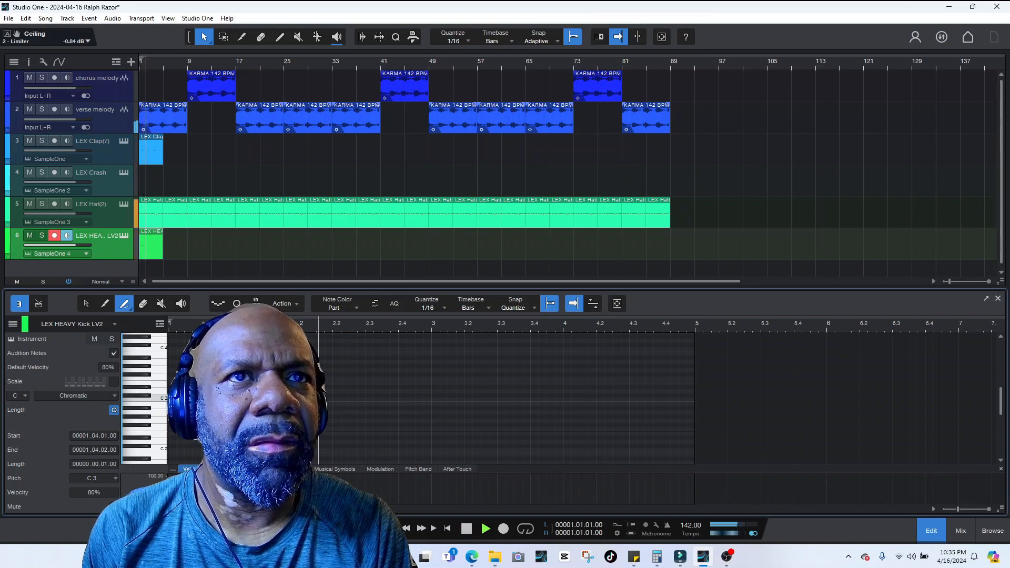
{"action": "key", "text": "space"}
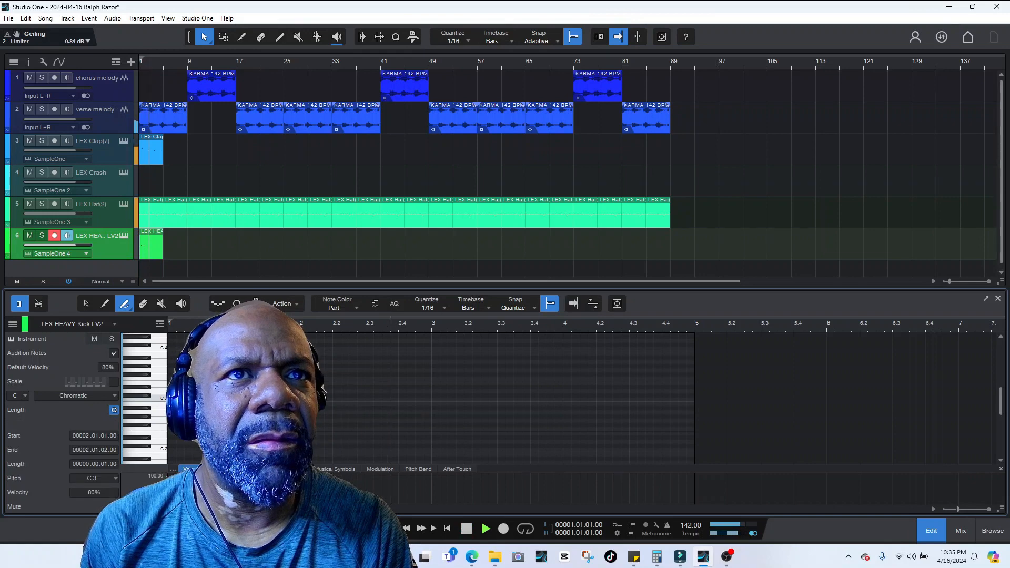
{"action": "key", "text": "space"}
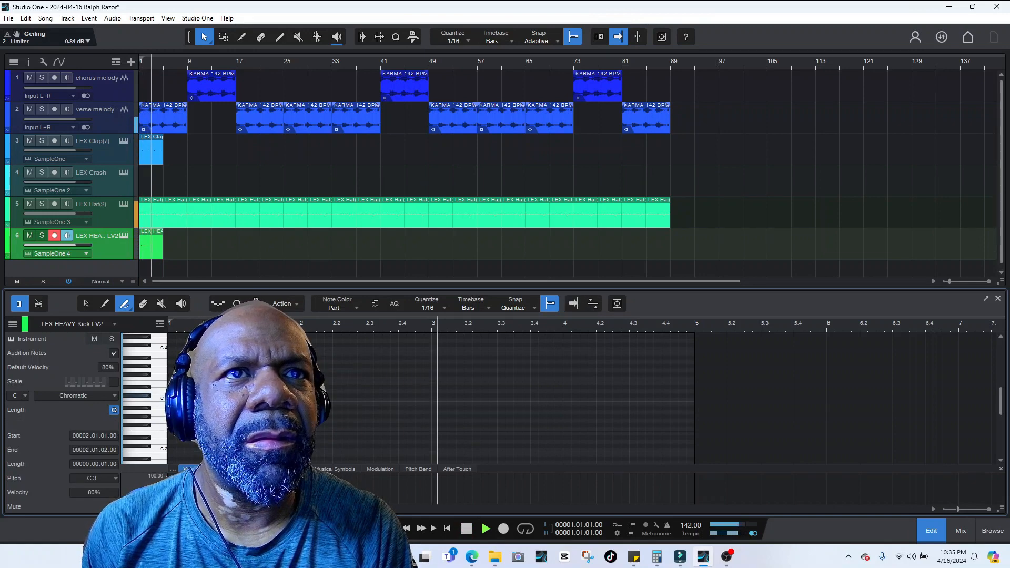
{"action": "key", "text": "space"}
- Draw C 3 kick notes in bar 2 at 2.2.1 and 2.3.3, checking their placement against the playback
{"action": "left_click", "coordinate": [320, 398]}
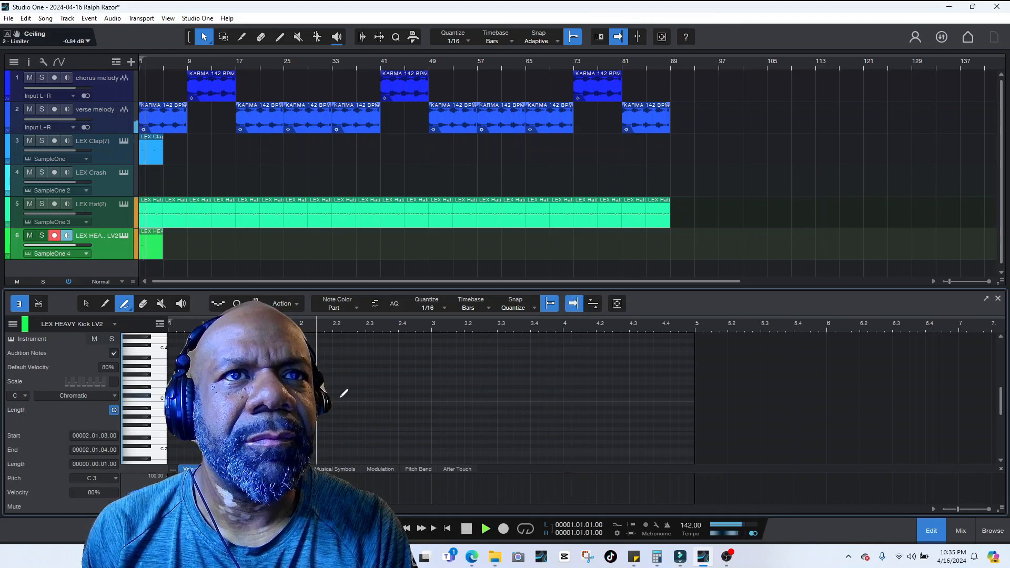
{"action": "key", "text": "space"}
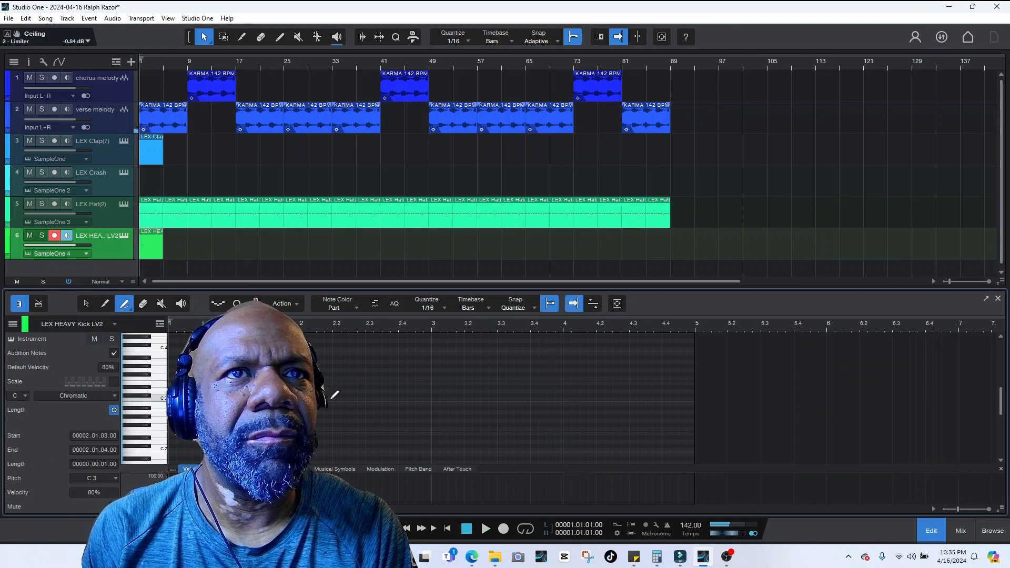
{"action": "left_click", "coordinate": [333, 400]}
{"action": "key", "text": "space"}
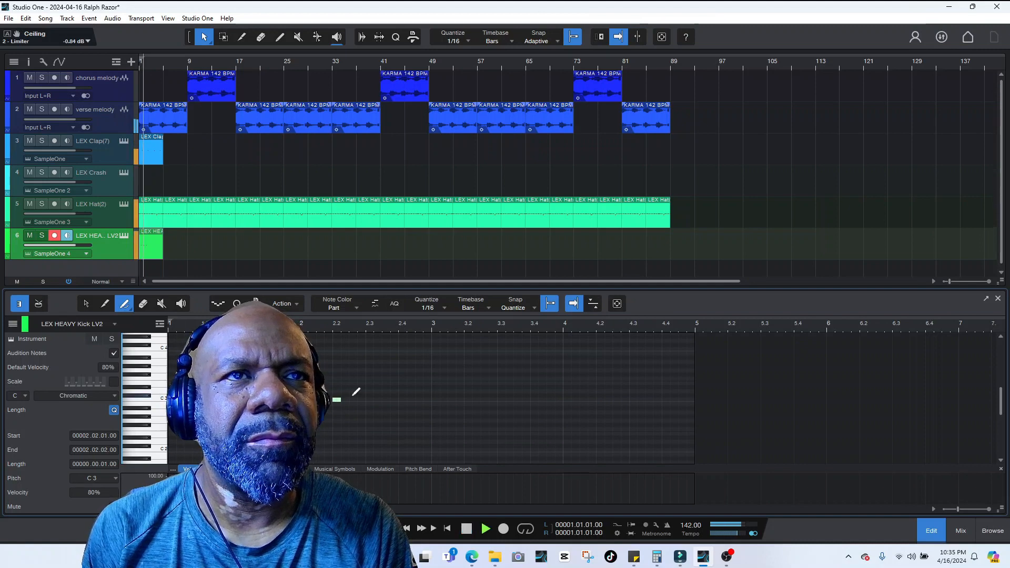
{"action": "key", "text": "space"}
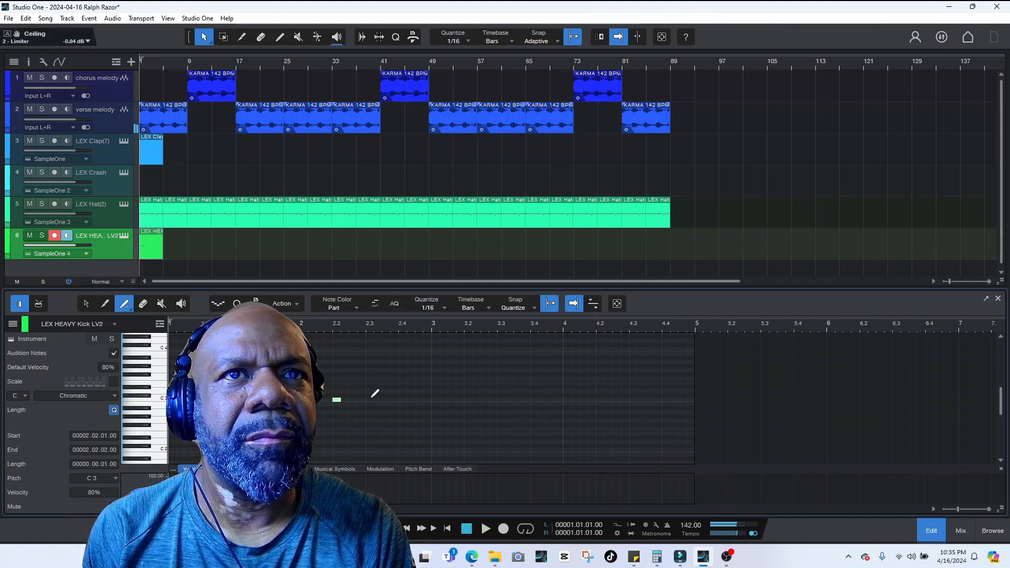
{"action": "key", "text": "space"}
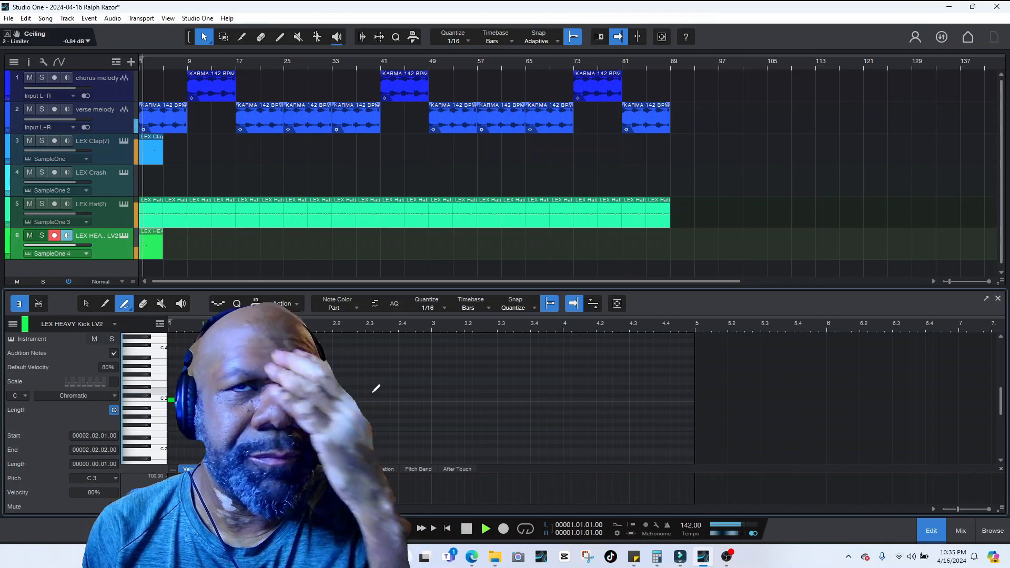
{"action": "key", "text": "space"}
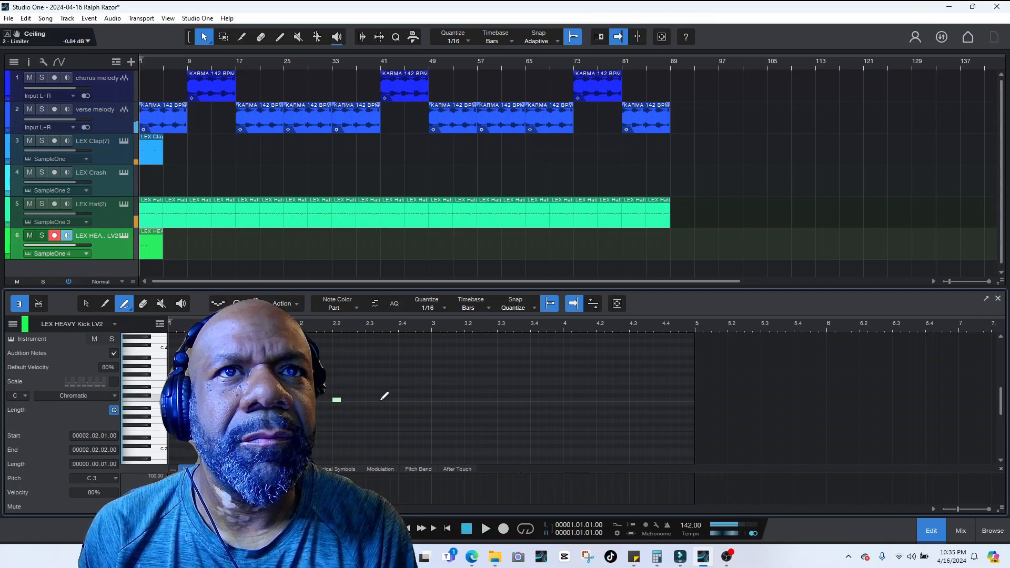
{"action": "left_click", "coordinate": [385, 399]}
{"action": "key", "text": "space"}
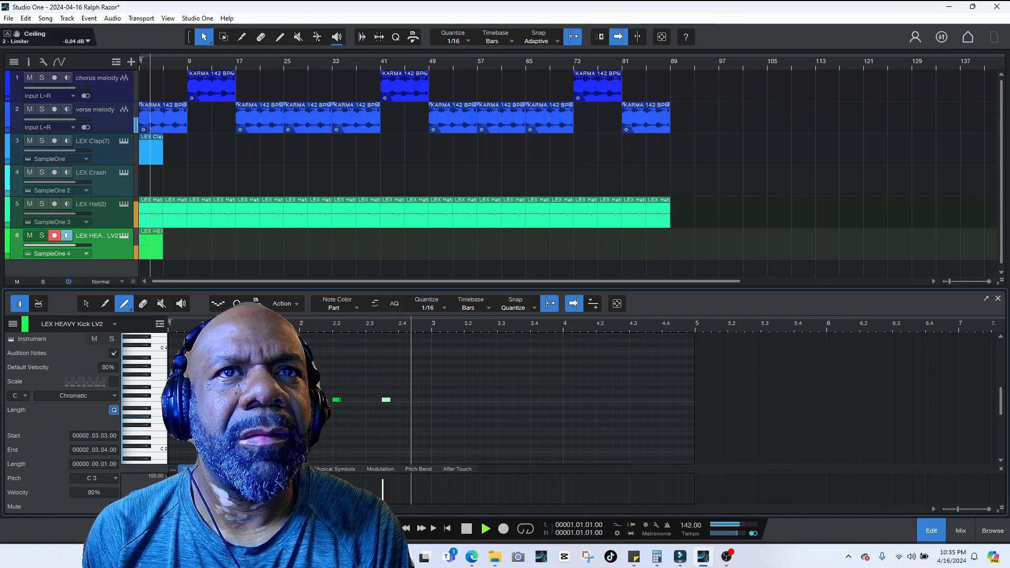
- Duplicate the two-bar kick pattern into bars 3 and 4 and play the result back
{"action": "key", "text": "space"}
{"action": "key", "text": "ctrl+a"}
{"action": "key", "text": "d"}
{"action": "key", "text": "space"}
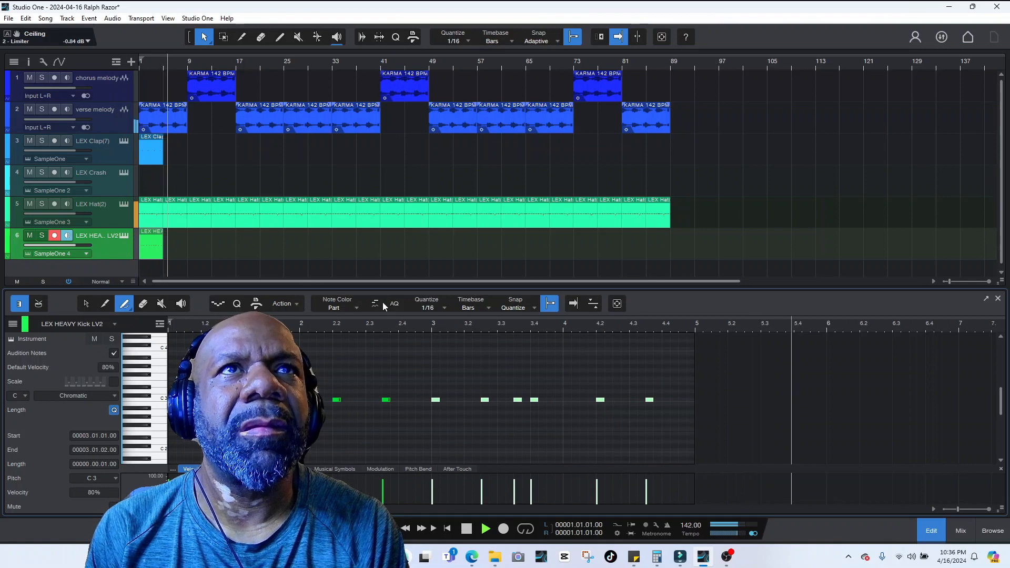
{"action": "key", "text": "space"}
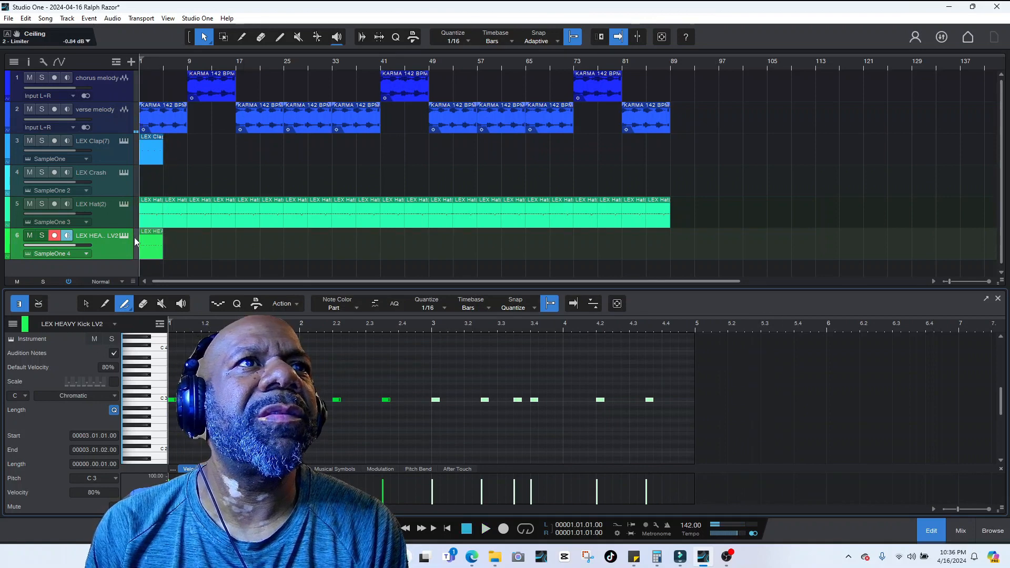
- Move the LEX HEAVY Kick LV2 track above LEX Clap(7) and the LEX Hat(2) track above LEX Crash
{"action": "left_click_drag", "start_coordinate": [115, 251], "coordinate": [112, 144]}
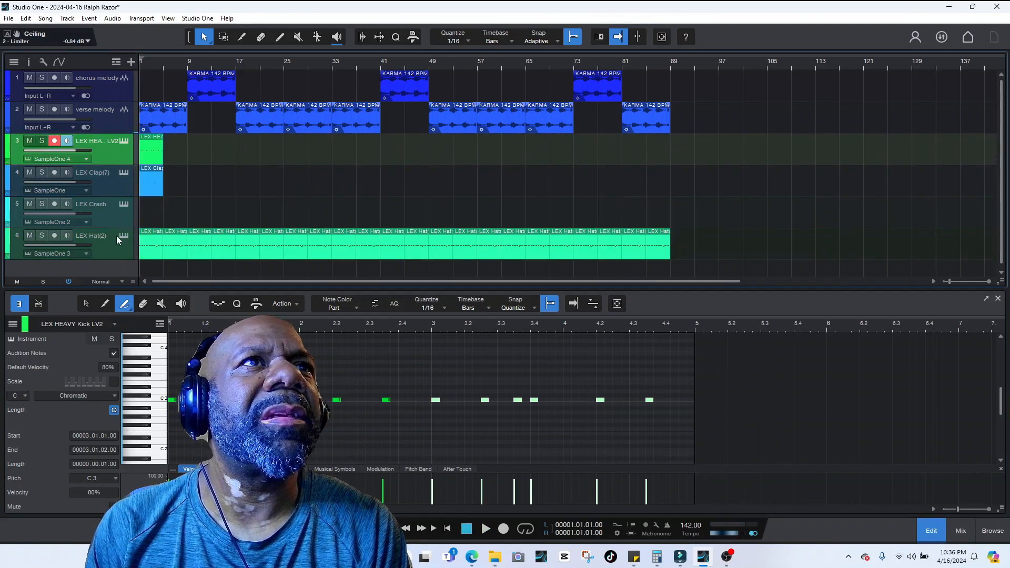
{"action": "left_click_drag", "start_coordinate": [116, 247], "coordinate": [119, 204]}
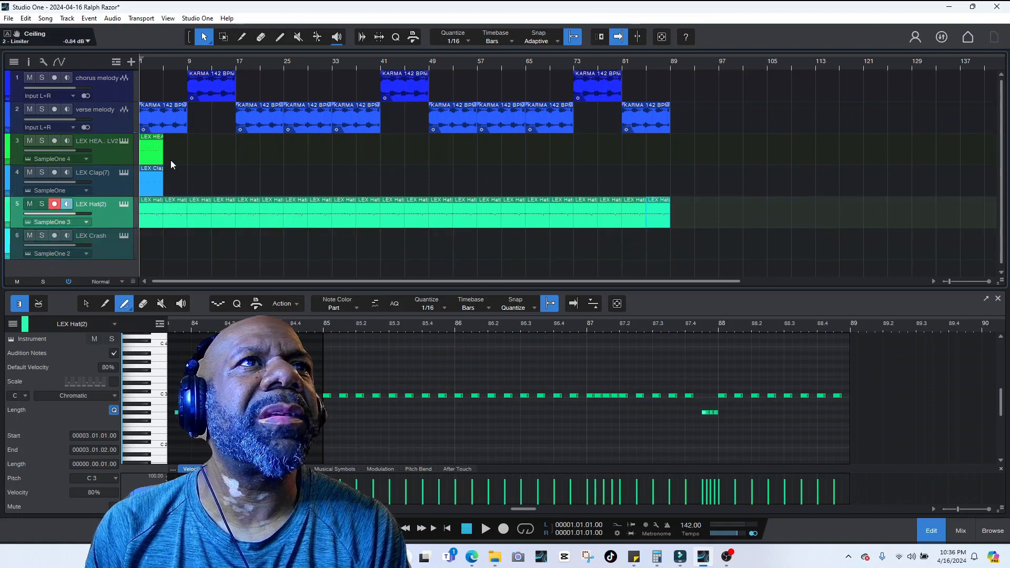
- Duplicate the four-bar kick and clap parts together end to end up to bar 89, removing any copy beyond it
{"action": "left_click_drag", "start_coordinate": [175, 148], "coordinate": [151, 187]}
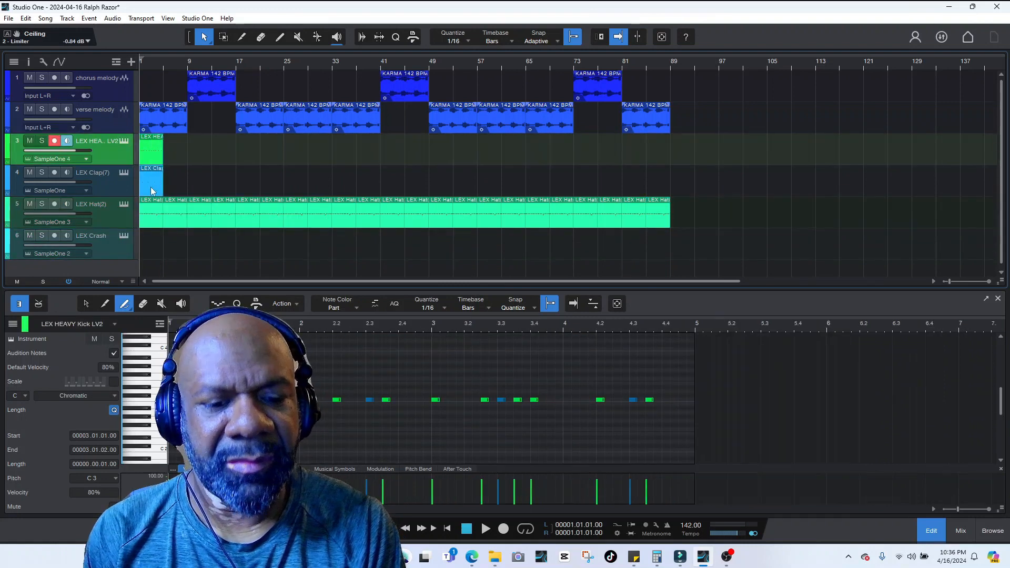
{"action": "key", "text": "d"}
{"action": "key", "text": "d"}
{"action": "key", "text": "d"}
{"action": "key", "text": "d"}
{"action": "key", "text": "d"}
{"action": "key", "text": "d"}
{"action": "key", "text": "d"}
{"action": "key", "text": "d"}
{"action": "key", "text": "d"}
{"action": "key", "text": "d"}
{"action": "key", "text": "d"}
{"action": "key", "text": "d"}
{"action": "key", "text": "d"}
{"action": "key", "text": "d"}
{"action": "key", "text": "d"}
{"action": "key", "text": "d"}
{"action": "key", "text": "d"}
{"action": "key", "text": "d"}
{"action": "key", "text": "d"}
{"action": "key", "text": "d"}
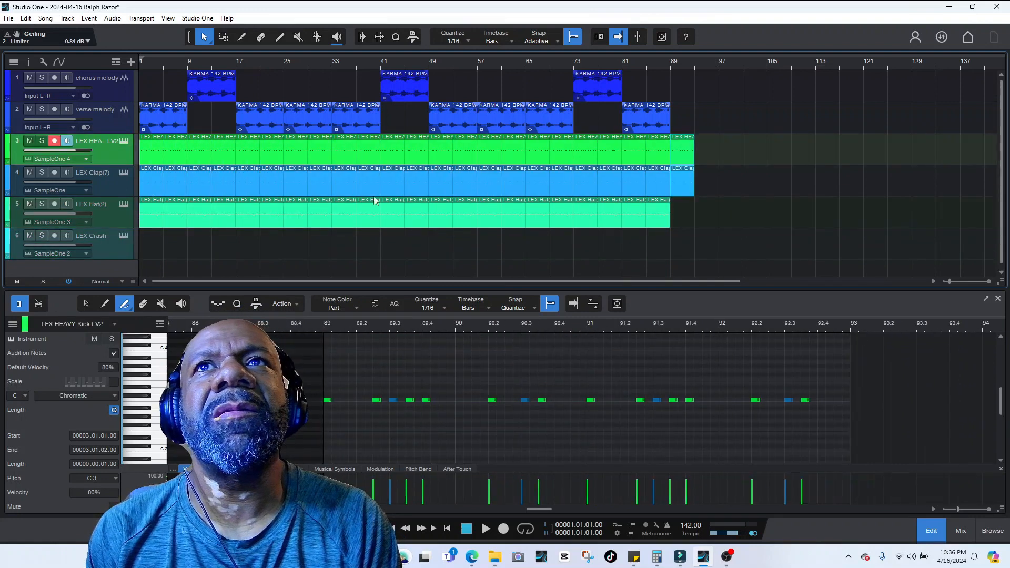
{"action": "key", "text": "ctrl+z"}
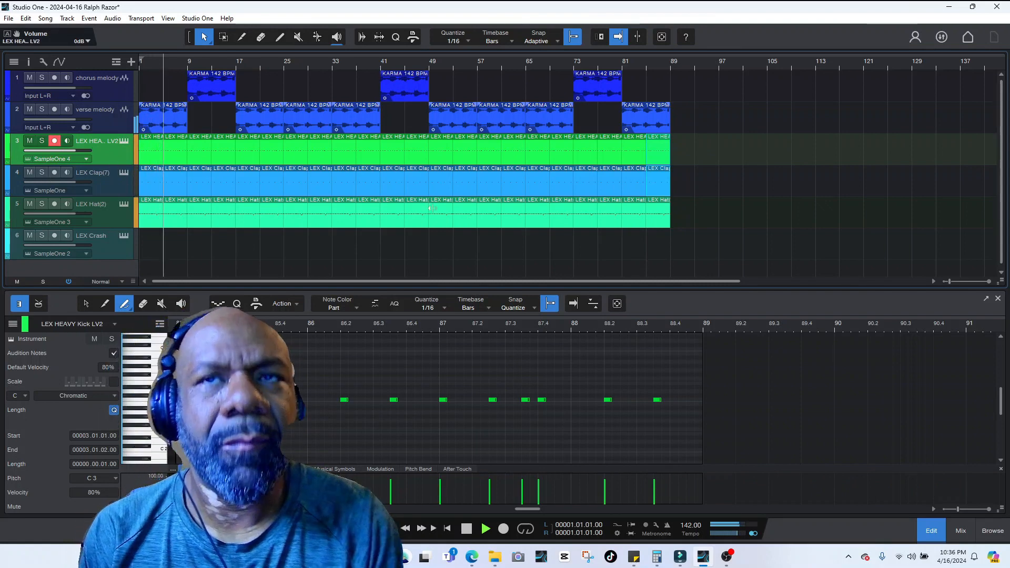
- Preview 808 Day - Track 10.wav from the 808_Day_2023 folder and load it into a new SampleOne track
{"action": "key", "text": "F5"}
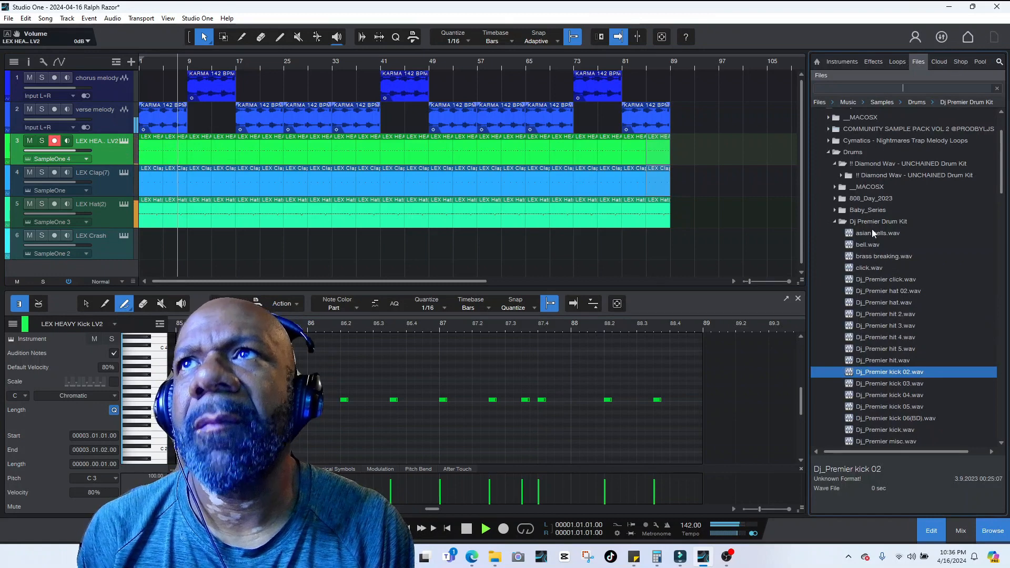
{"action": "double_click", "coordinate": [876, 199]}
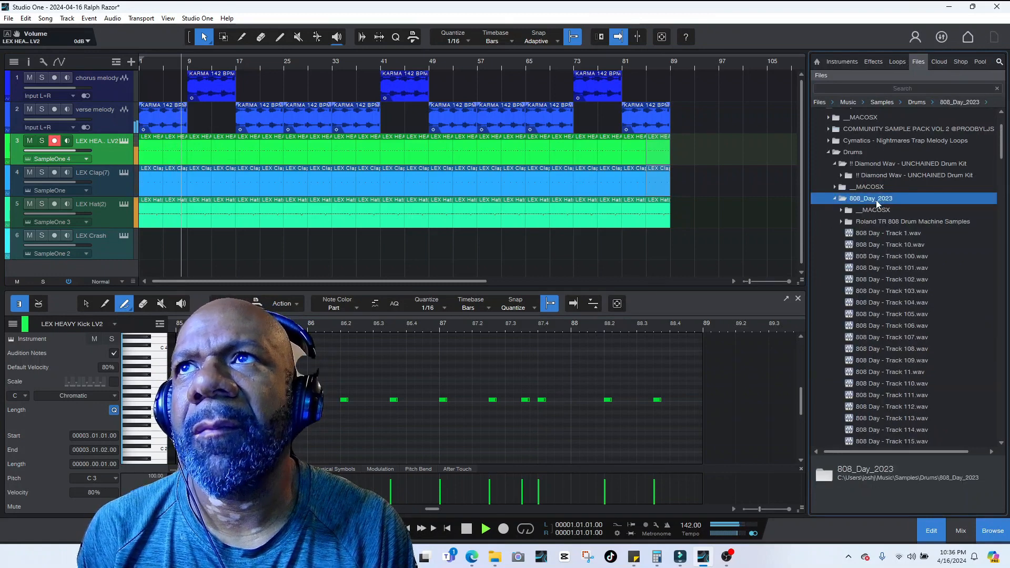
{"action": "left_click", "coordinate": [874, 243]}
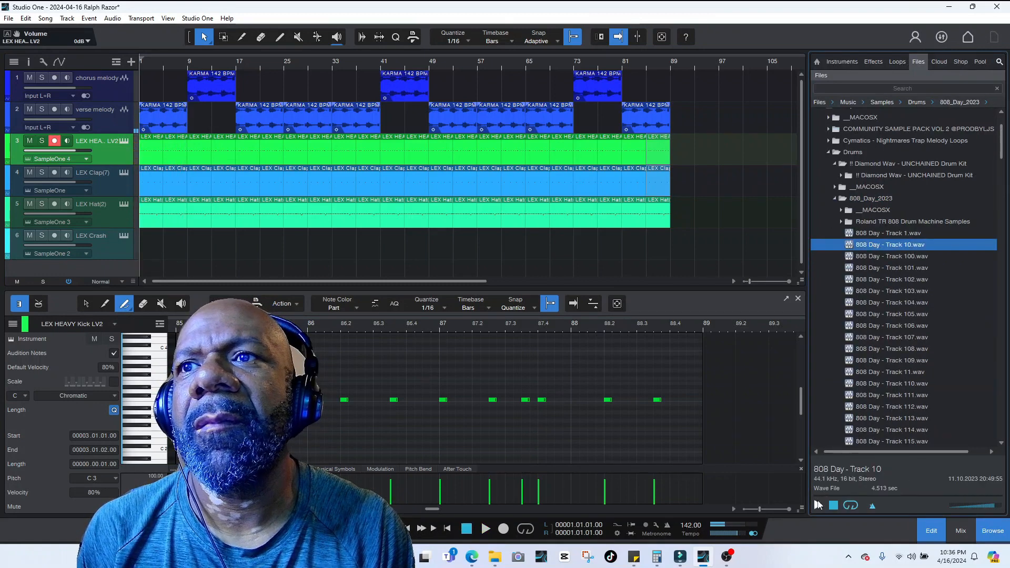
{"action": "left_click", "coordinate": [819, 505]}
{"action": "right_click", "coordinate": [895, 248]}
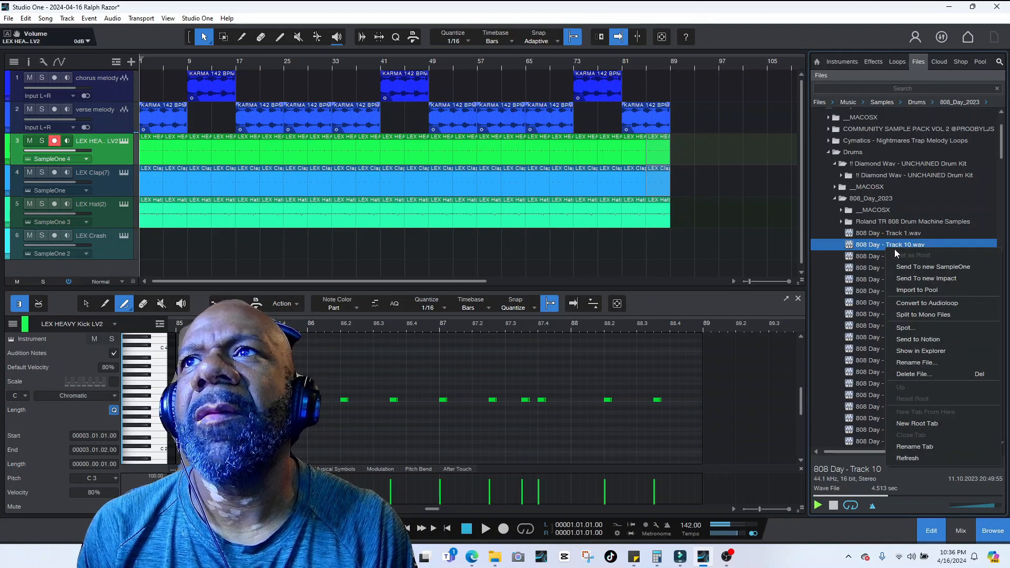
{"action": "left_click", "coordinate": [916, 267]}
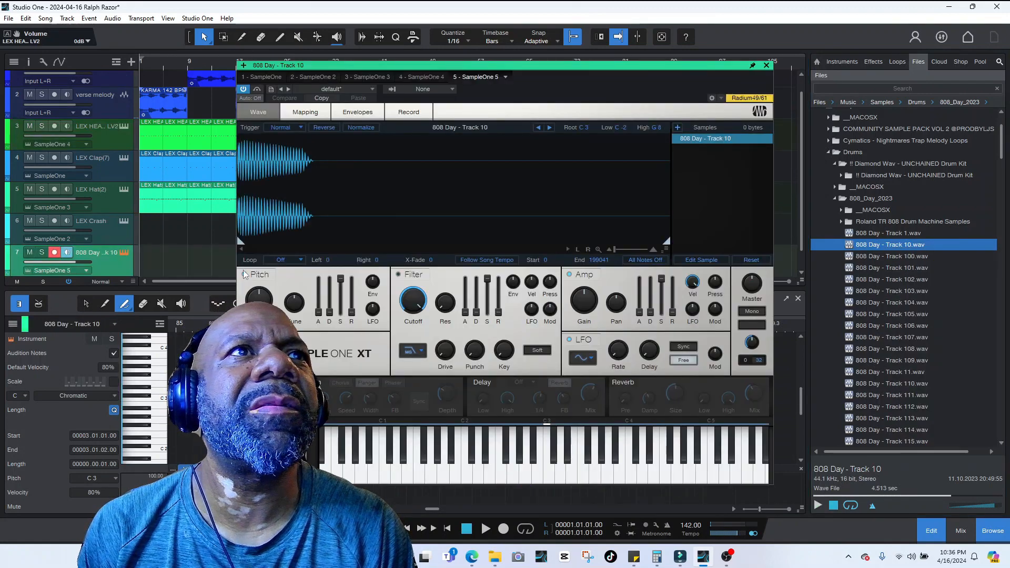
{"action": "left_click", "coordinate": [765, 66]}
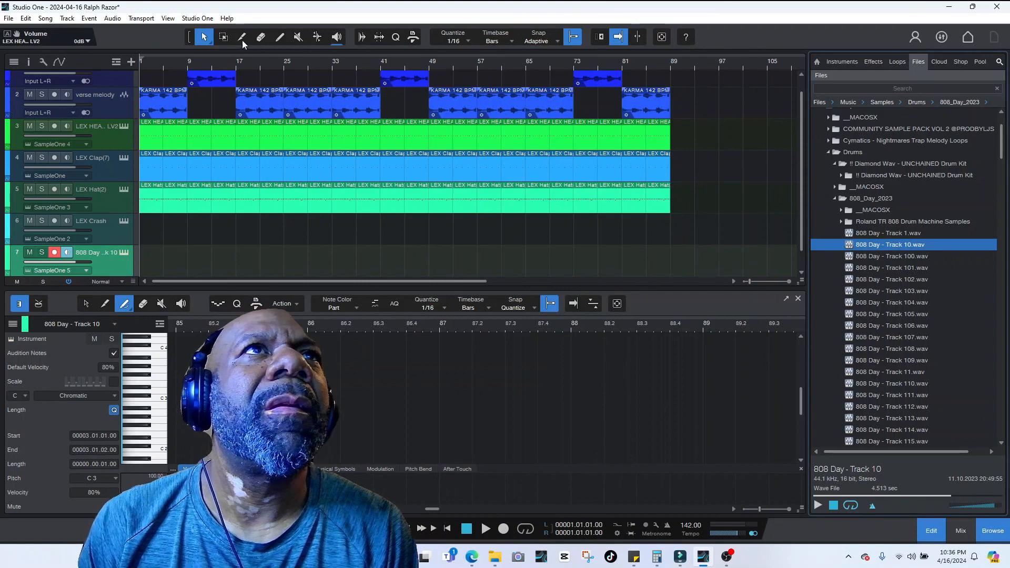
- Draw an empty four-bar part from bar 1 on the 808 Day - Track 10 track and show it in the note editor
{"action": "left_click", "coordinate": [280, 37]}
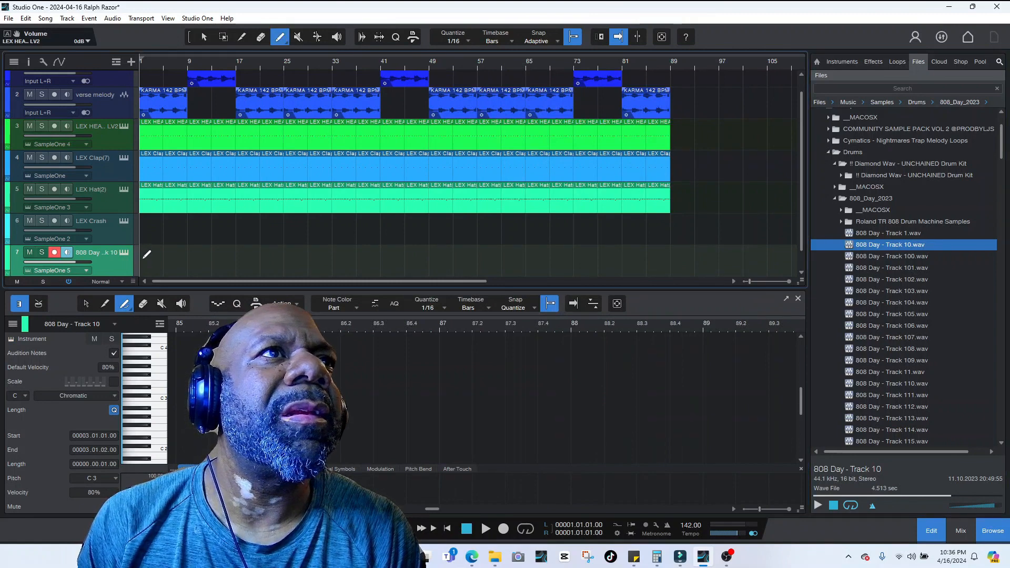
{"action": "left_click_drag", "start_coordinate": [145, 255], "coordinate": [168, 256]}
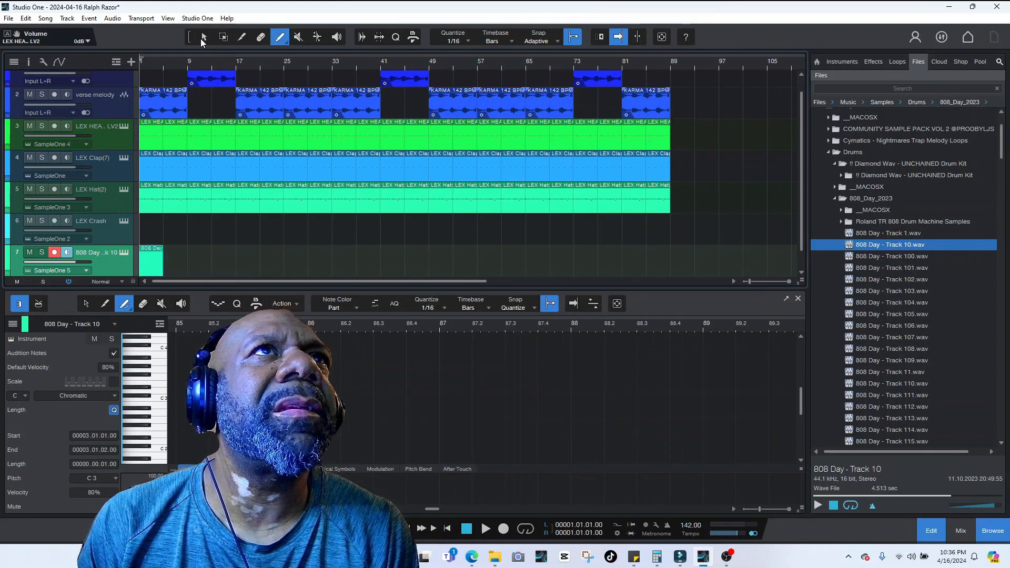
{"action": "left_click", "coordinate": [203, 40]}
{"action": "double_click", "coordinate": [156, 272]}
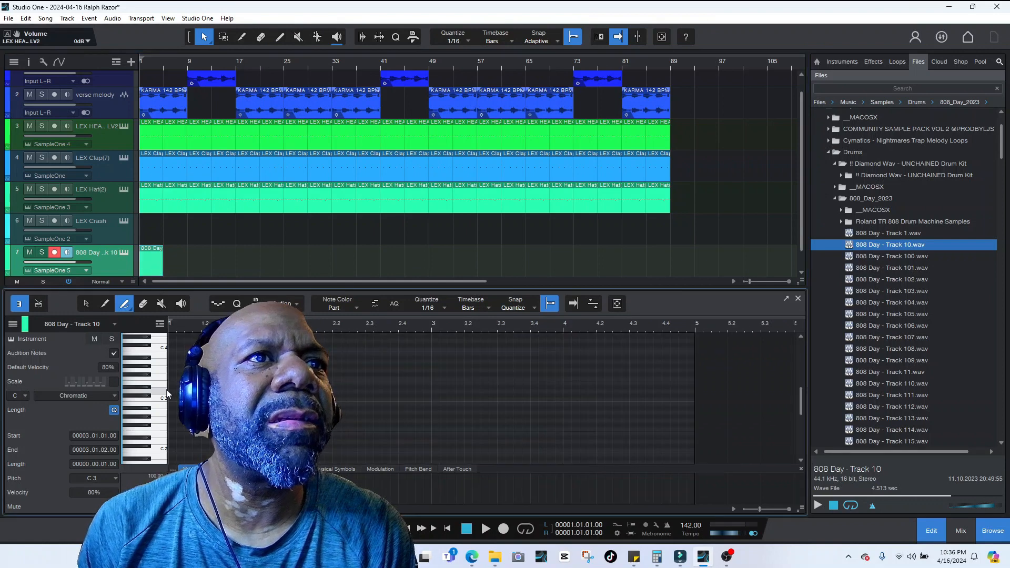
- Draw a C 3 808 note from 1.1.1 to 1.2.3 while playing the beat
{"action": "key", "text": "space"}
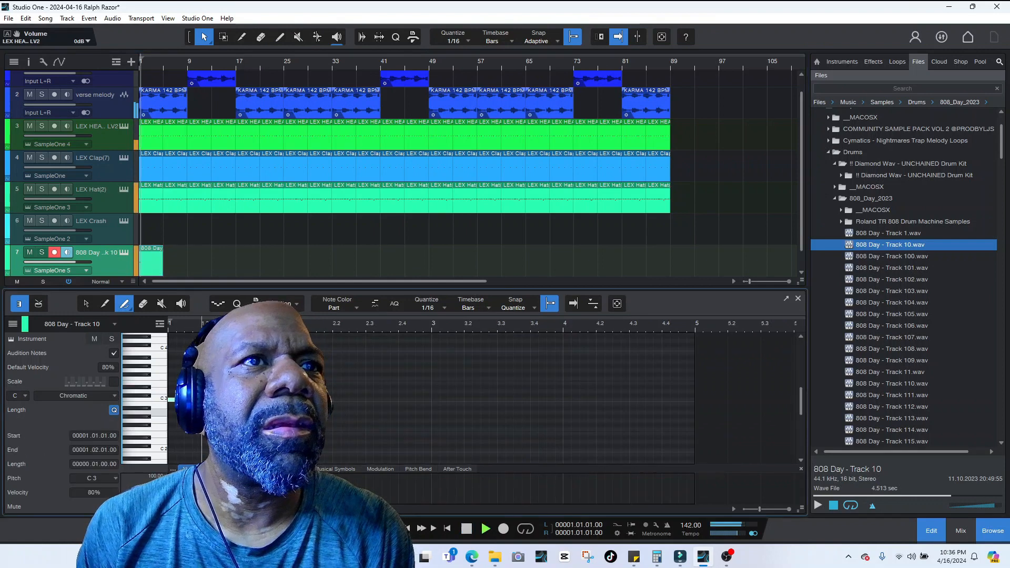
{"action": "left_click_drag", "start_coordinate": [203, 400], "coordinate": [244, 400]}
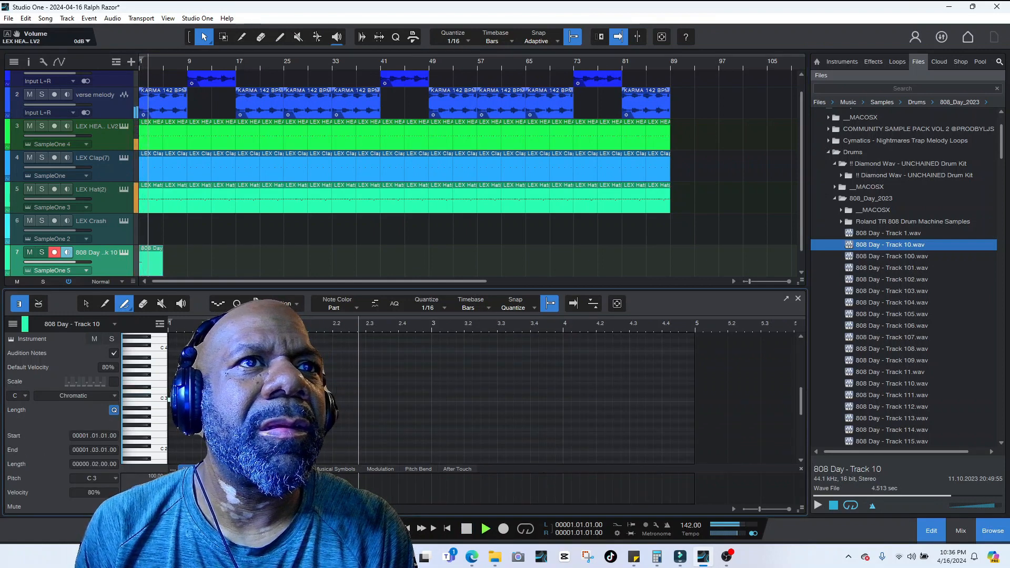
{"action": "key", "text": "space"}
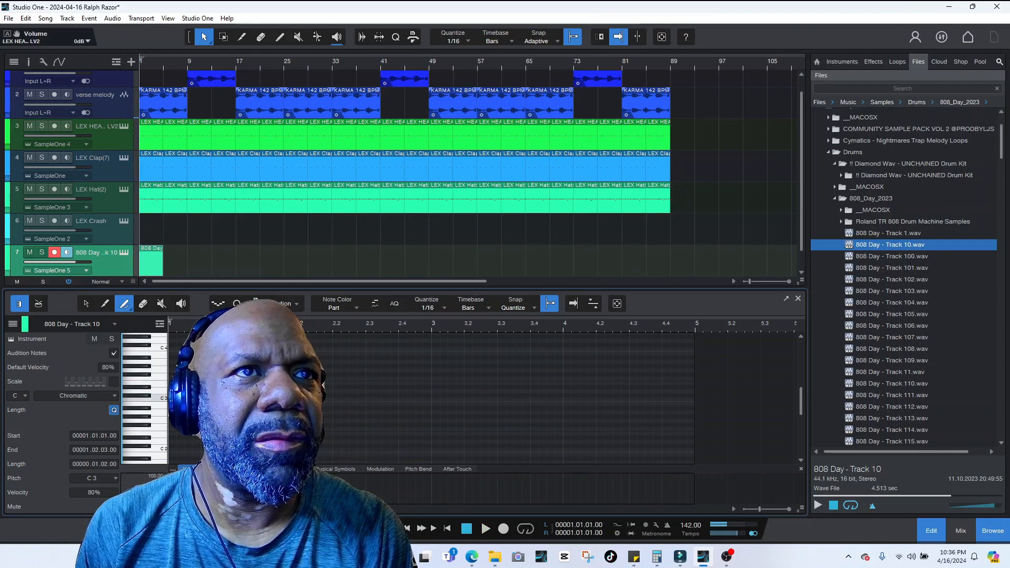
{"action": "key", "text": "d"}
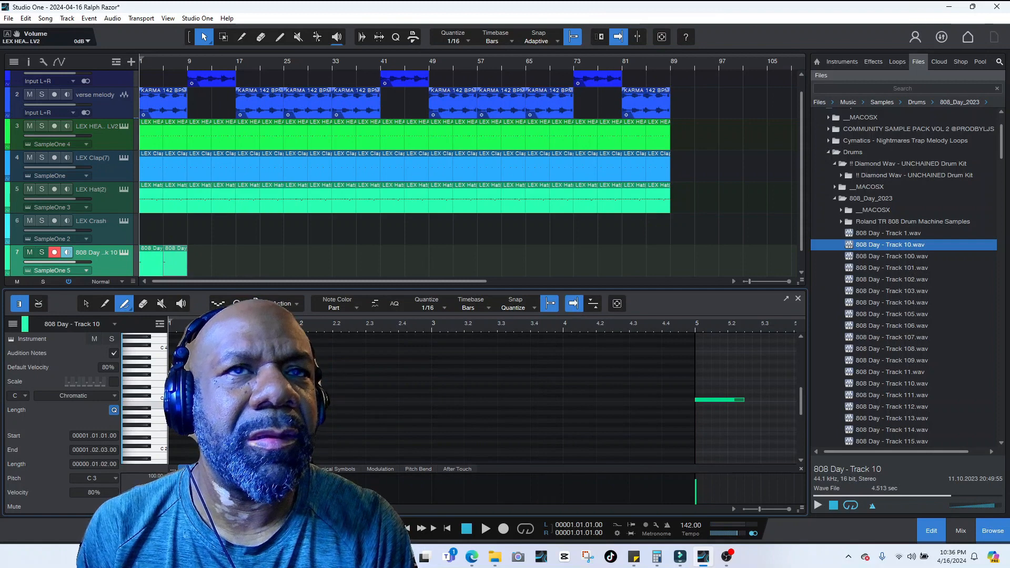
{"action": "key", "text": "ctrl+z"}
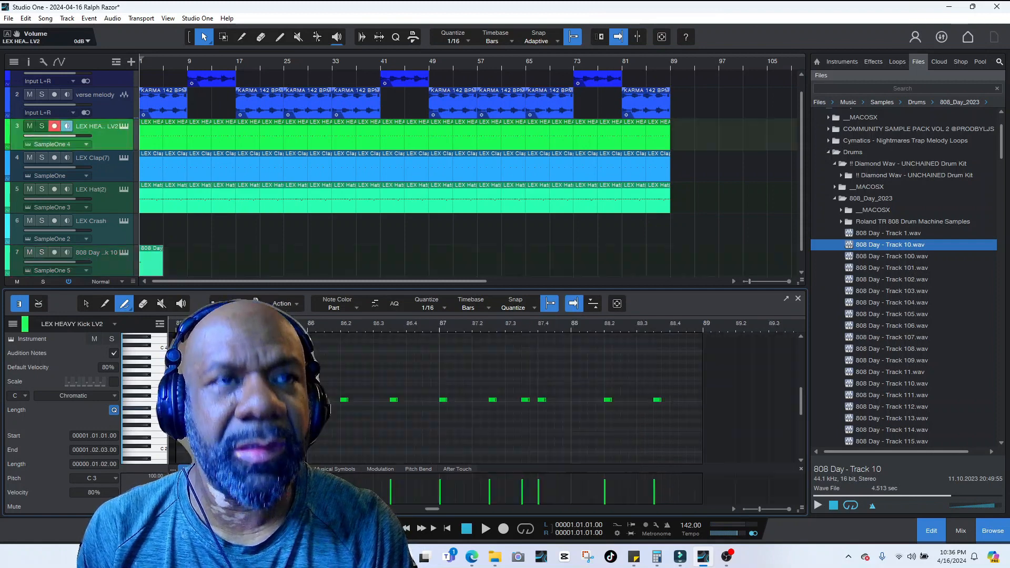
{"action": "left_click", "coordinate": [160, 252]}
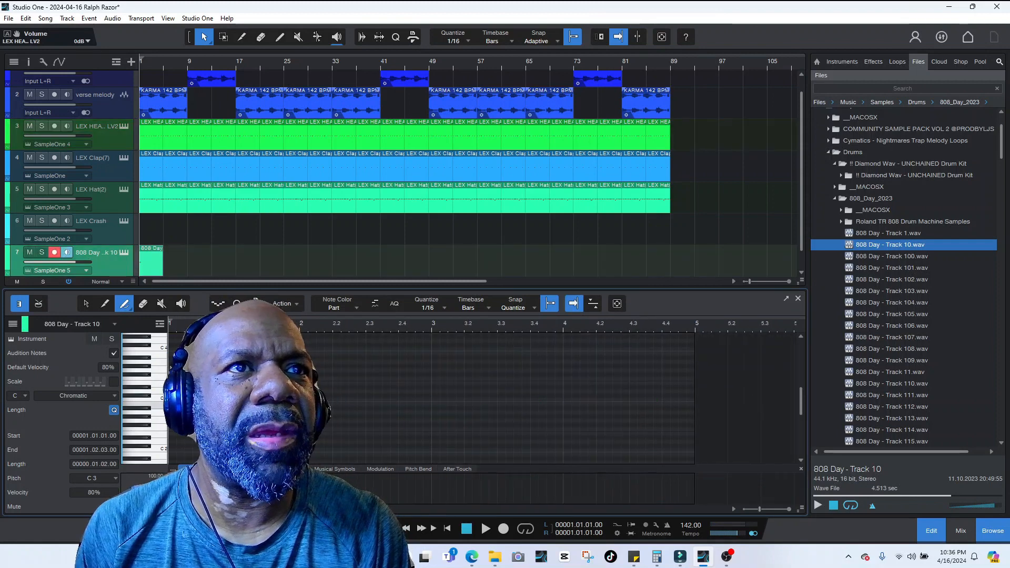
{"action": "key", "text": "d"}
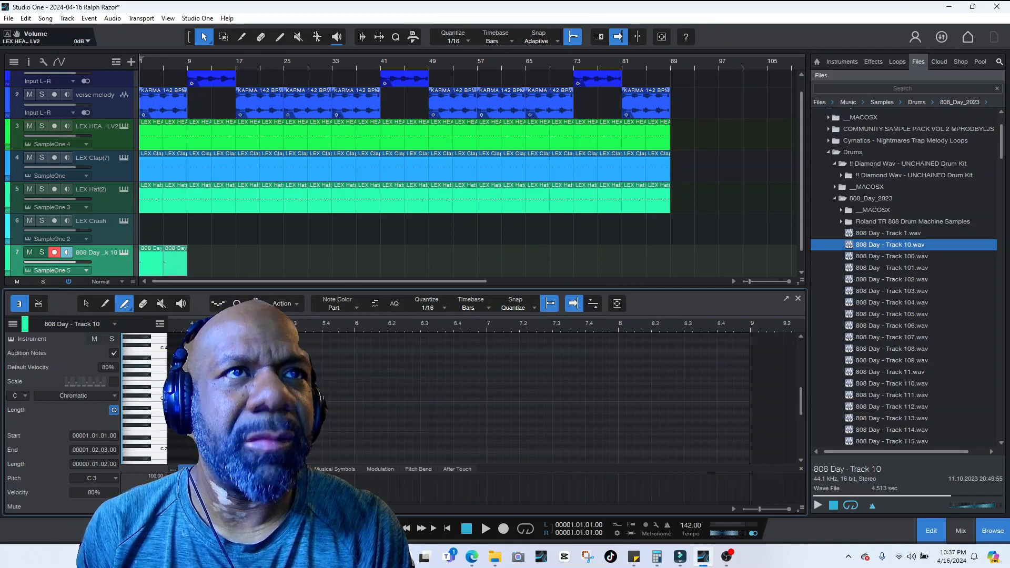
{"action": "key", "text": "ctrl+z"}
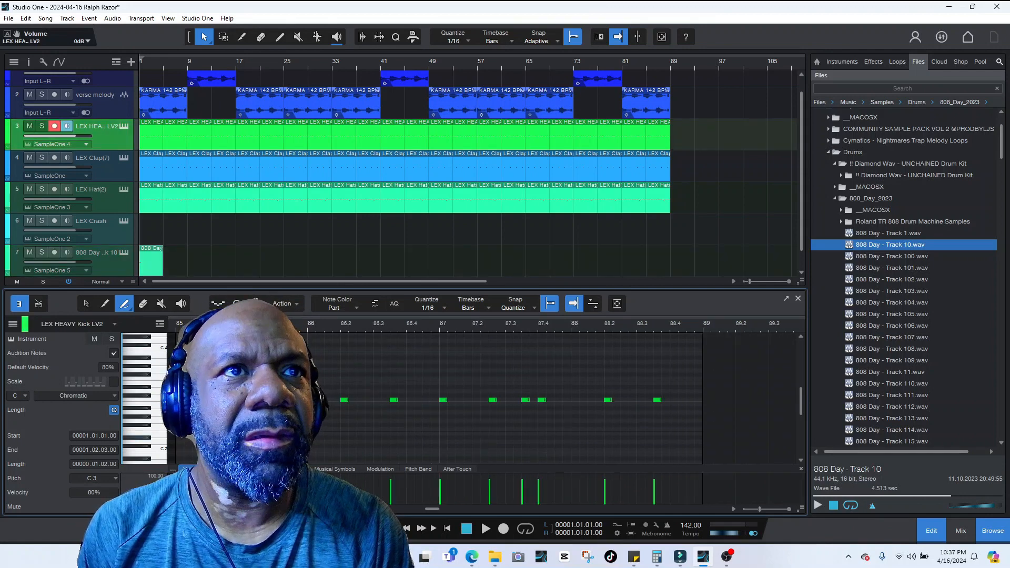
{"action": "left_click", "coordinate": [147, 270]}
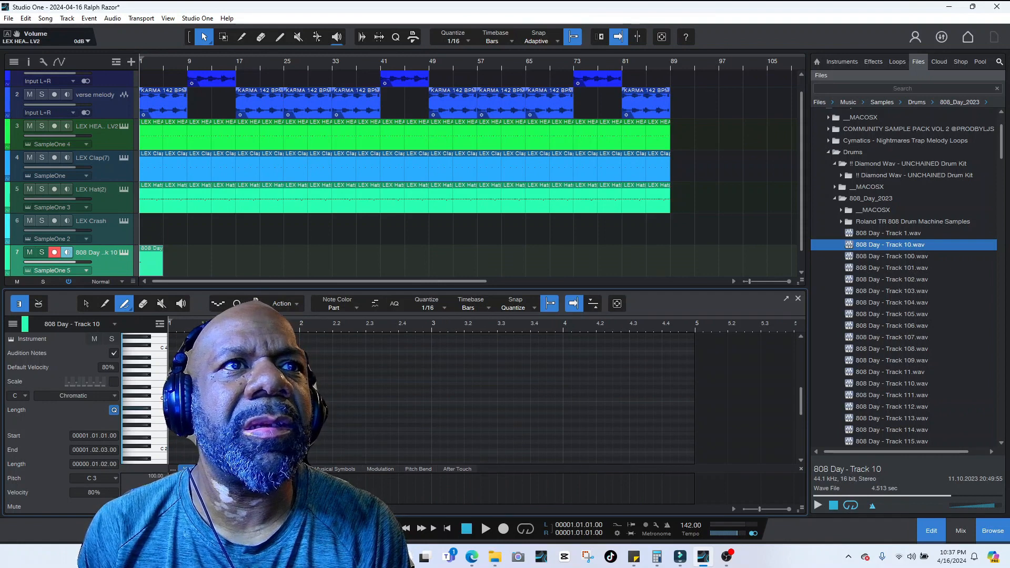
- Add a second C 3 note from 1.2.3 to 1.4.1 in the 808 part, checking it against the beat
{"action": "key", "text": "space"}
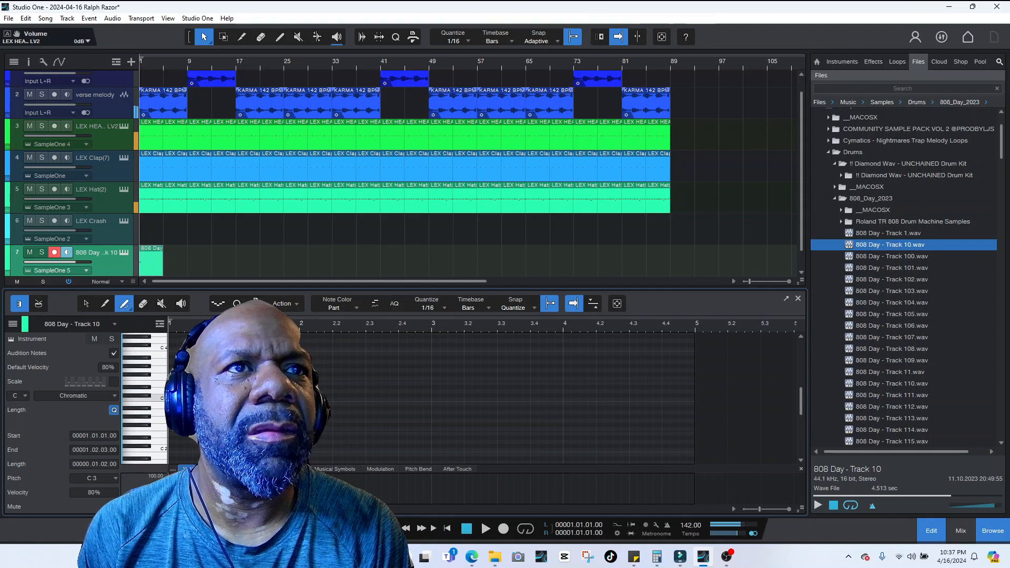
{"action": "left_click", "coordinate": [87, 305]}
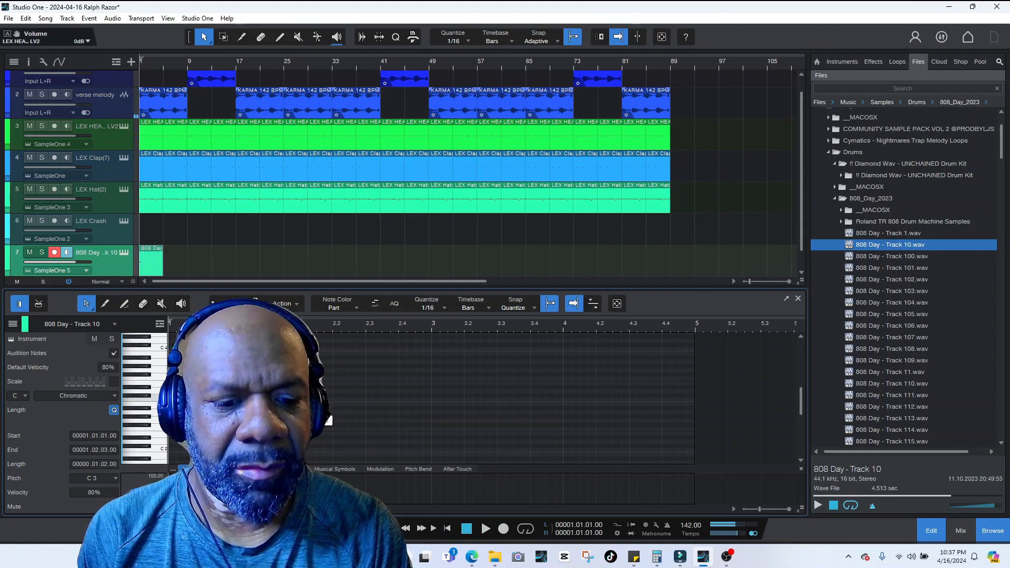
{"action": "key", "text": "space"}
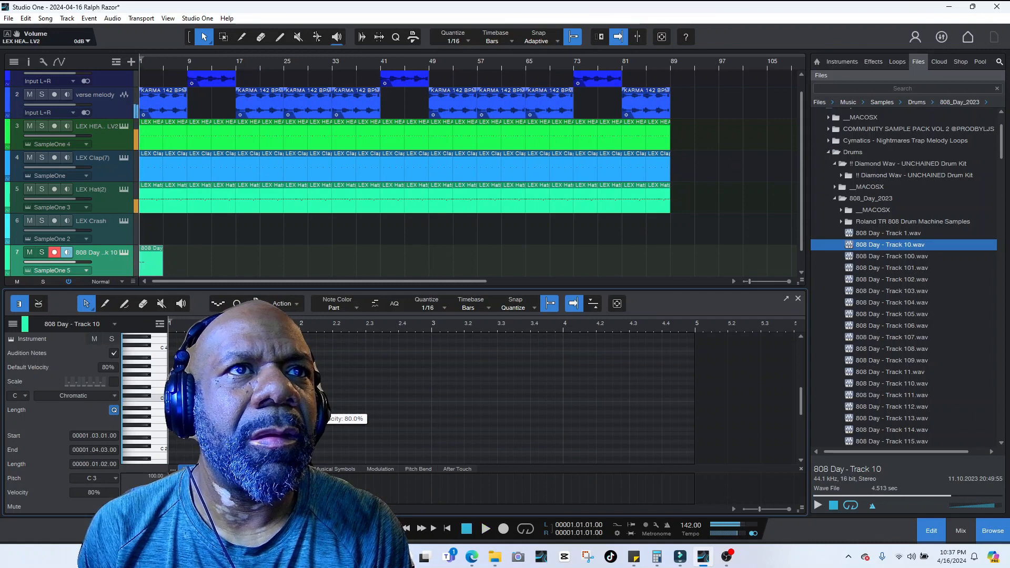
{"action": "key", "text": "space"}
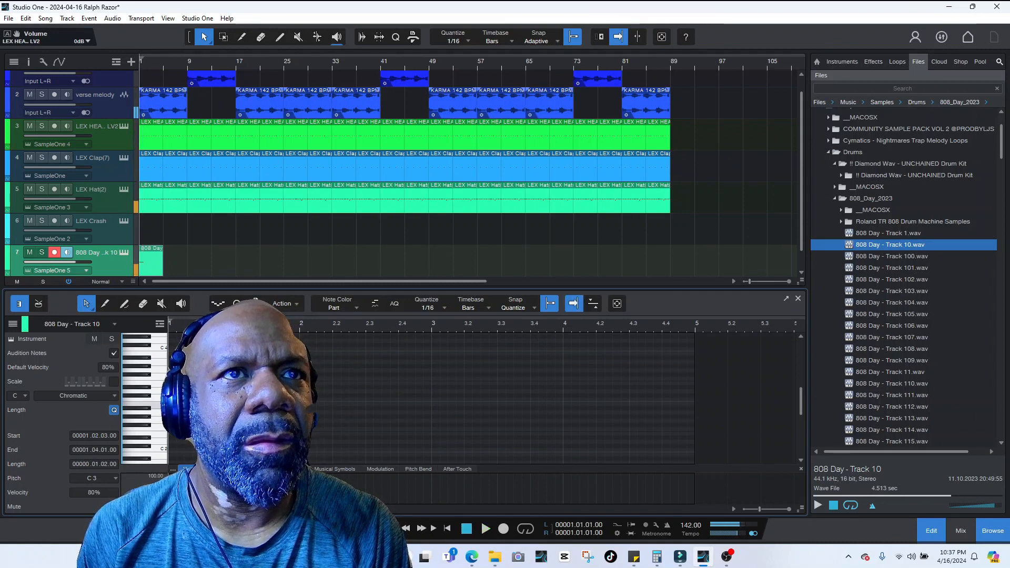
{"action": "key", "text": "space"}
- Add a third C 3 note at 1.4.1, ending at 2.1.3, and play the beat to check it
{"action": "double_click", "coordinate": [288, 400]}
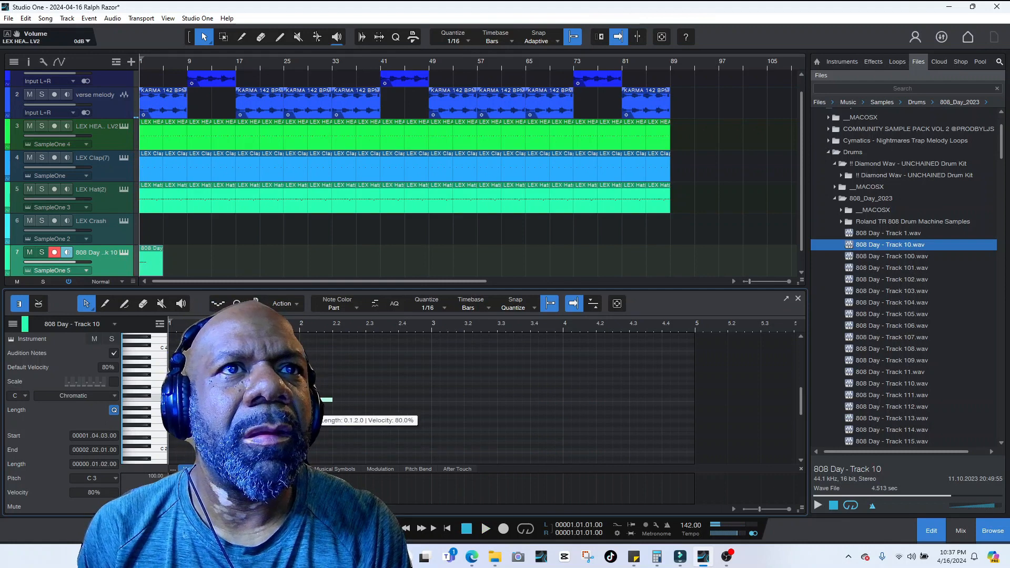
{"action": "left_click_drag", "start_coordinate": [299, 400], "coordinate": [282, 400]}
{"action": "key", "text": "space"}
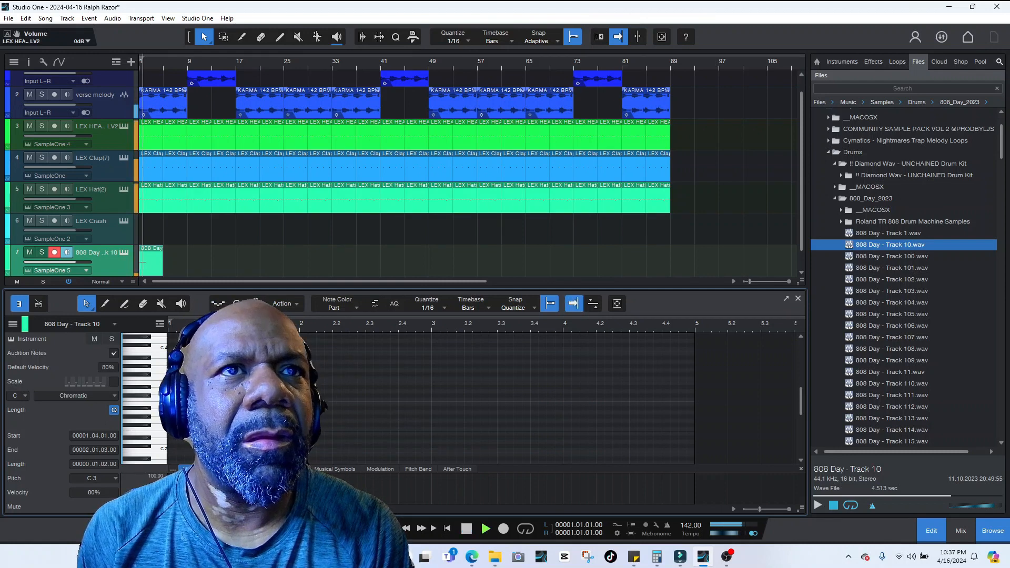
{"action": "key", "text": "space"}
- Place a fourth C 3 note from 2.2.1 to 2.3.3 in the 808 part and play the beat
{"action": "left_click_drag", "start_coordinate": [285, 401], "coordinate": [341, 400]}
{"action": "key", "text": "f"}
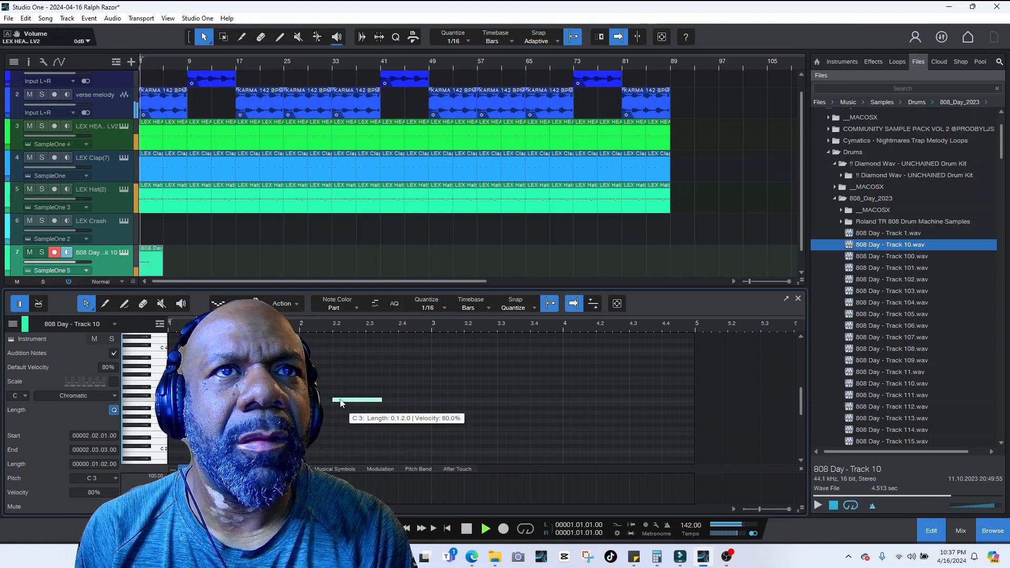
{"action": "key", "text": "space"}
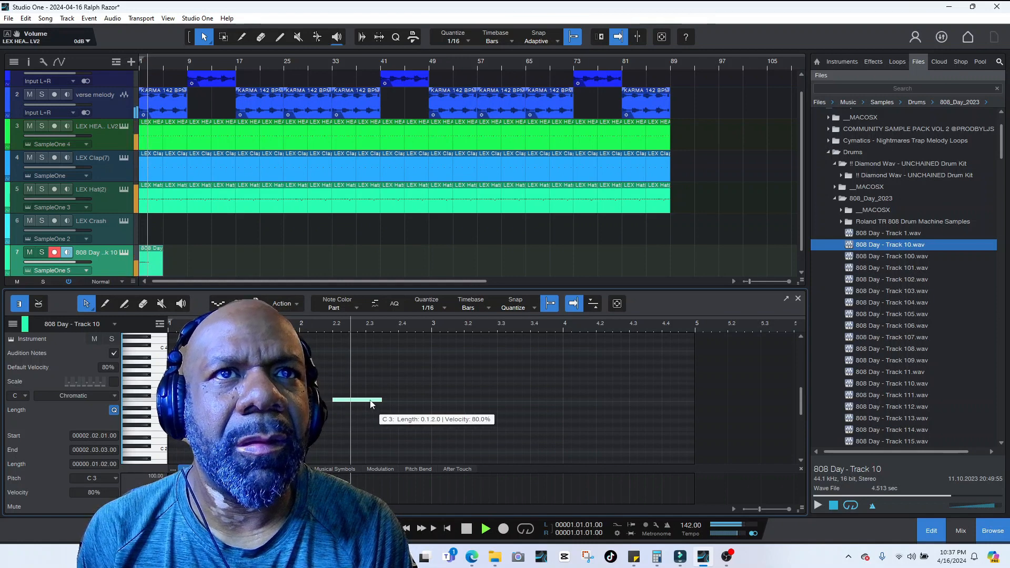
{"action": "key", "text": "space"}
- Lengthen the third C 3 note to end at 2.2.1 and shorten the fourth to end at 2.3.1
{"action": "left_click_drag", "start_coordinate": [317, 399], "coordinate": [336, 395]}
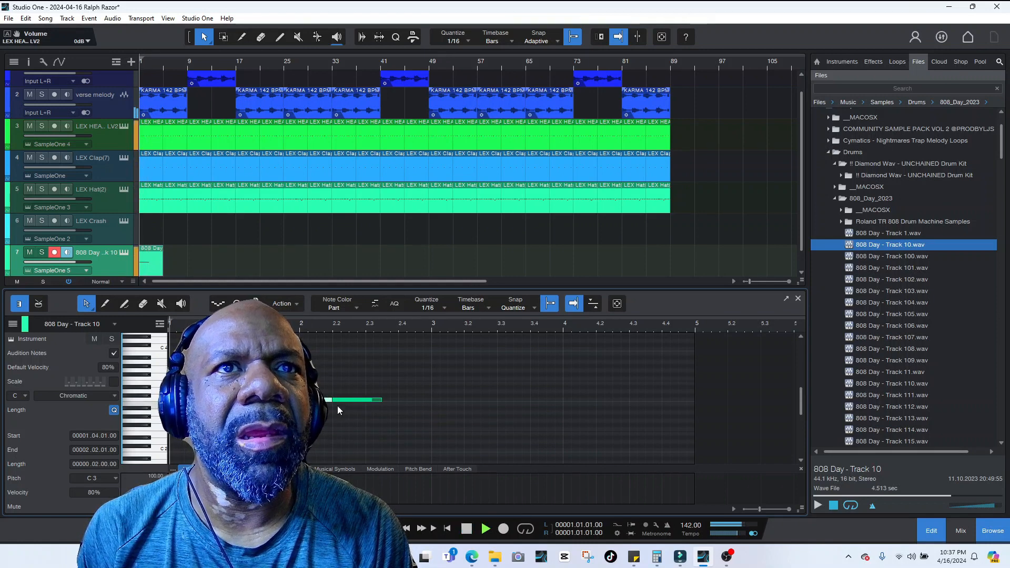
{"action": "key", "text": "space"}
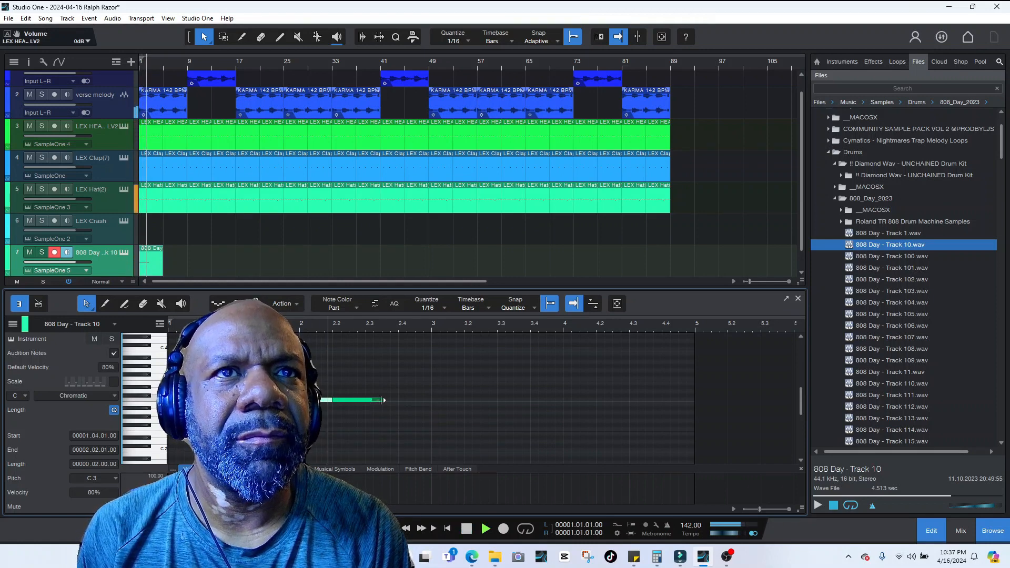
{"action": "left_click_drag", "start_coordinate": [384, 400], "coordinate": [367, 400]}
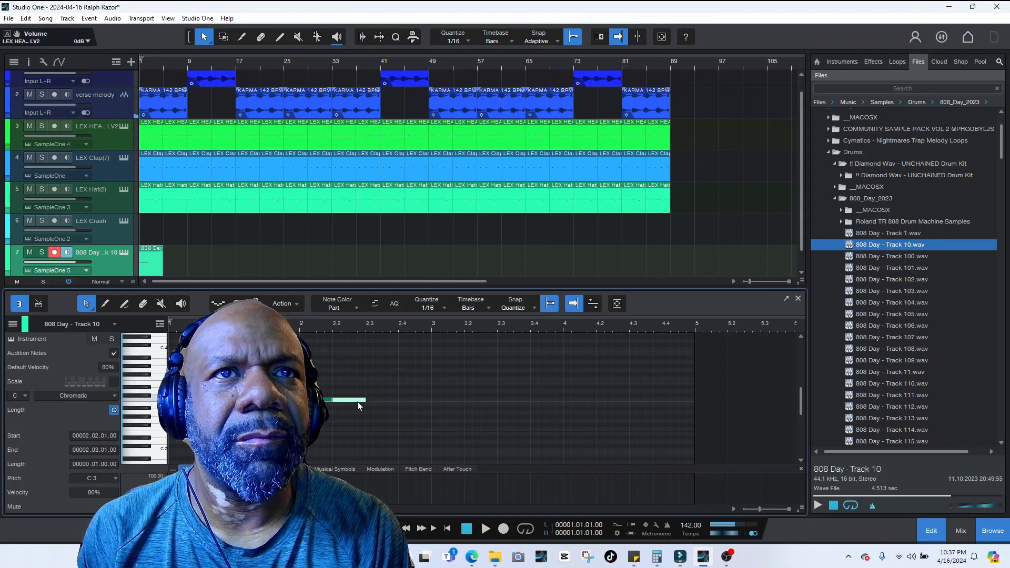
- Duplicate the last 808 note, lower the copy two semitones to A# 2 and extend it to 3.1.1
{"action": "key", "text": "d"}
{"action": "key", "text": "Down"}
{"action": "key", "text": "Down"}
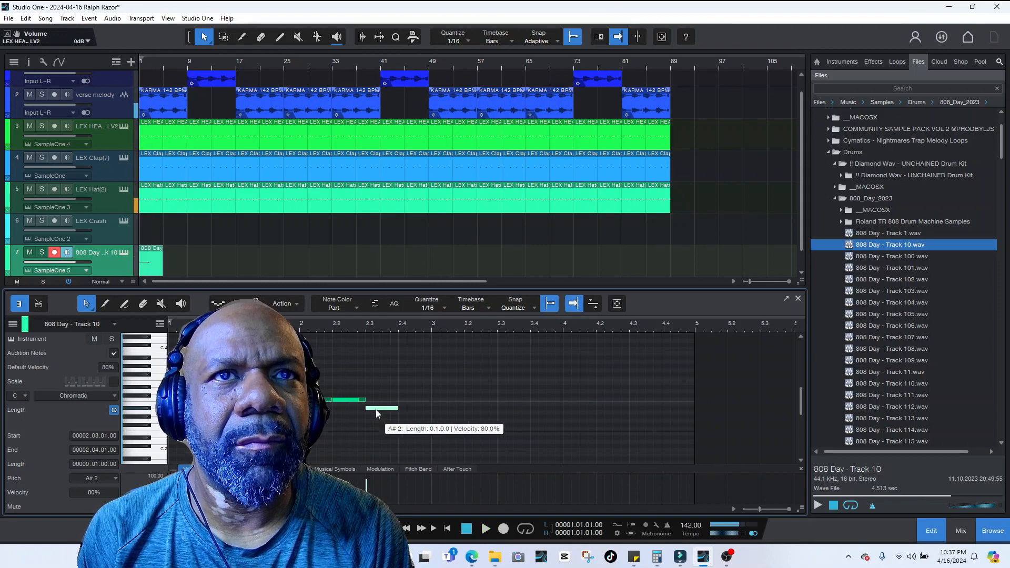
{"action": "left_click_drag", "start_coordinate": [397, 409], "coordinate": [434, 408]}
{"action": "key", "text": "space"}
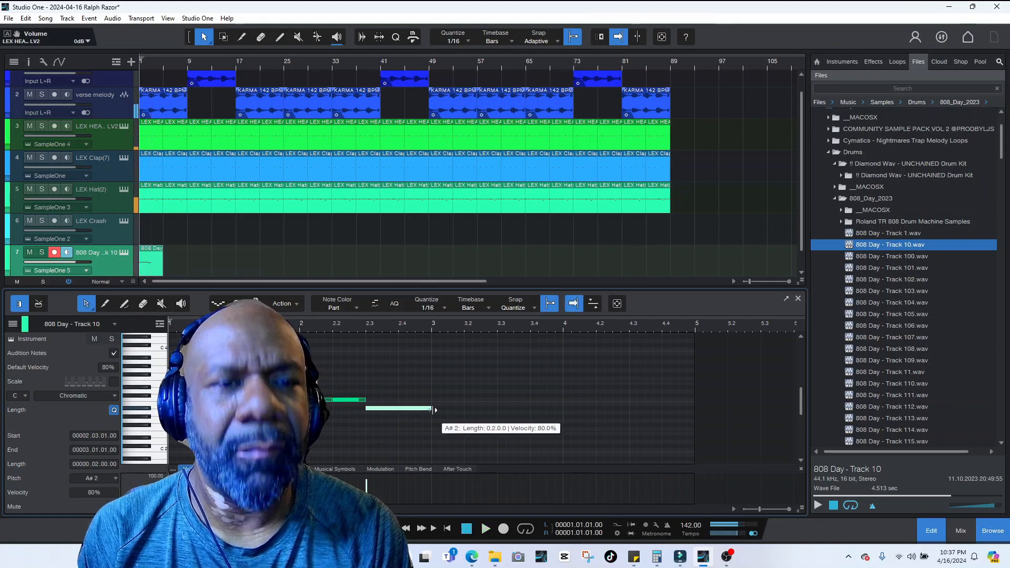
- Duplicate the whole two-bar 808 note pattern into bars 3 and 4 and play the beat
{"action": "key", "text": "ctrl+a"}
{"action": "key", "text": "d"}
{"action": "key", "text": "space"}
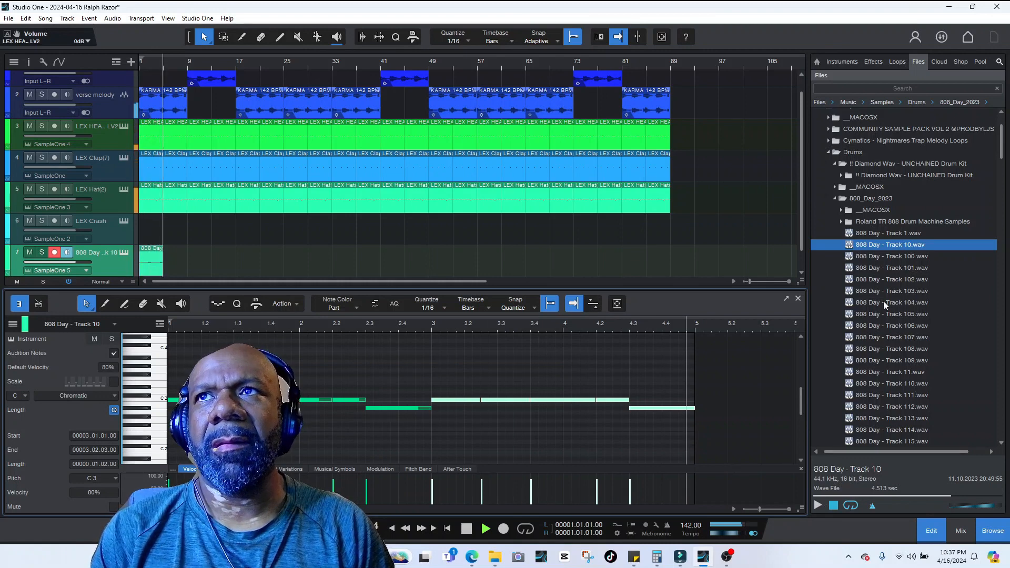
- Move the four-bar 808 part to bar 9 and duplicate it once up to bar 17
{"action": "scroll", "coordinate": [898, 288], "scroll_direction": "down", "scroll_amount": 2}
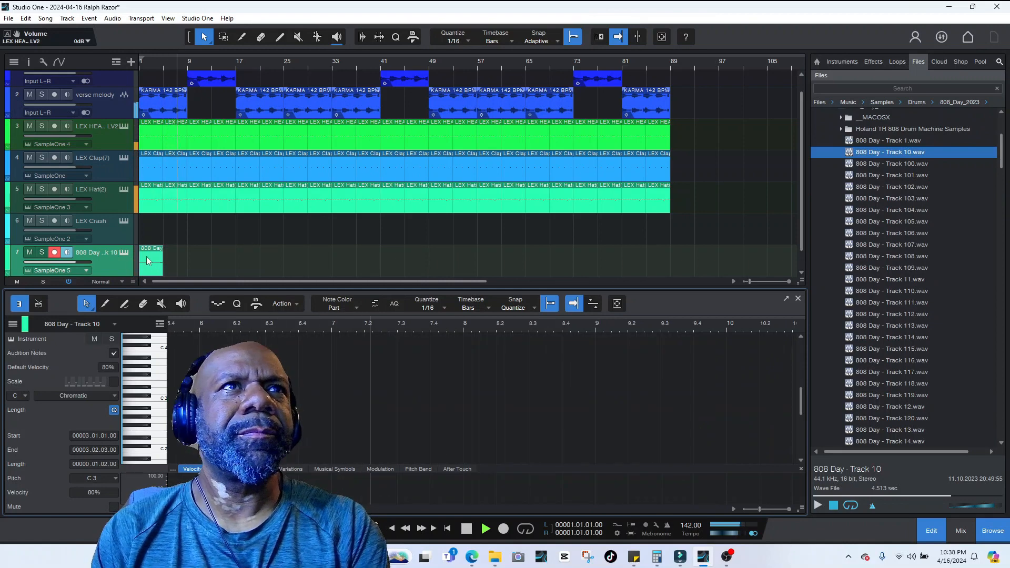
{"action": "left_click_drag", "start_coordinate": [147, 256], "coordinate": [196, 258]}
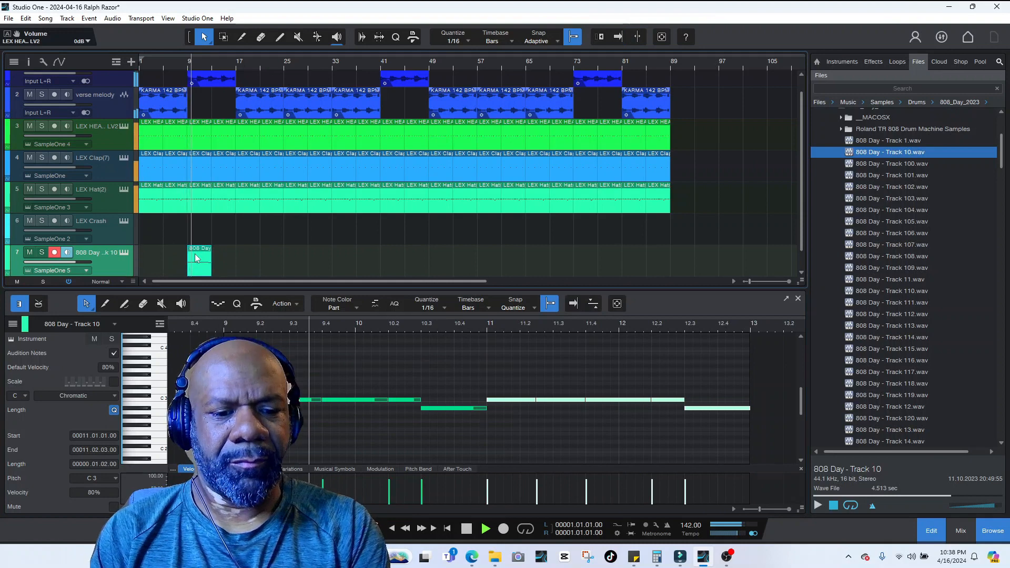
{"action": "key", "text": "d"}
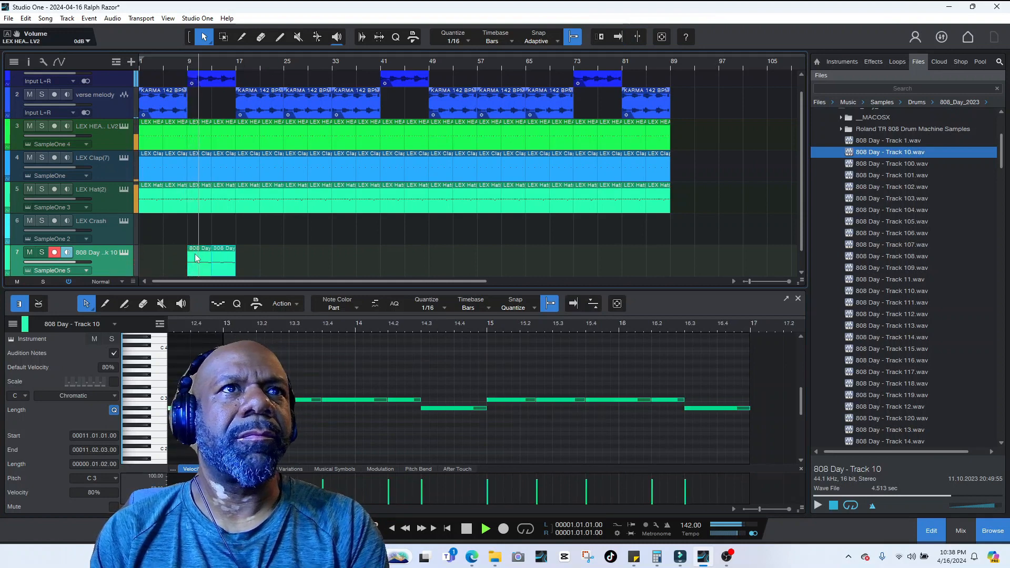
- Place another copy of the 808 part at bar 25 and duplicate it end to end up to bar 53
{"action": "key", "text": "d"}
{"action": "left_click_drag", "start_coordinate": [245, 264], "coordinate": [295, 259]}
{"action": "key", "text": "d"}
{"action": "key", "text": "d"}
{"action": "key", "text": "d"}
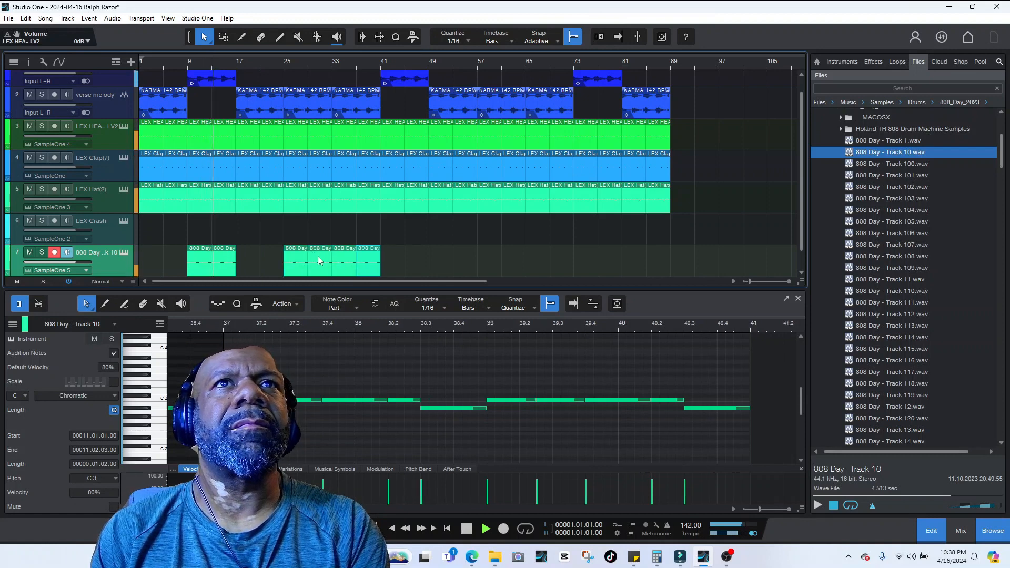
{"action": "key", "text": "d"}
{"action": "key", "text": "d"}
{"action": "key", "text": "d"}
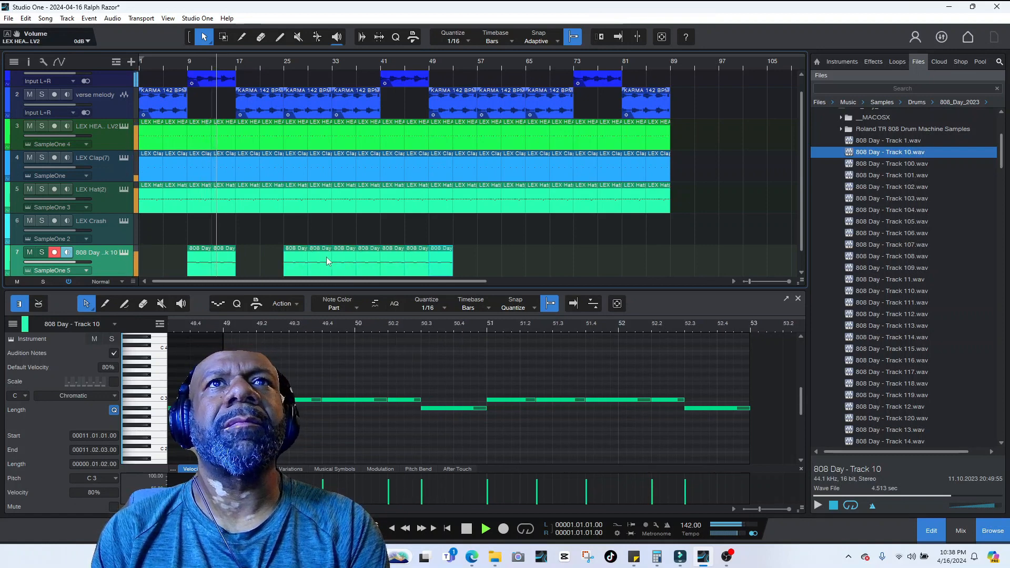
- Erase the 808 part copy that starts at bar 49
{"action": "right_click", "coordinate": [442, 264]}
{"action": "left_click", "coordinate": [440, 118]}
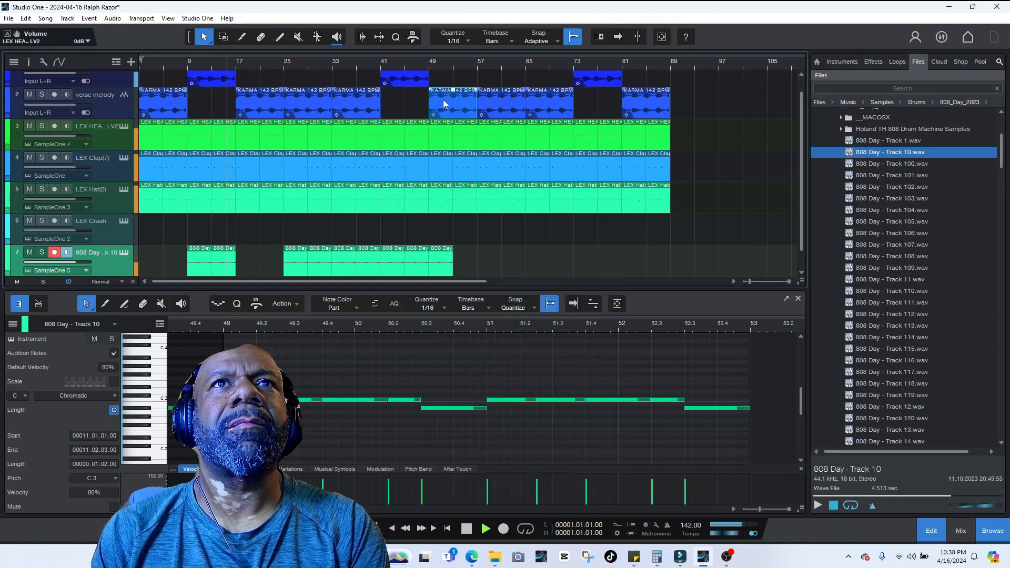
{"action": "left_click", "coordinate": [261, 37]}
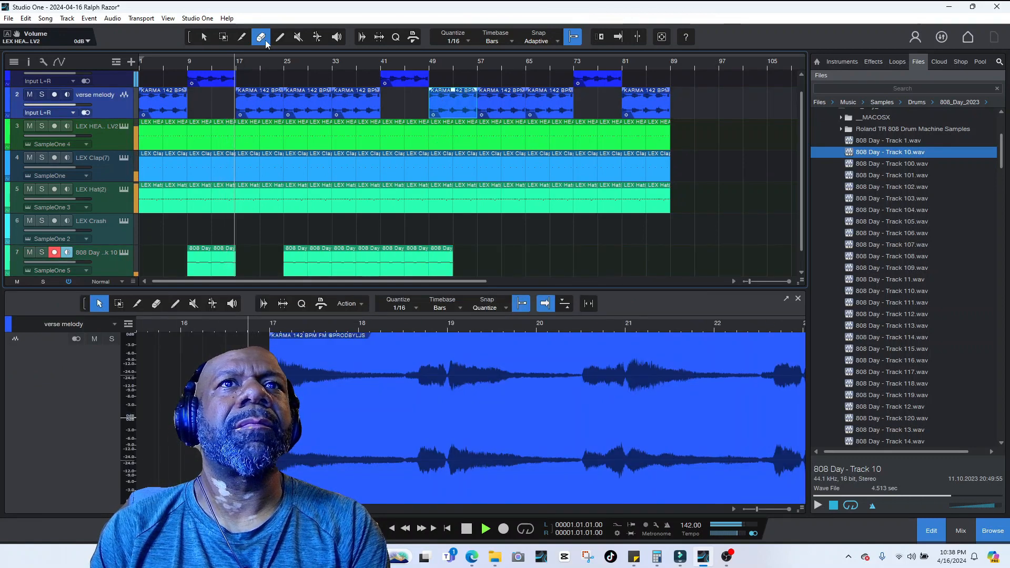
{"action": "left_click", "coordinate": [438, 253]}
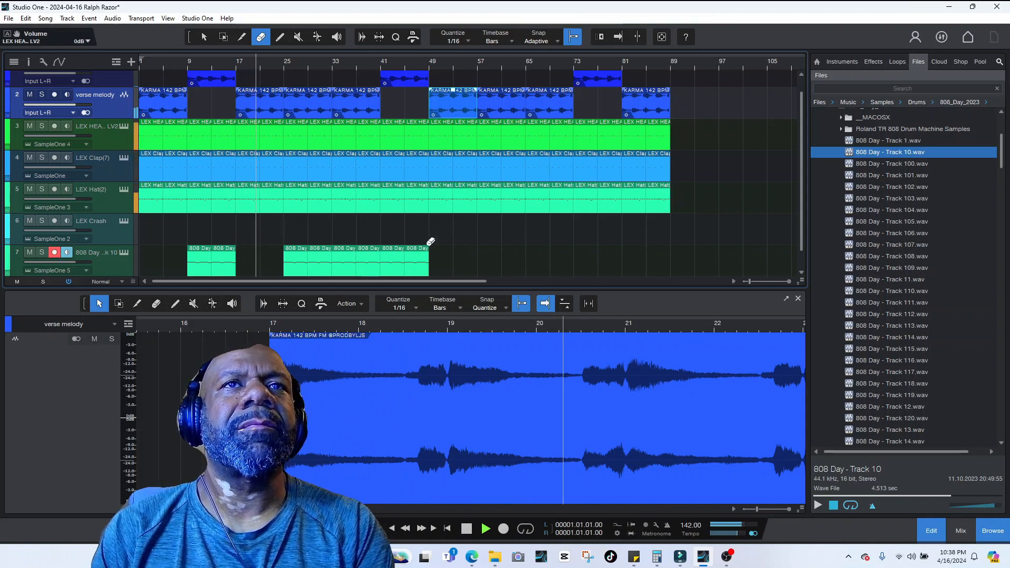
- Close the editor and place a copy of the 808 part at bar 21, directly before the bar 25 copy
{"action": "left_click", "coordinate": [799, 298]}
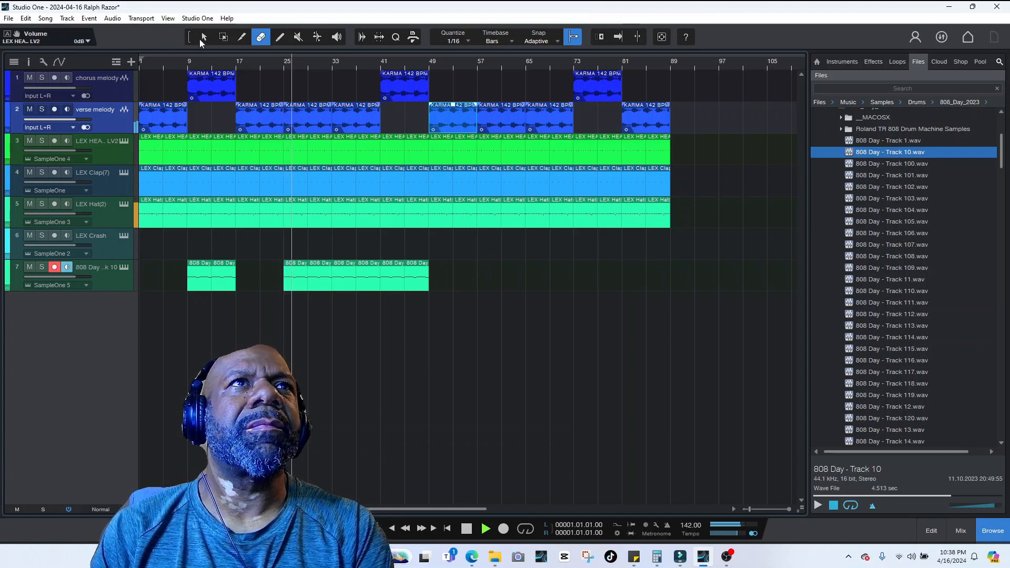
{"action": "left_click", "coordinate": [216, 277]}
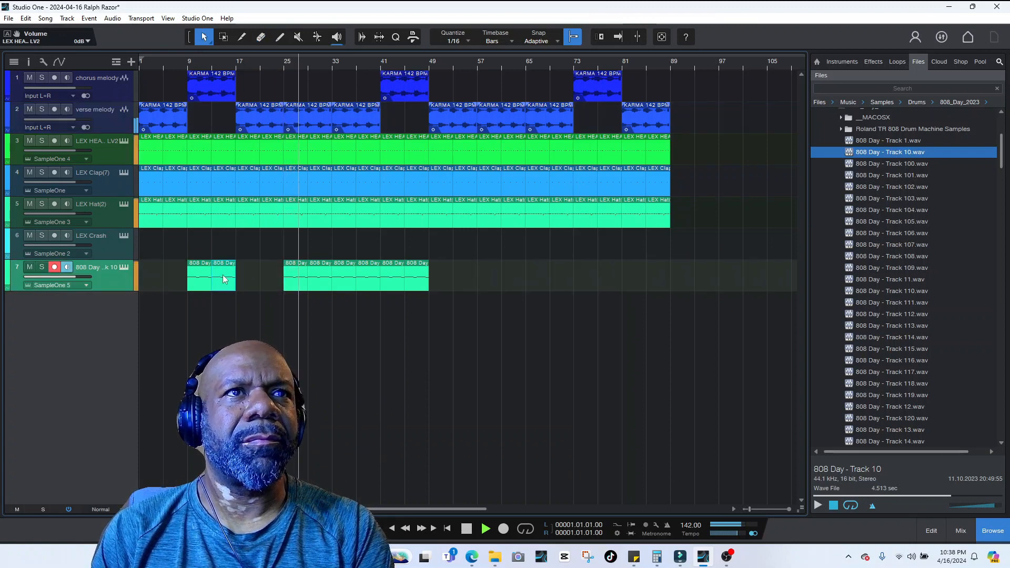
{"action": "key", "text": "d"}
{"action": "left_click_drag", "start_coordinate": [249, 283], "coordinate": [274, 282]}
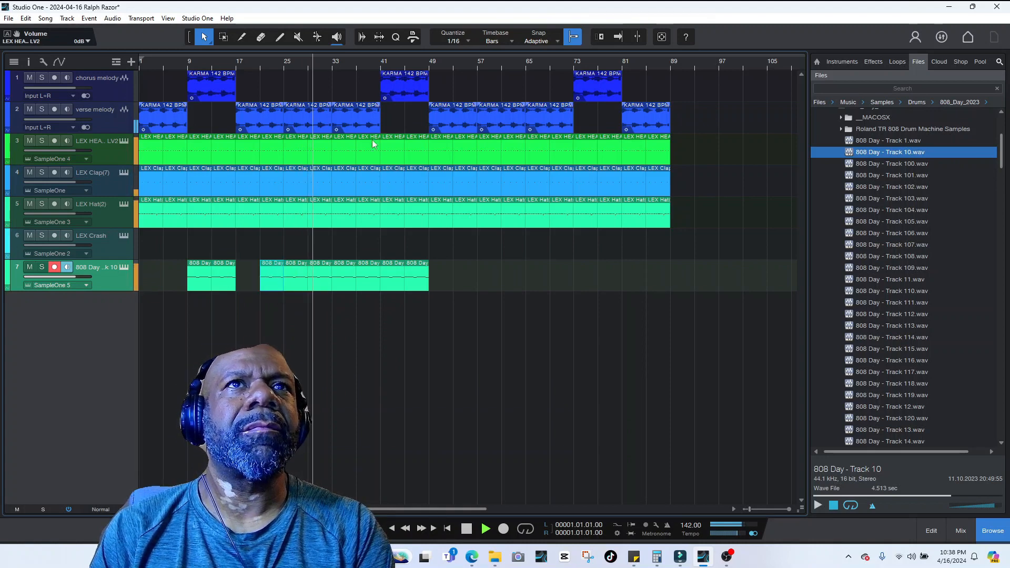
{"action": "left_click", "coordinate": [364, 161]}
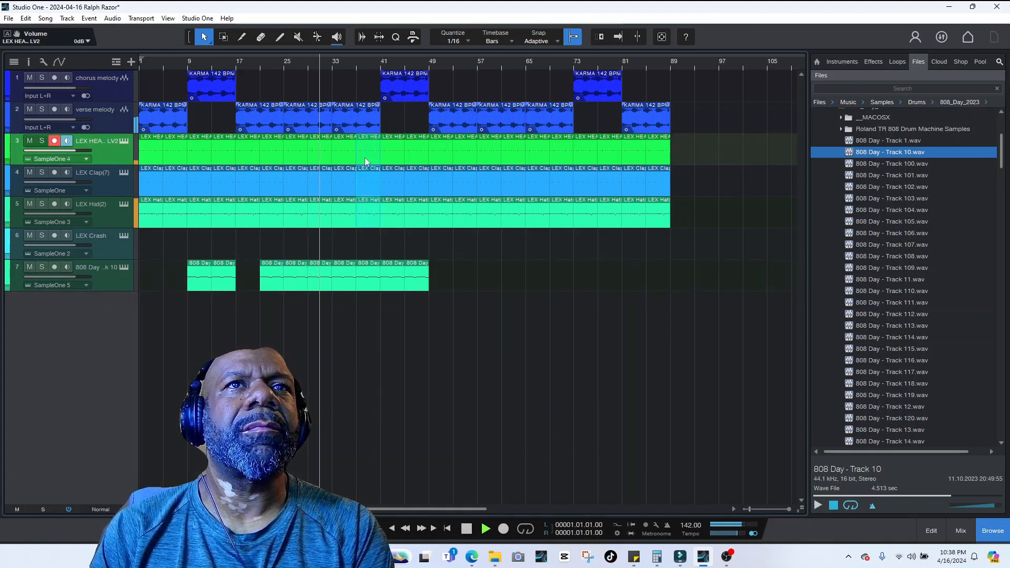
{"action": "left_click_drag", "start_coordinate": [380, 229], "coordinate": [375, 222]}
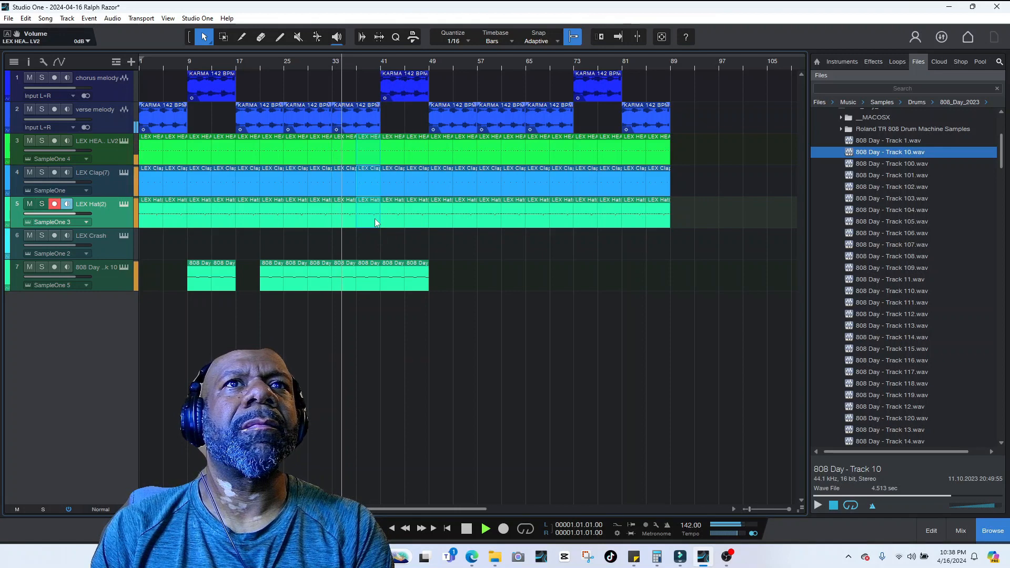
{"action": "left_click", "coordinate": [372, 238]}
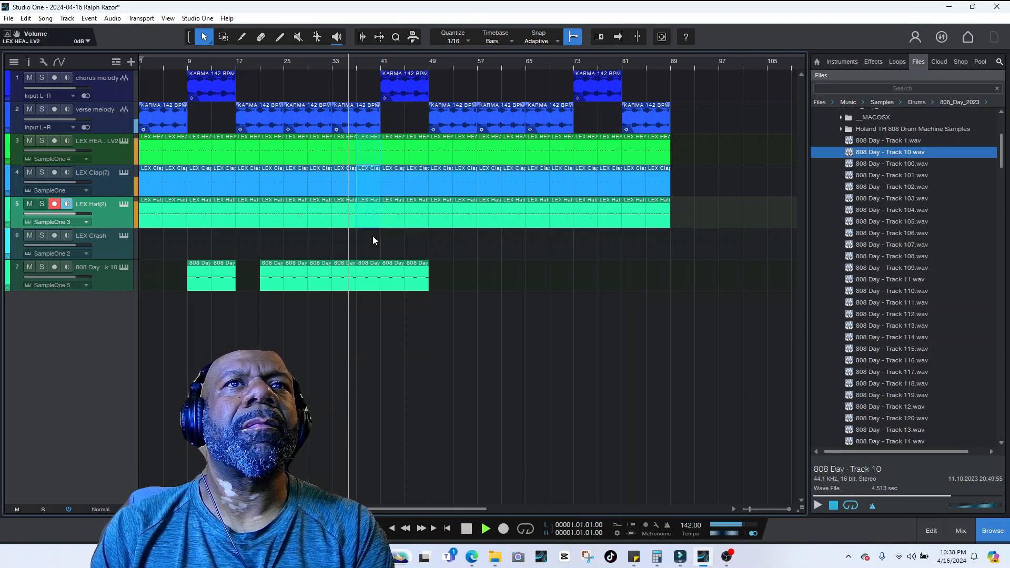
{"action": "double_click", "coordinate": [372, 241]}
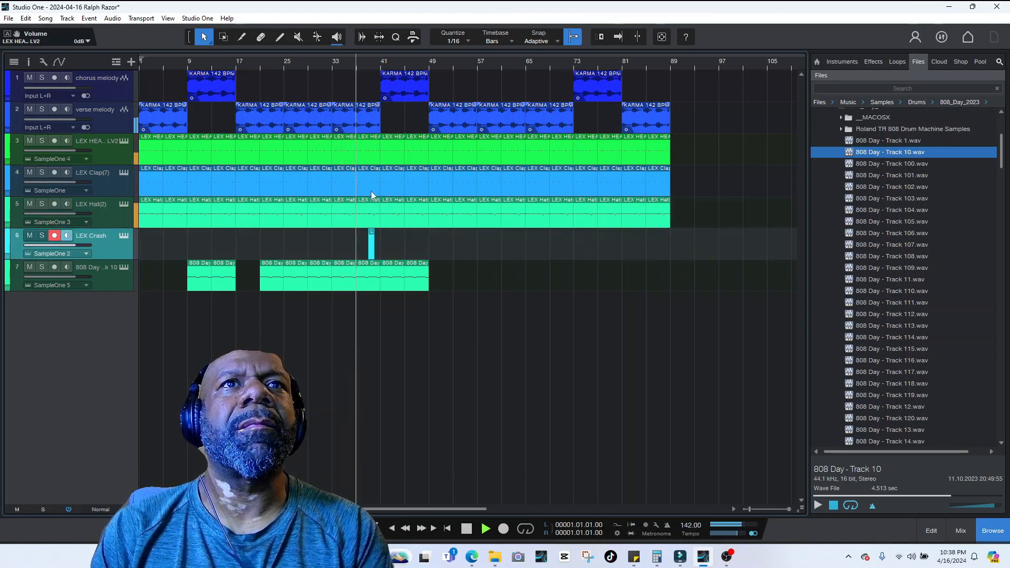
{"action": "key", "text": "ctrl+z"}
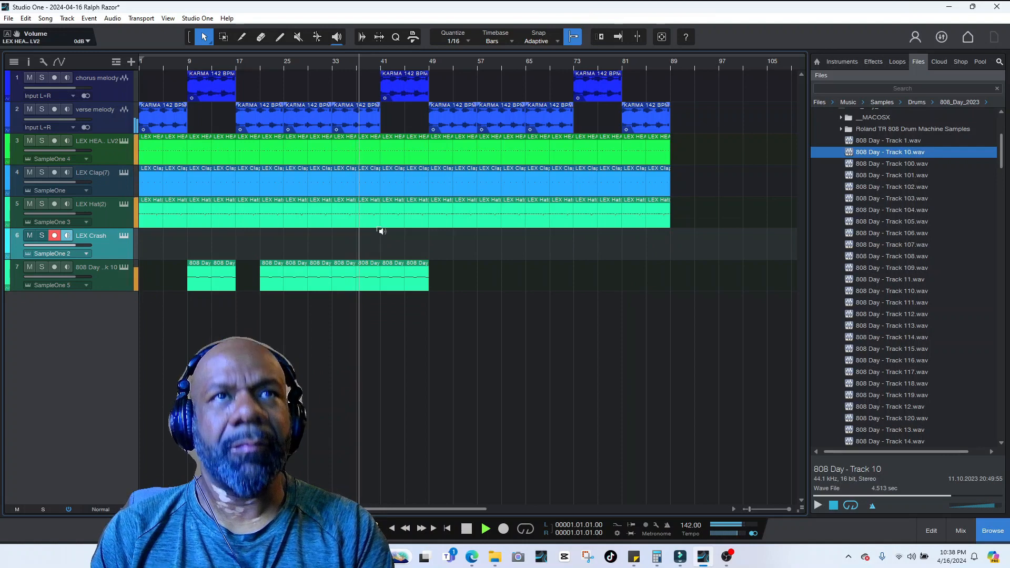
- Split the kick, clap and hat parts at about bar 40, shortly before the second chorus
{"action": "left_click", "coordinate": [246, 37]}
{"action": "left_click", "coordinate": [377, 150]}
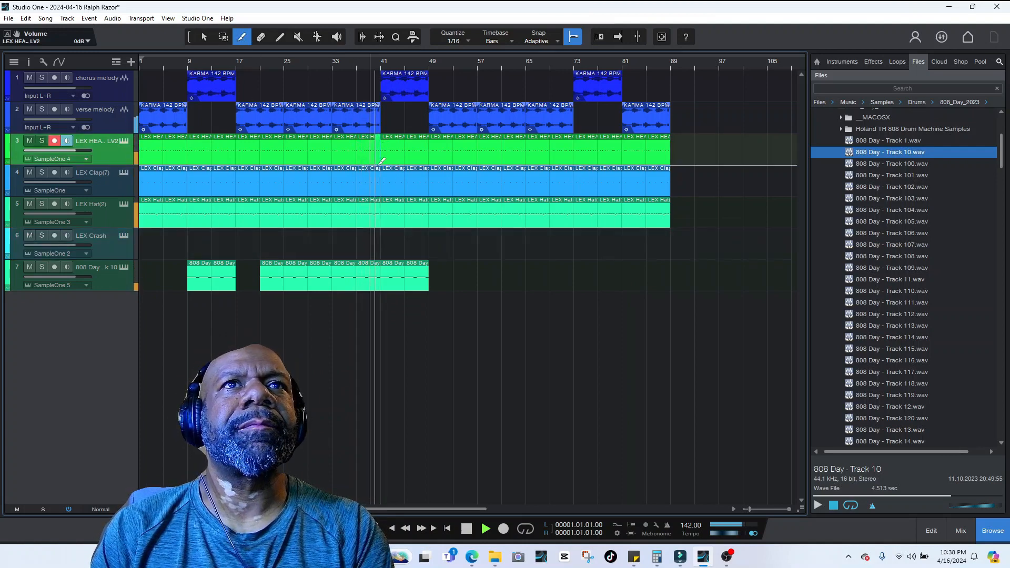
{"action": "left_click", "coordinate": [380, 177]}
{"action": "left_click", "coordinate": [379, 208]}
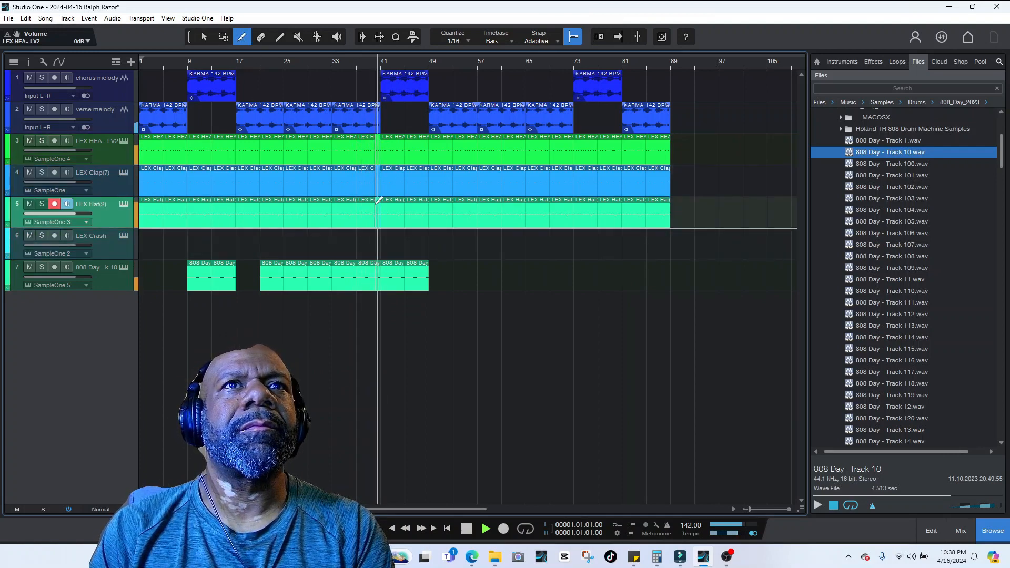
- Erase the short kick, clap and hat slices just before bar 41 and turn on autoscroll
{"action": "left_click", "coordinate": [261, 37]}
{"action": "left_click", "coordinate": [377, 145]}
{"action": "left_click", "coordinate": [377, 178]}
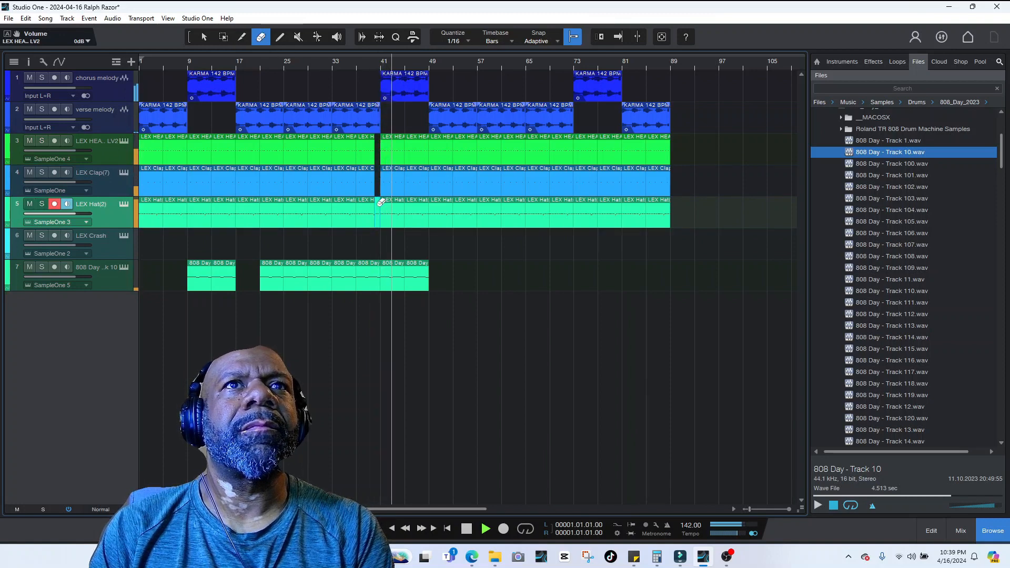
{"action": "left_click", "coordinate": [377, 210]}
{"action": "key", "text": "f"}
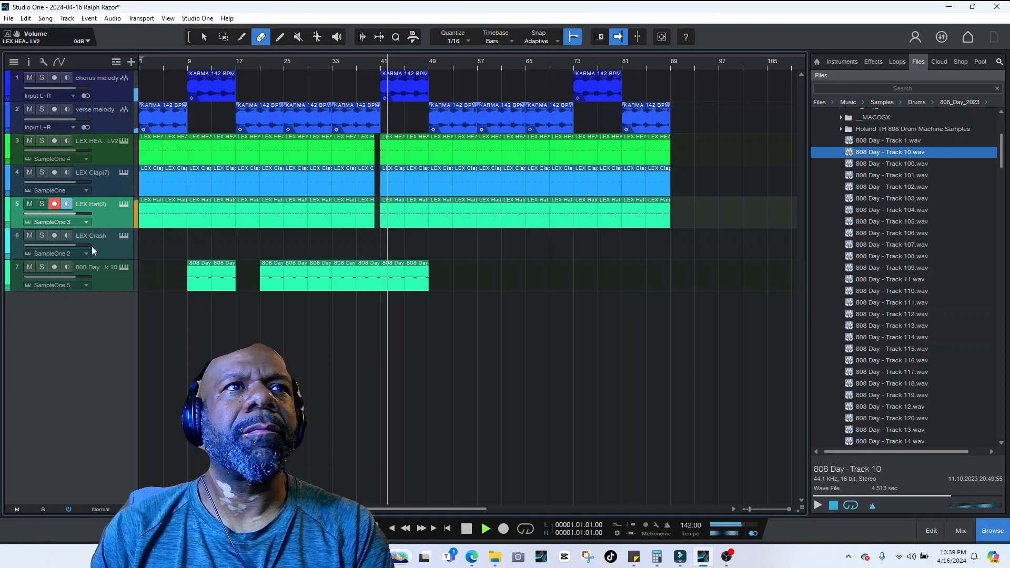
- Remove the empty LEX Crash instrument track
{"action": "left_click", "coordinate": [116, 251]}
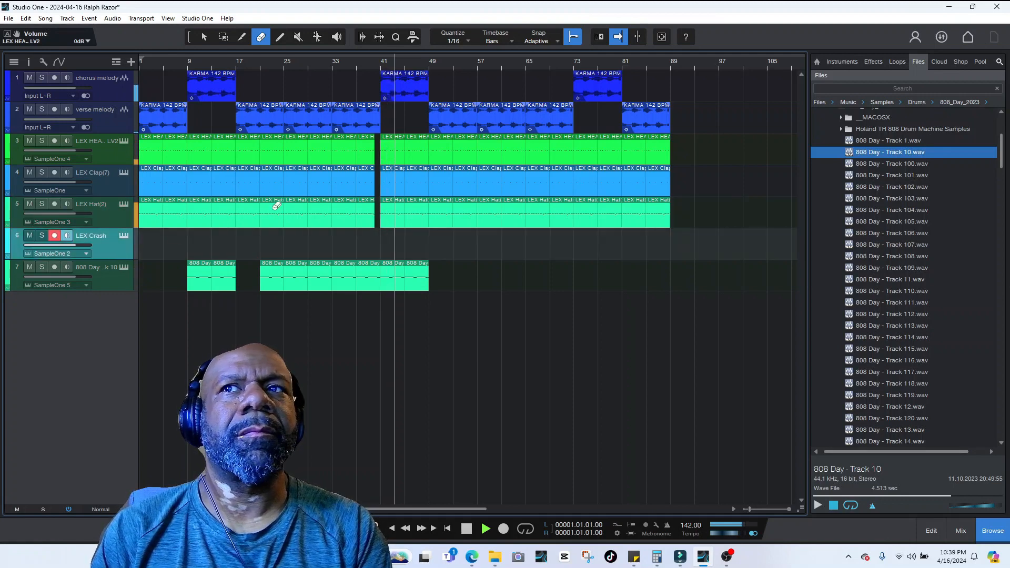
{"action": "right_click", "coordinate": [115, 248]}
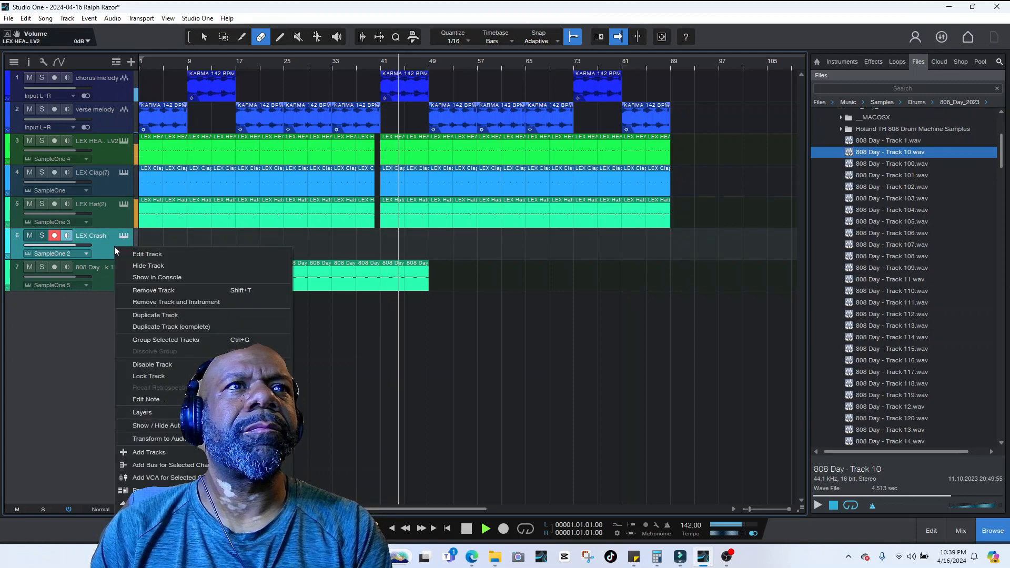
{"action": "left_click", "coordinate": [156, 290]}
{"action": "scroll", "coordinate": [899, 142], "scroll_direction": "up", "scroll_amount": 1}
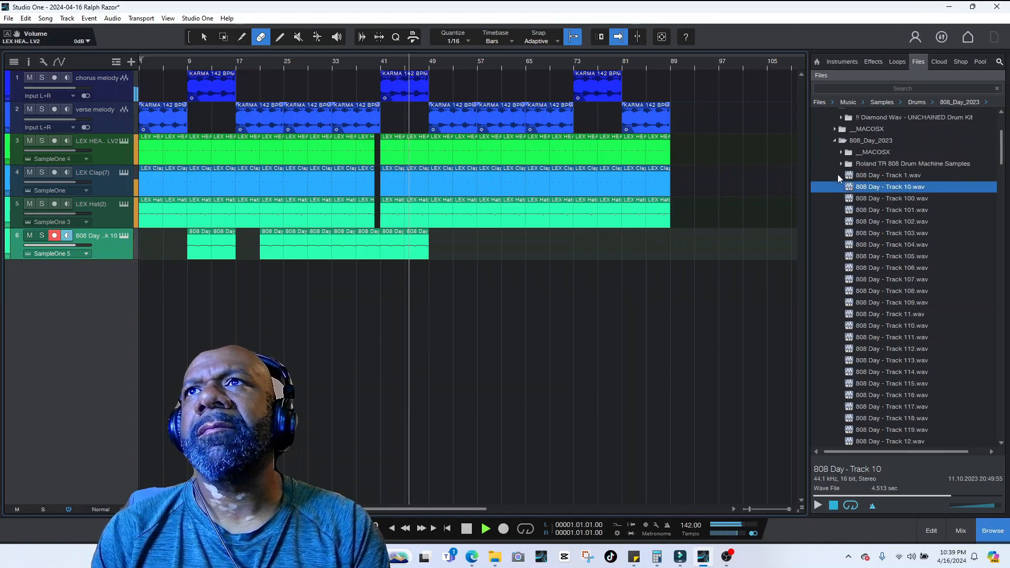
- Erase the kick and hat parts between bars 49 and 53 and play back the passage from about bar 48
{"action": "left_click", "coordinate": [203, 37]}
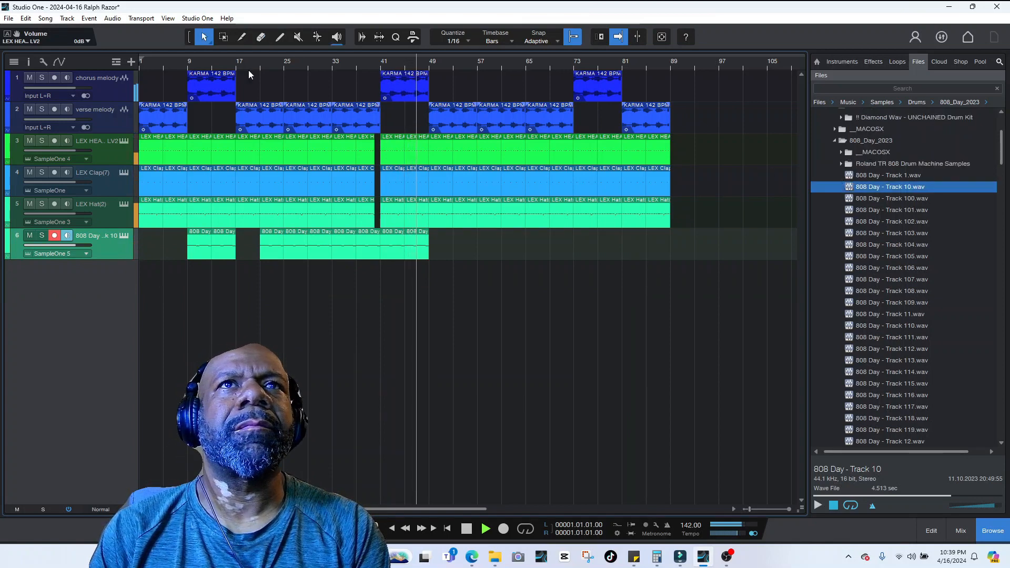
{"action": "left_click", "coordinate": [262, 38]}
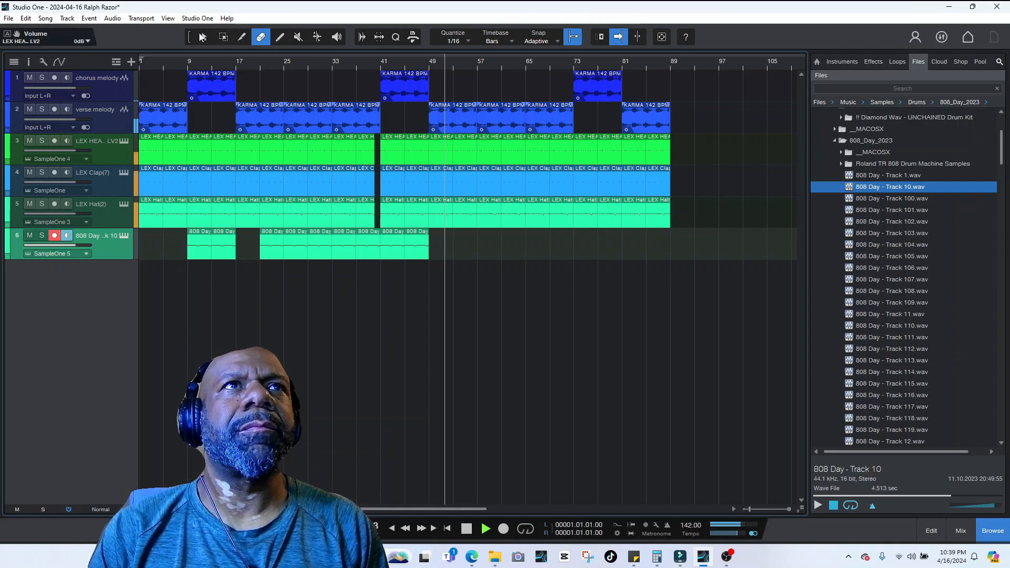
{"action": "left_click", "coordinate": [204, 37]}
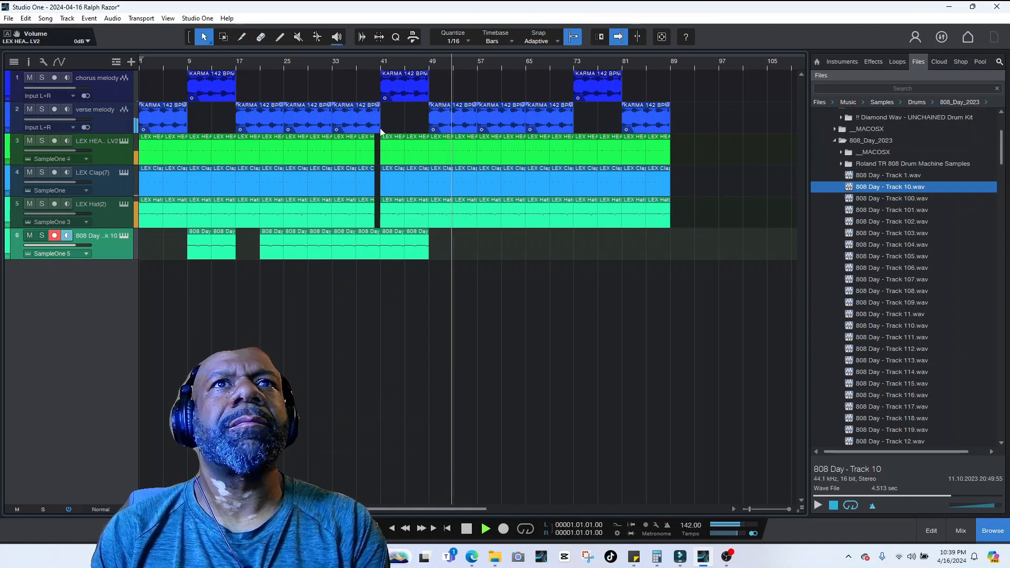
{"action": "left_click", "coordinate": [261, 37]}
{"action": "key", "text": "space"}
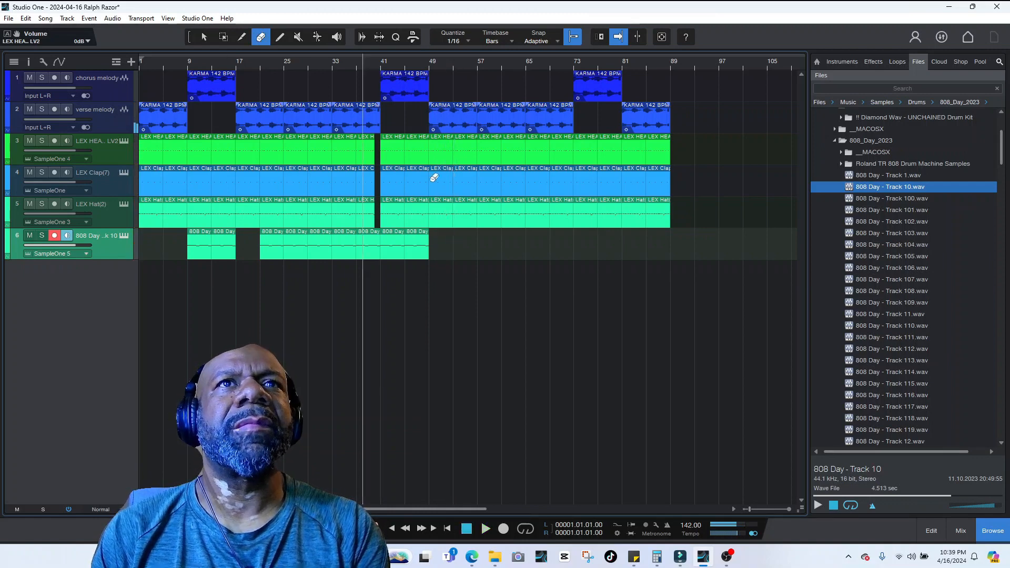
{"action": "left_click", "coordinate": [441, 150]}
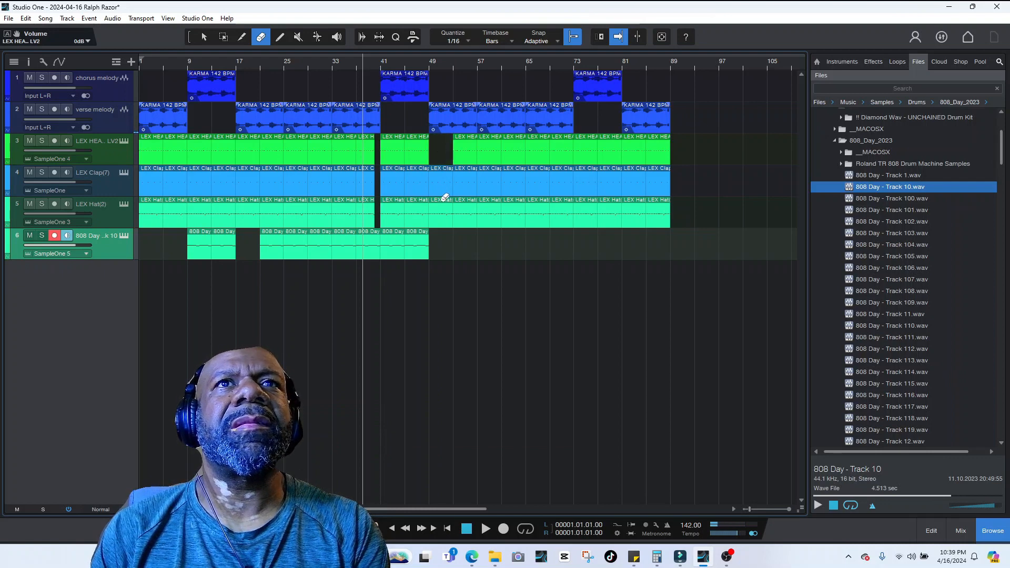
{"action": "left_click", "coordinate": [445, 199]}
{"action": "left_click", "coordinate": [424, 62]}
{"action": "key", "text": "space"}
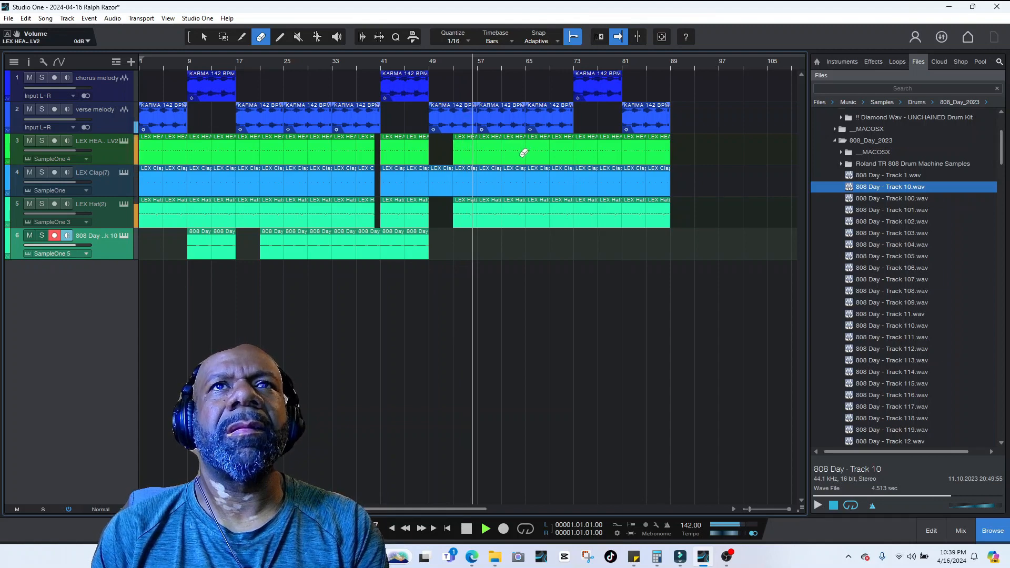
{"action": "key", "text": "space"}
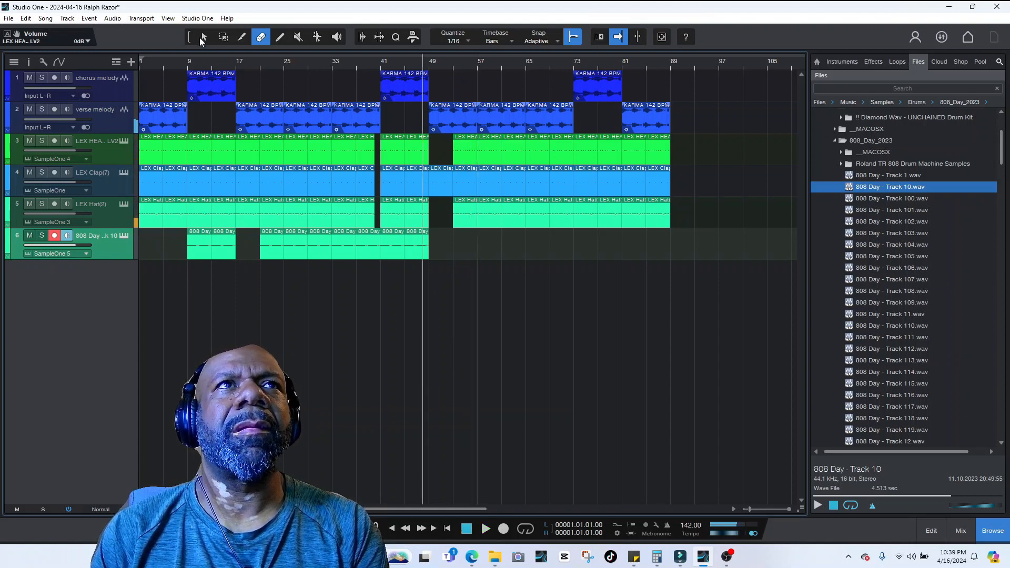
- Duplicate the last 808 part, move the copy to bar 57 and duplicate it end to end up to bar 73
{"action": "key", "text": "1"}
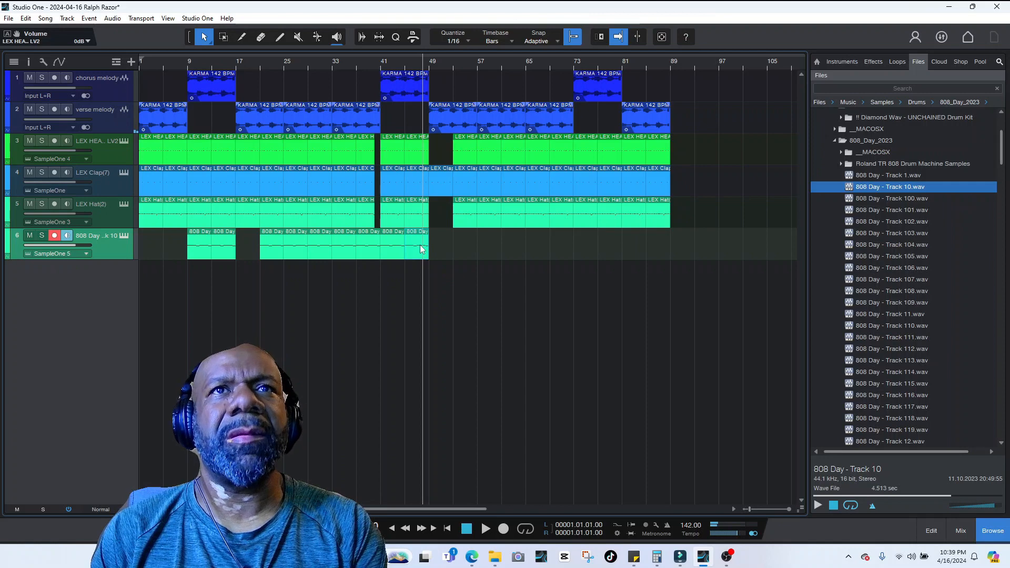
{"action": "key", "text": "d"}
{"action": "left_click_drag", "start_coordinate": [448, 249], "coordinate": [489, 248]}
{"action": "key", "text": "d"}
{"action": "key", "text": "d"}
{"action": "key", "text": "d"}
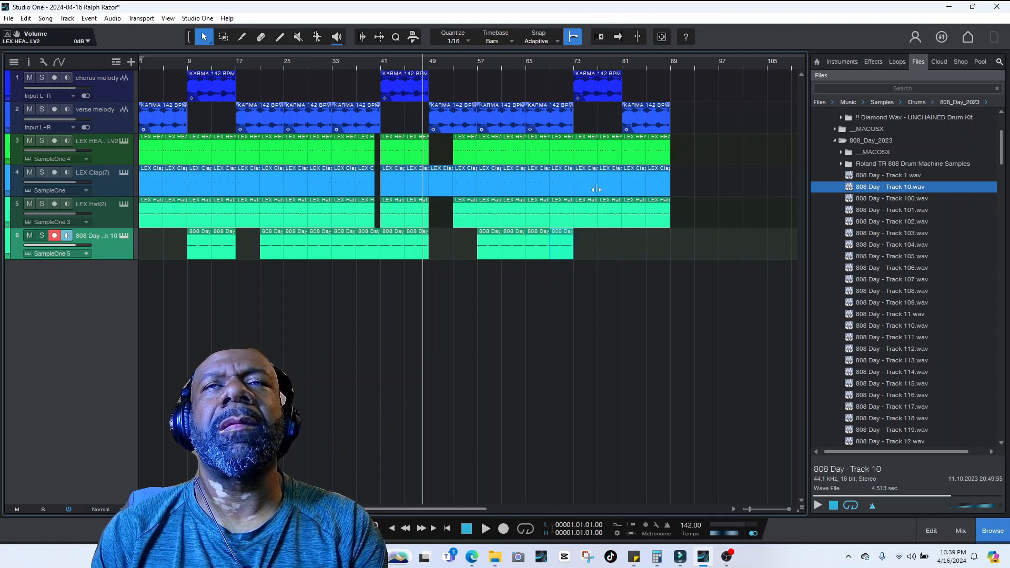
- Split the kick and clap parts at about bar 72, erase the short slices before bar 73 and play back that transition
{"action": "left_click", "coordinate": [567, 156]}
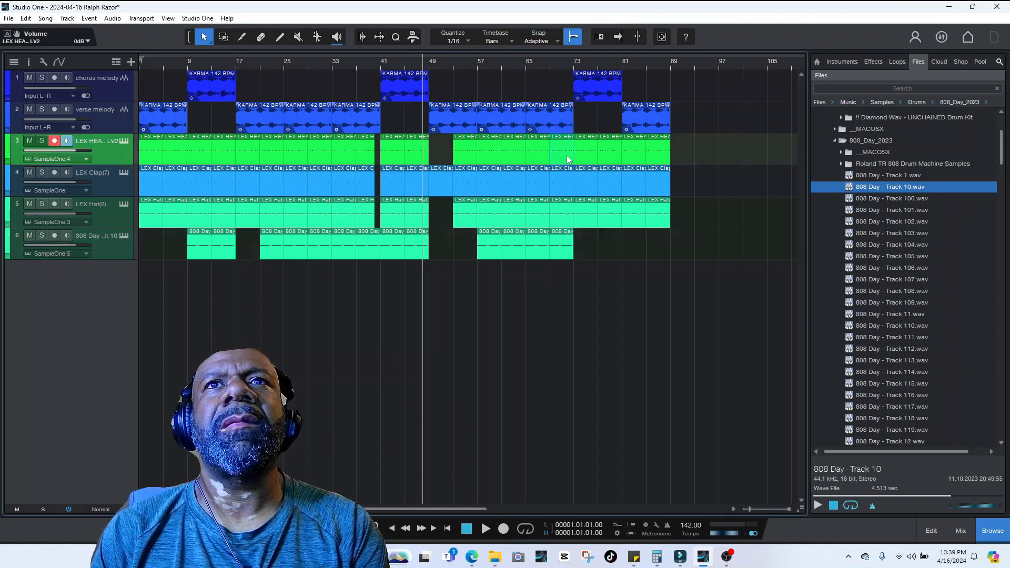
{"action": "left_click", "coordinate": [244, 37]}
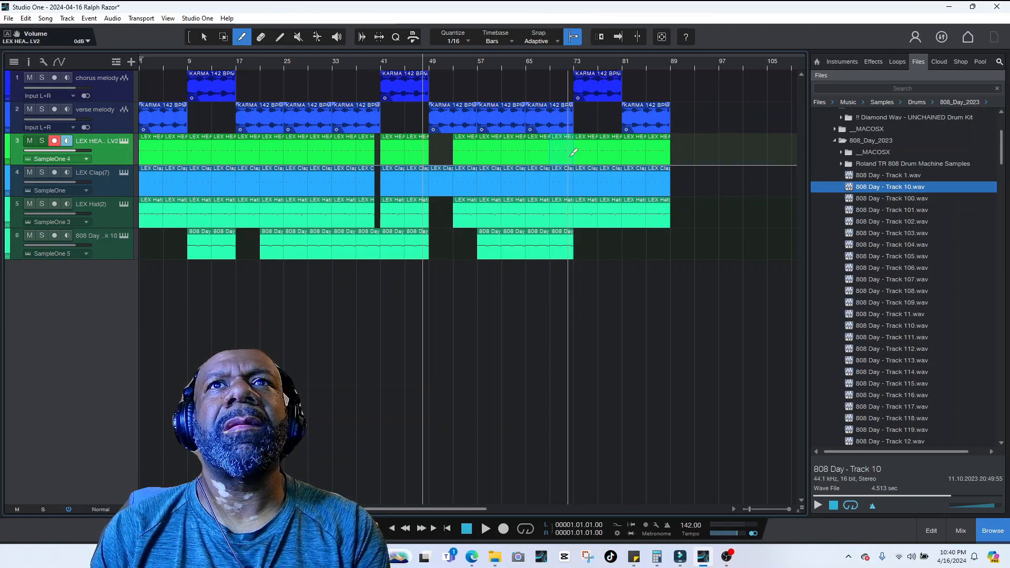
{"action": "left_click", "coordinate": [573, 173]}
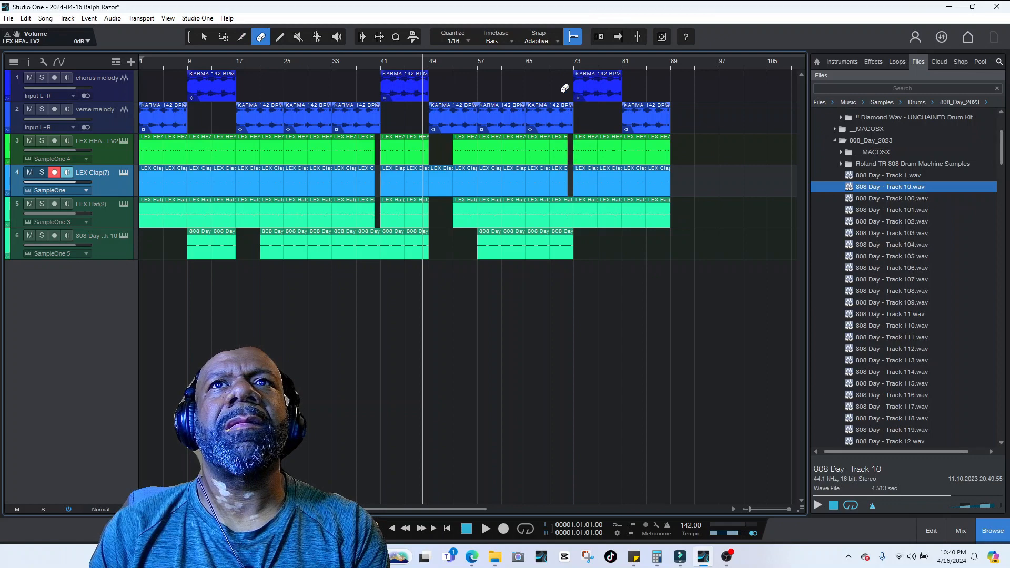
{"action": "left_click", "coordinate": [563, 65]}
{"action": "key", "text": "space"}
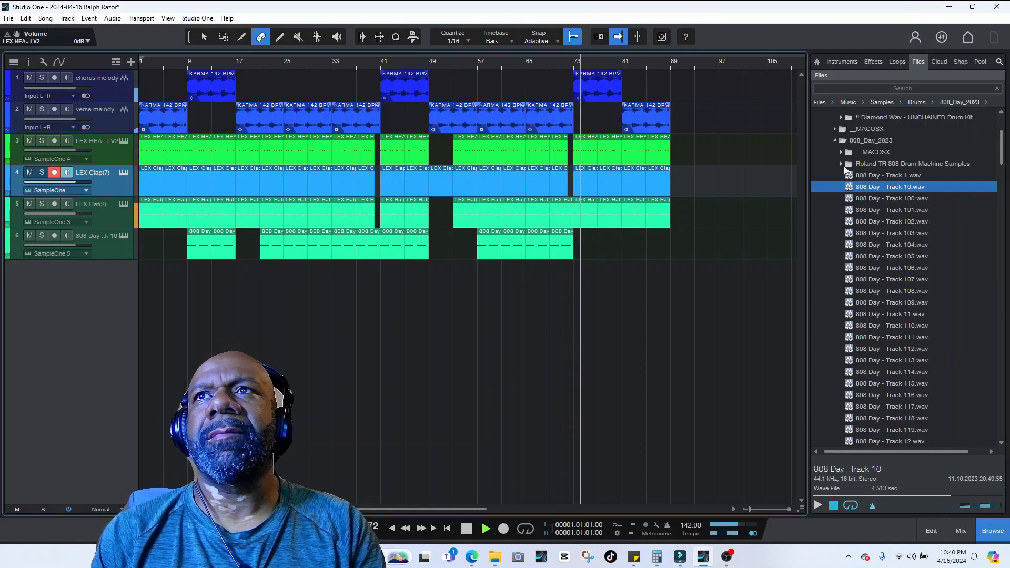
- Browse and audition samples in the Dj Premier Drum Kit folder, then collapse it to reach the lex_luger_drum_kit folder
{"action": "left_click", "coordinate": [838, 140]}
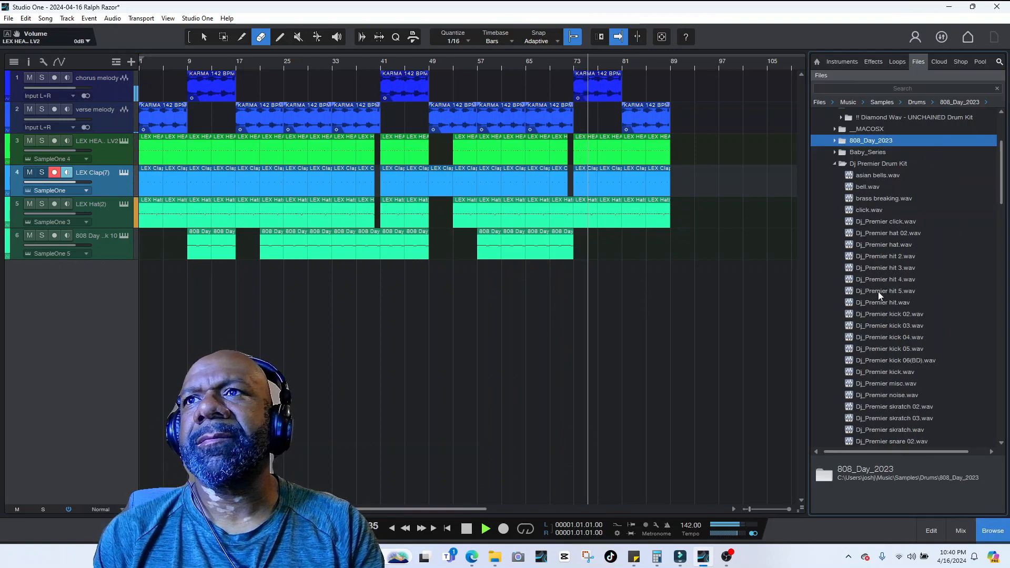
{"action": "left_click", "coordinate": [888, 384]}
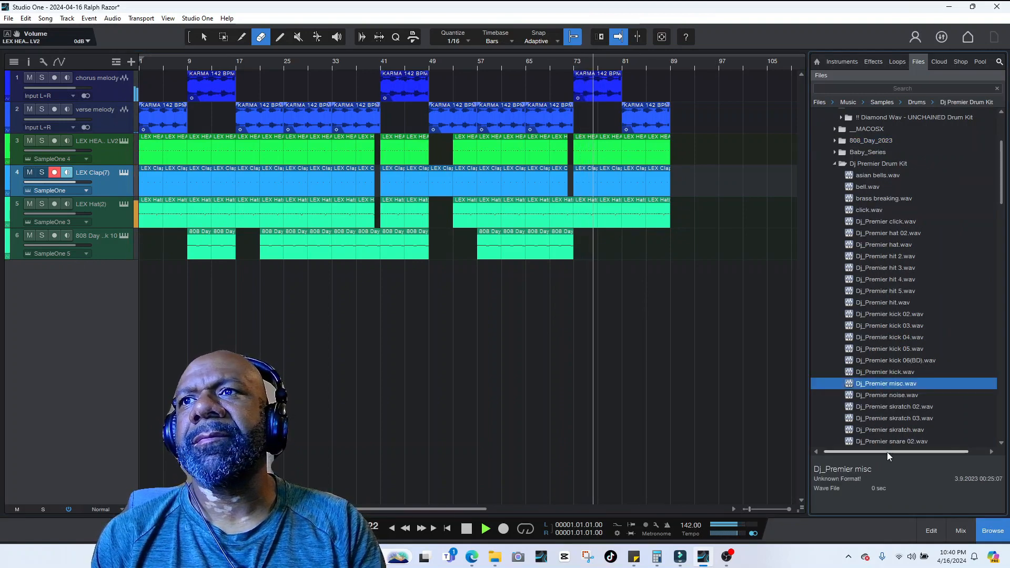
{"action": "left_click", "coordinate": [886, 407]}
{"action": "key", "text": "space"}
{"action": "scroll", "coordinate": [884, 381], "scroll_direction": "down", "scroll_amount": 6}
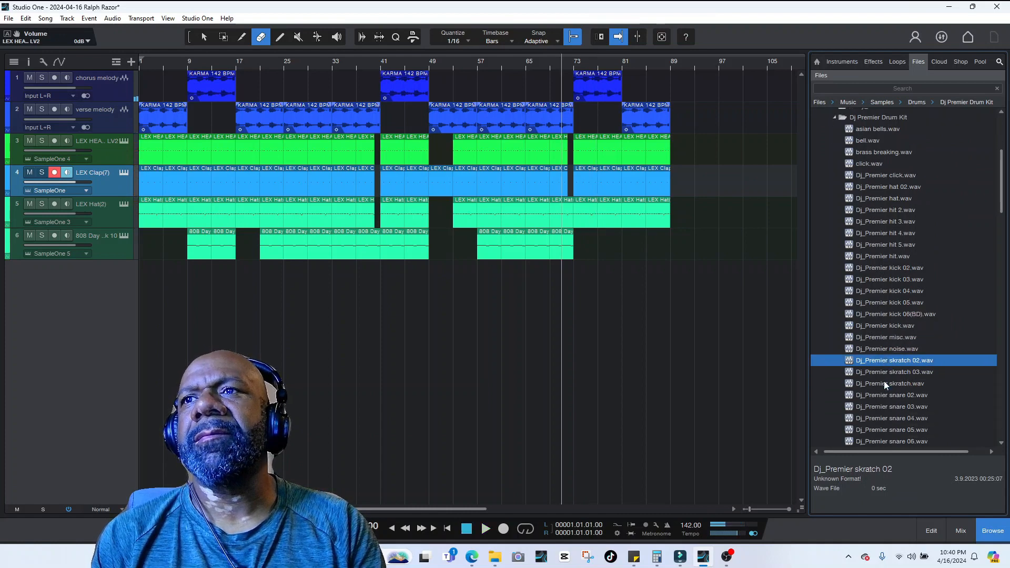
{"action": "left_click", "coordinate": [877, 374]}
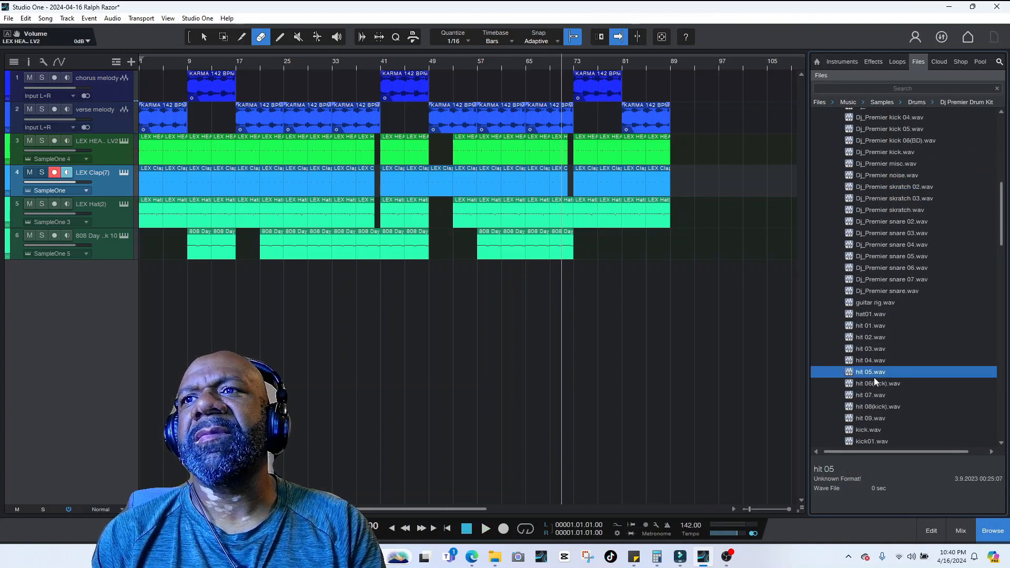
{"action": "left_click", "coordinate": [864, 432]}
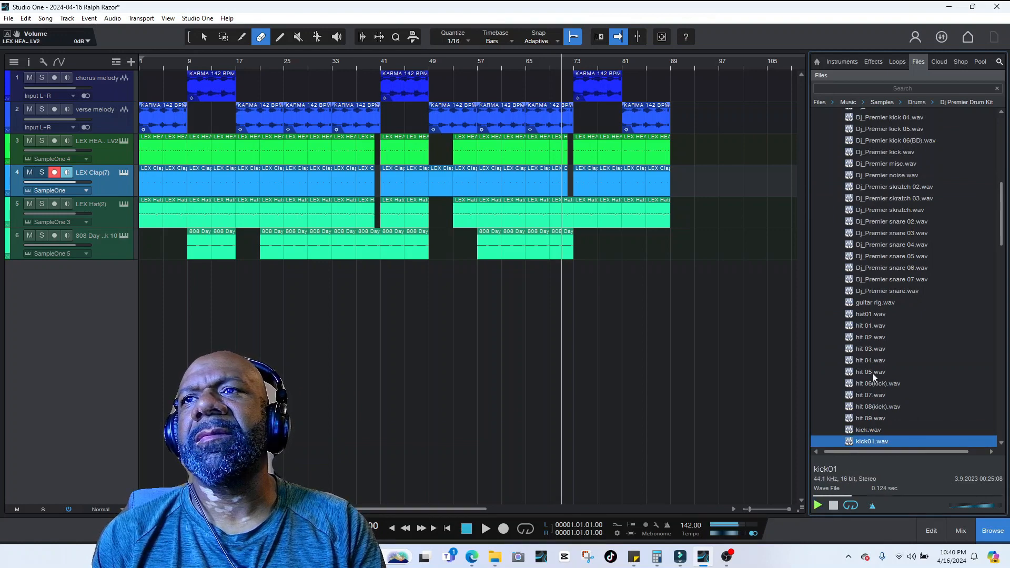
{"action": "left_click", "coordinate": [877, 339]}
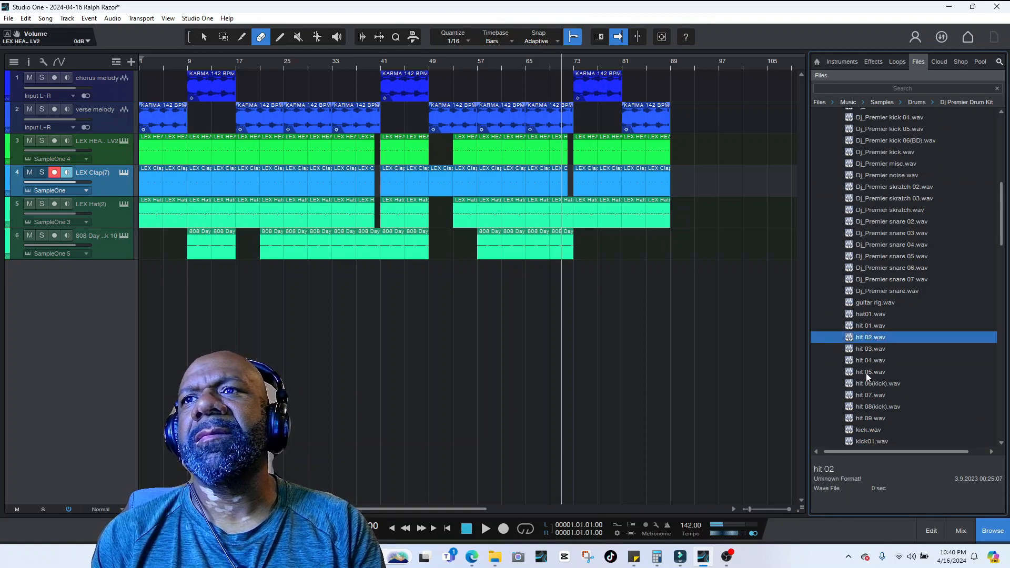
{"action": "scroll", "coordinate": [892, 262], "scroll_direction": "up", "scroll_amount": 2}
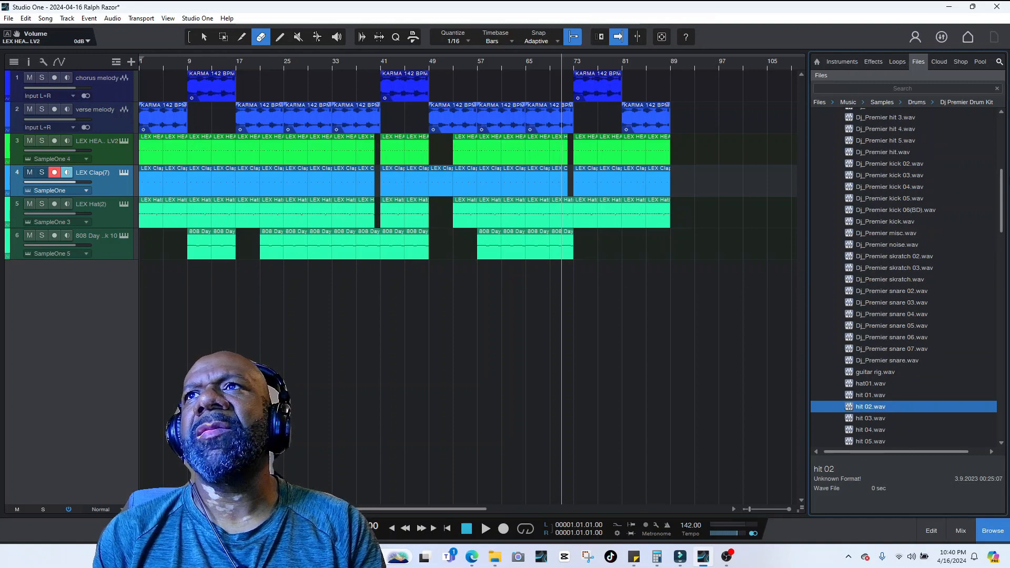
{"action": "left_click", "coordinate": [917, 103]}
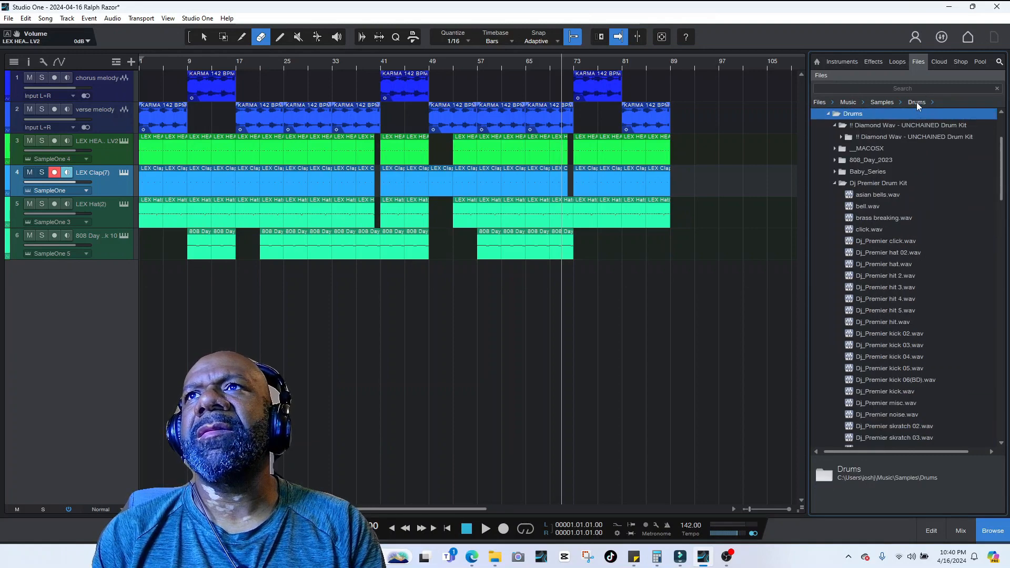
{"action": "left_click", "coordinate": [835, 183]}
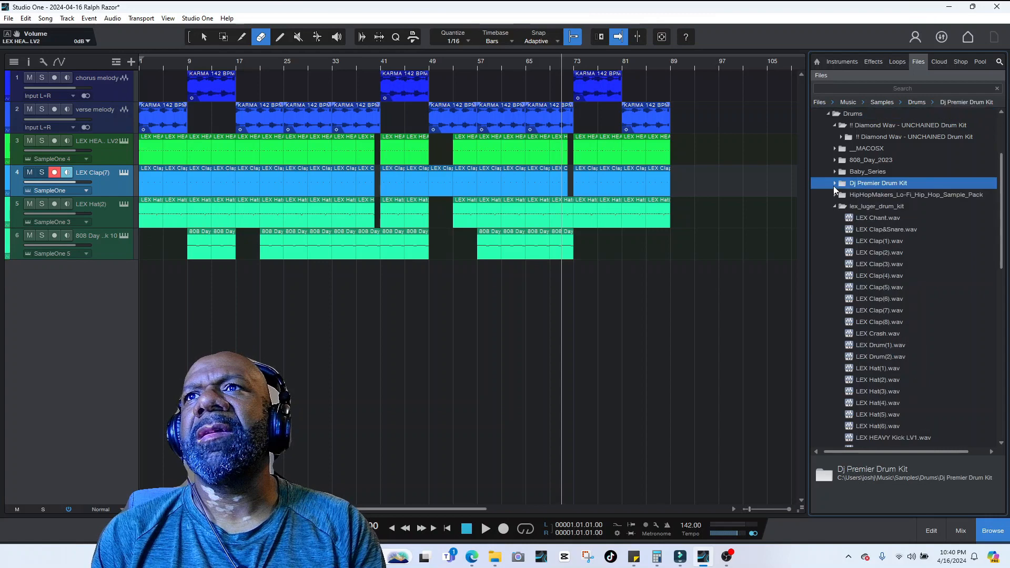
- Place LEX Crash.wav on a new audio track at bar 9 and copy it to bars 17, 41, 73 and 81
{"action": "left_click", "coordinate": [884, 335]}
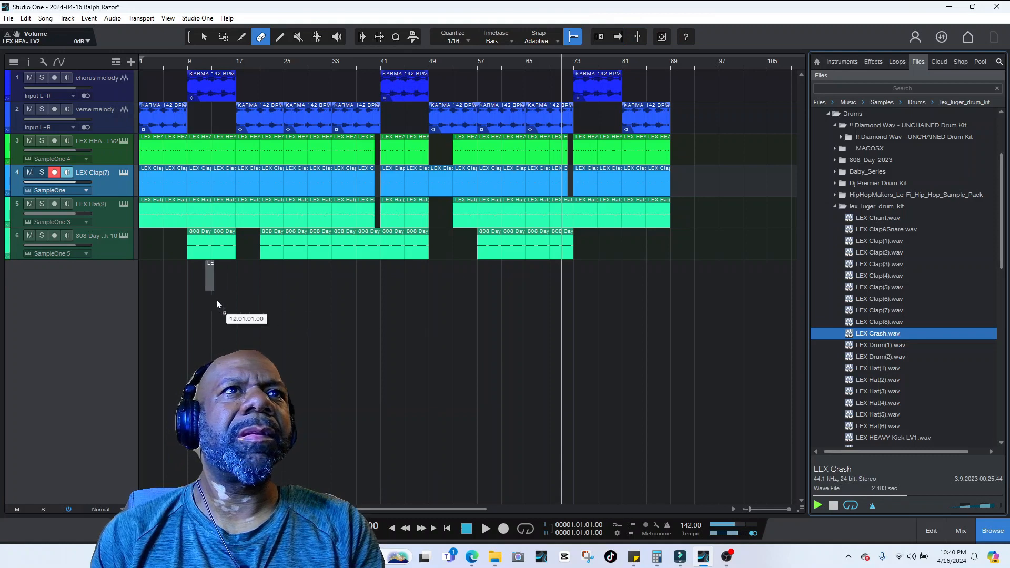
{"action": "left_click_drag", "start_coordinate": [204, 301], "coordinate": [198, 287]}
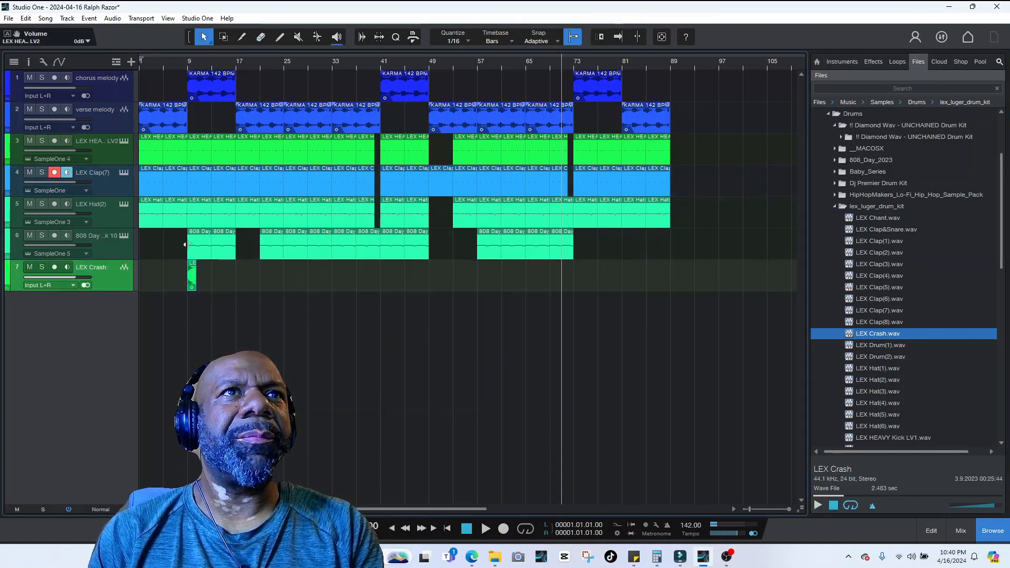
{"action": "left_click_drag", "start_coordinate": [196, 276], "coordinate": [242, 280]}
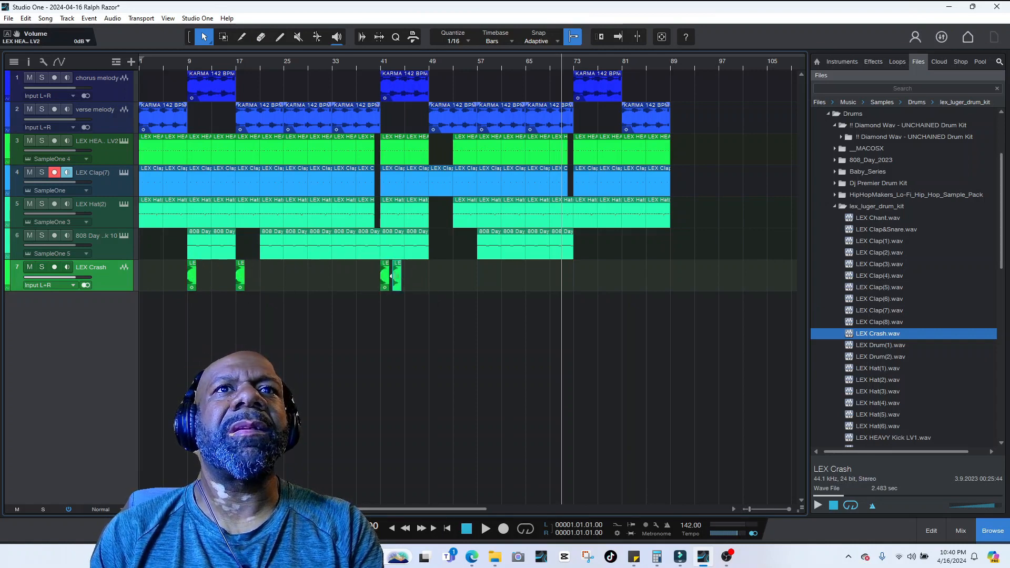
{"action": "left_click_drag", "start_coordinate": [478, 271], "coordinate": [554, 272]}
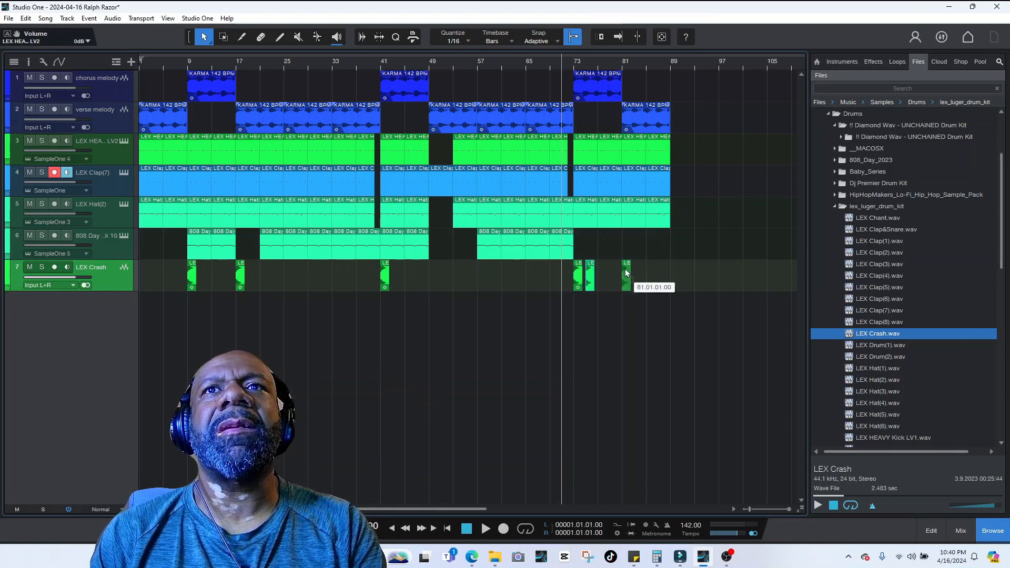
- Open the mixer, play the song, and add an FX channel with Mixverb set to the Ambience Lively preset
{"action": "left_click", "coordinate": [968, 532]}
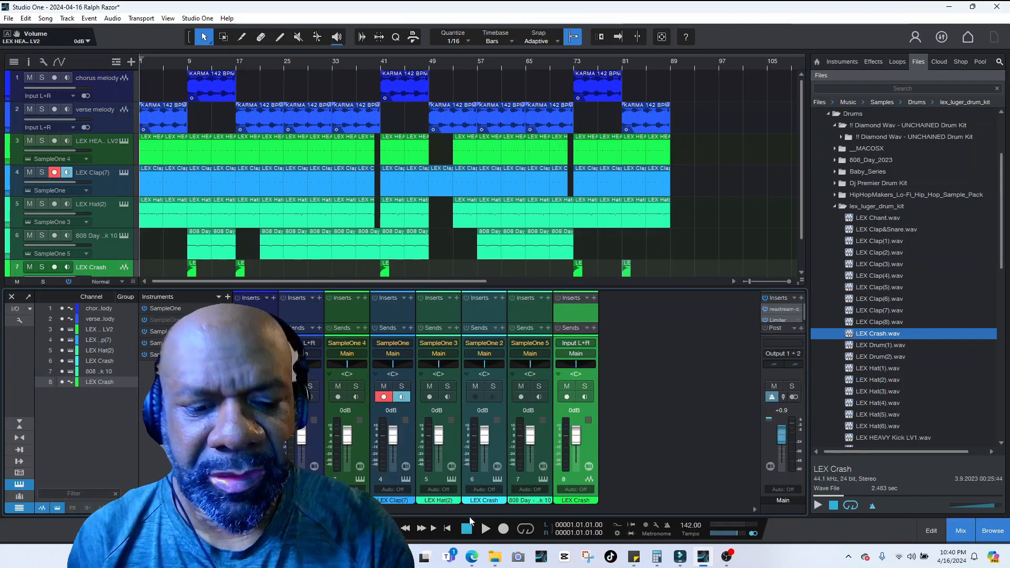
{"action": "key", "text": "space"}
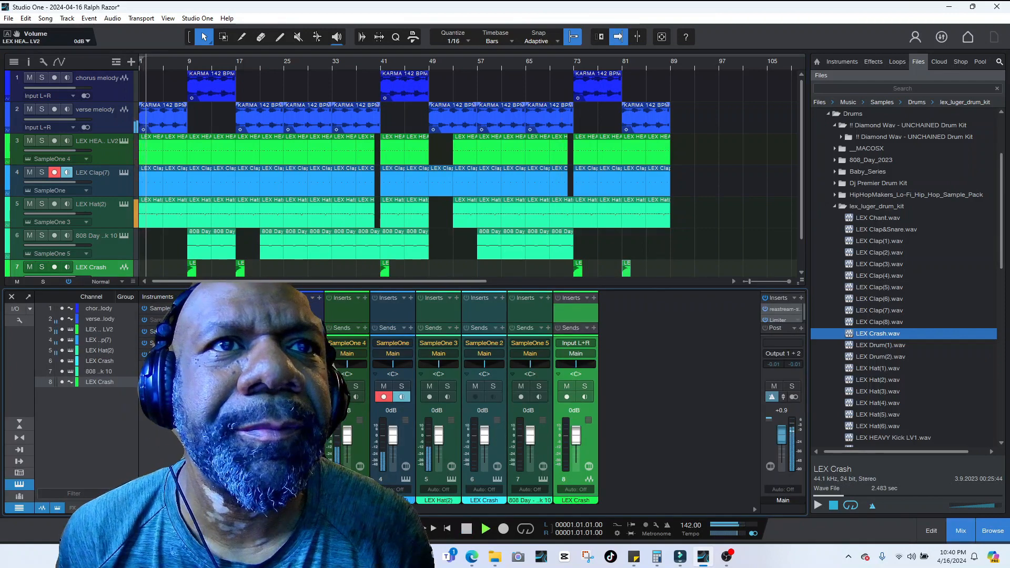
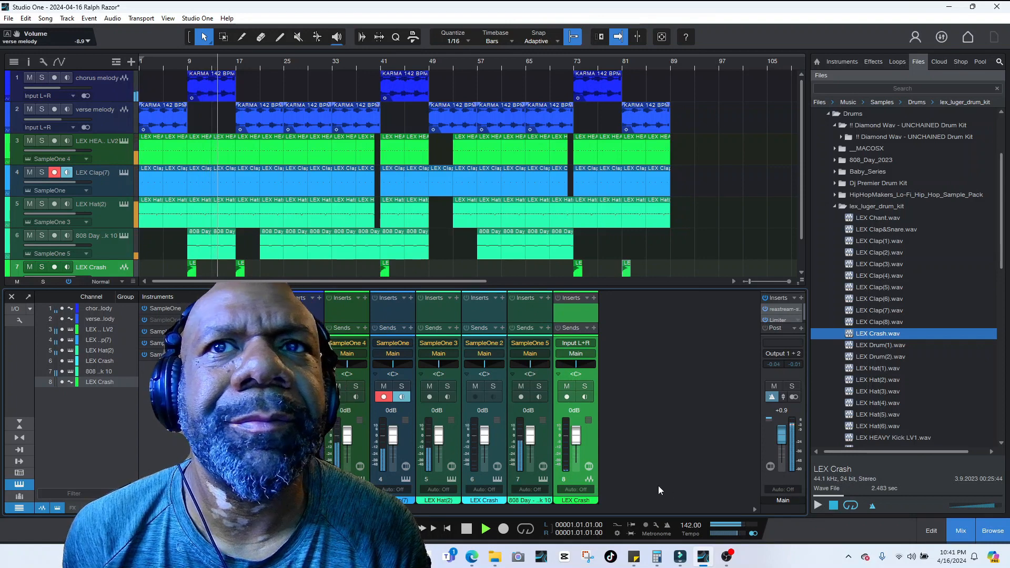
{"action": "right_click", "coordinate": [644, 451]}
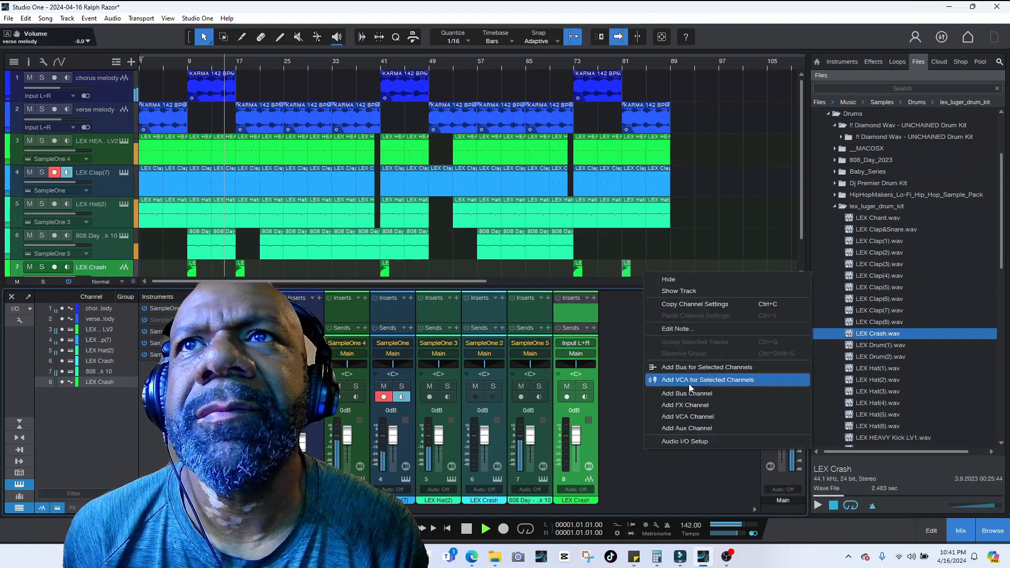
{"action": "left_click", "coordinate": [689, 405]}
{"action": "left_click", "coordinate": [640, 297]}
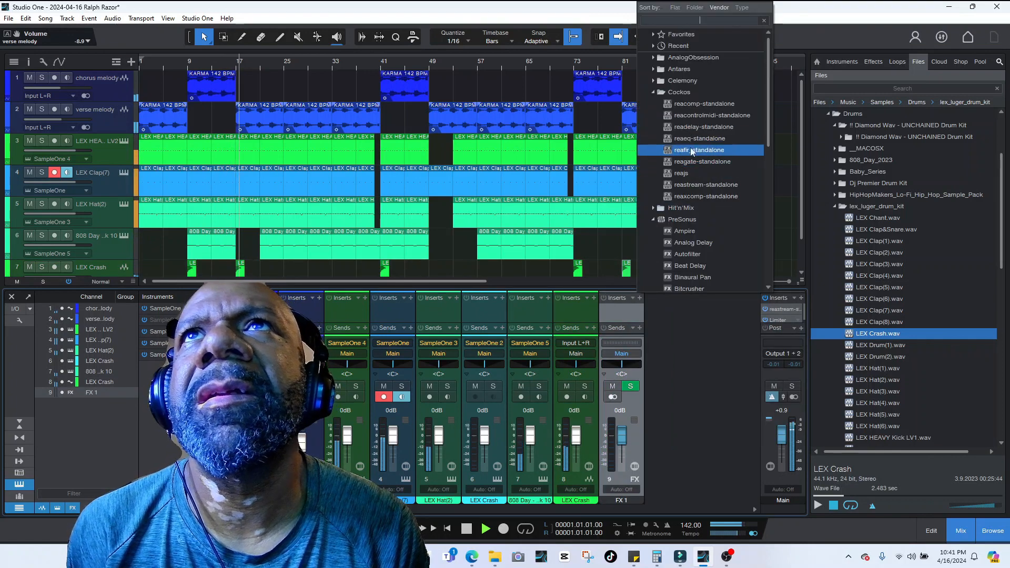
{"action": "scroll", "coordinate": [695, 168], "scroll_direction": "down", "scroll_amount": 3}
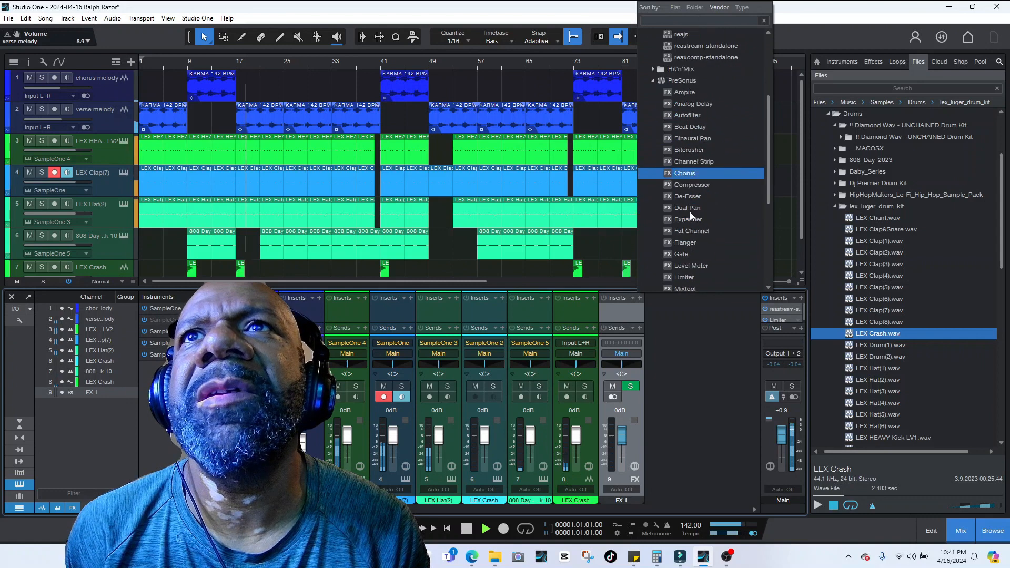
{"action": "scroll", "coordinate": [692, 210], "scroll_direction": "down", "scroll_amount": 4}
{"action": "left_click", "coordinate": [690, 208]}
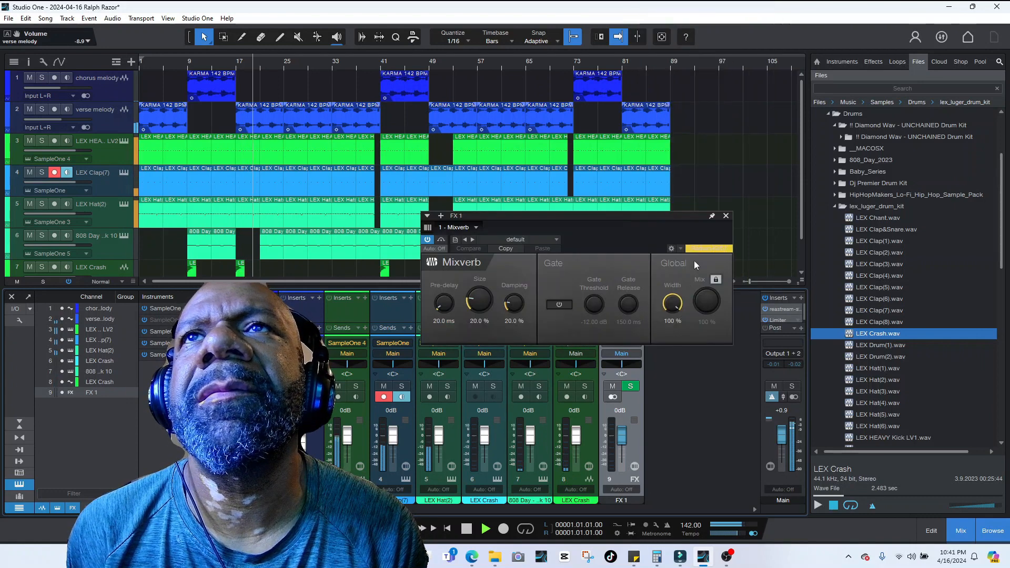
{"action": "left_click", "coordinate": [525, 239]}
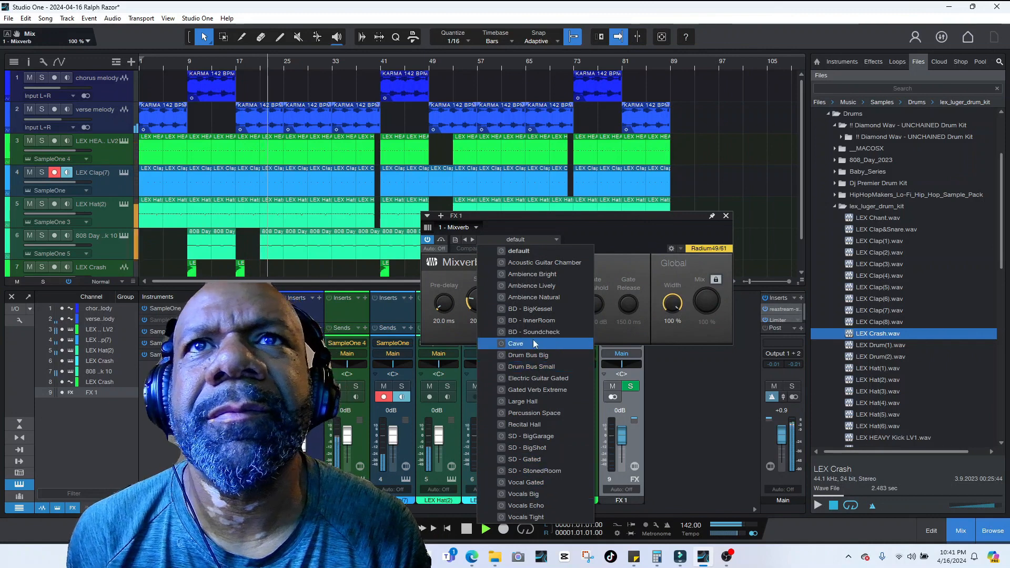
{"action": "left_click", "coordinate": [551, 287]}
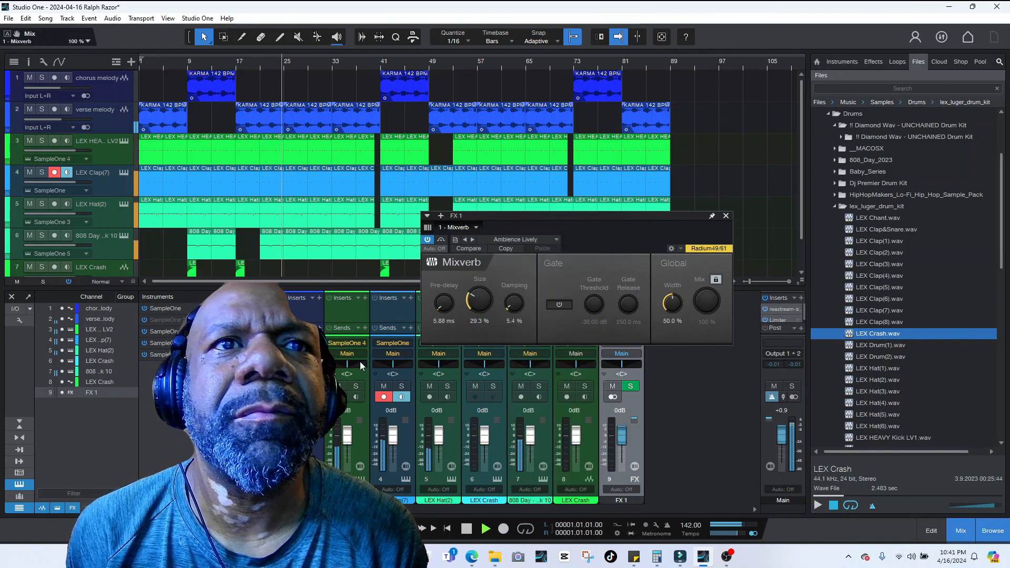
- Send the soloed verse melody to FX 1, enlarge the mixer, and clear the solo
{"action": "left_click", "coordinate": [630, 386]}
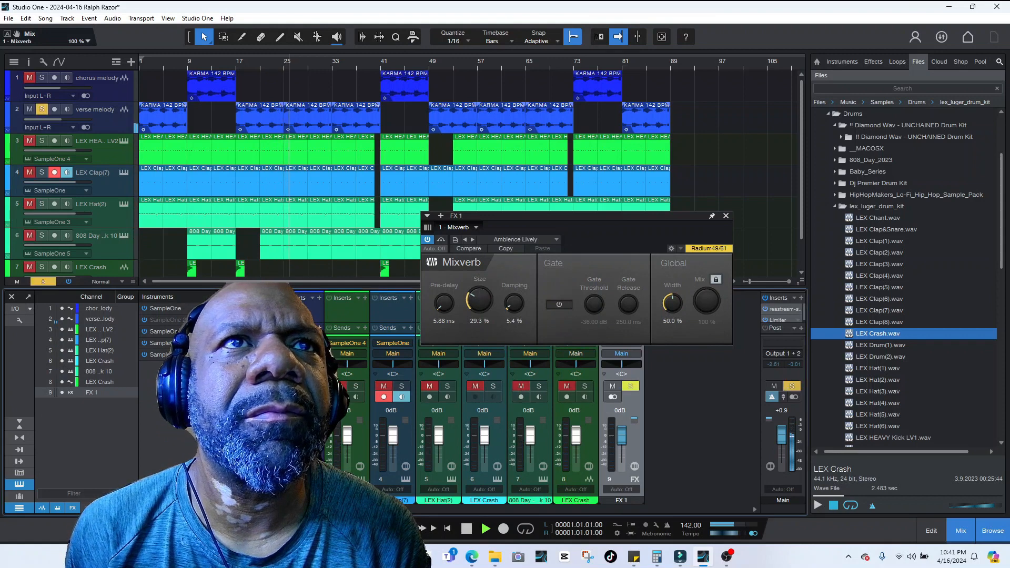
{"action": "left_click", "coordinate": [319, 328]}
{"action": "left_click", "coordinate": [346, 352]}
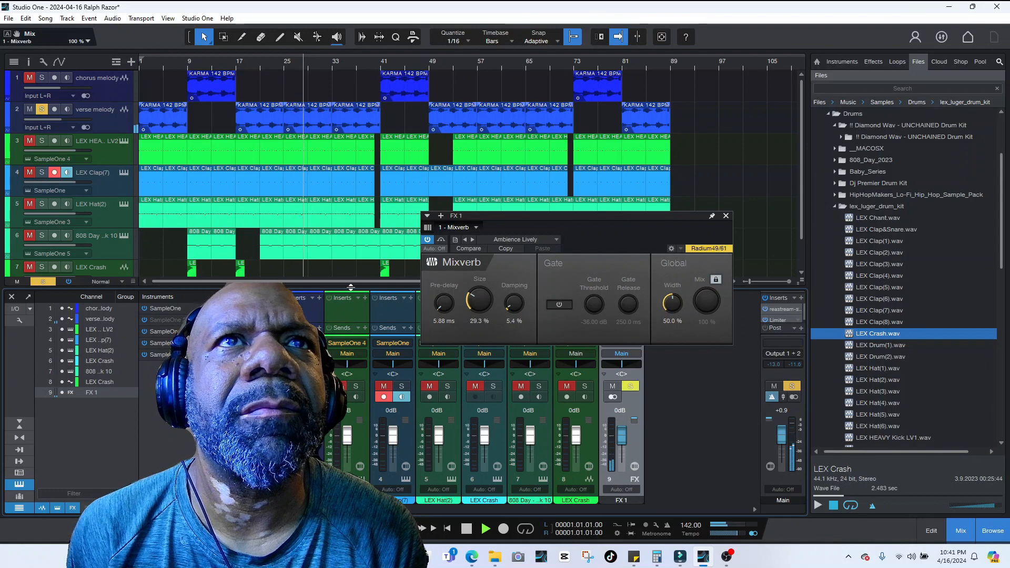
{"action": "left_click_drag", "start_coordinate": [360, 287], "coordinate": [360, 173]}
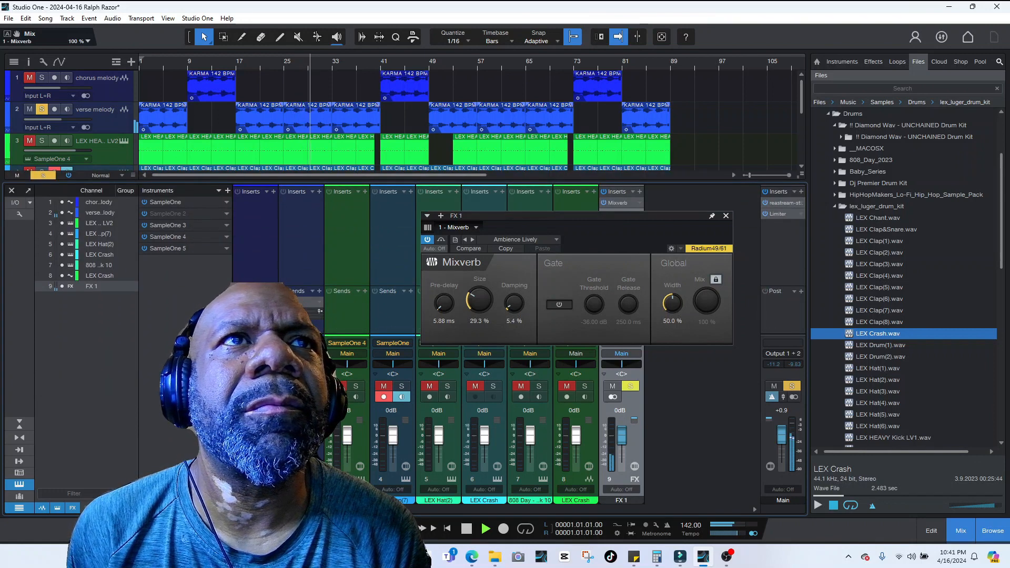
{"action": "left_click", "coordinate": [310, 386]}
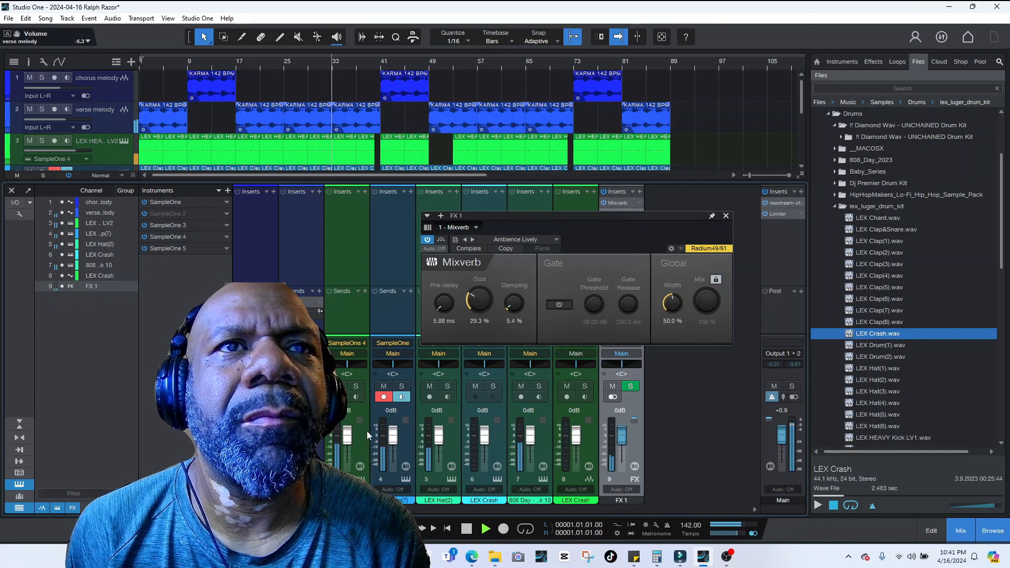
- Set the levels to -5.0 dB for kick, -3.7 for clap, +1.5 for hat panned to L62, and -14.3 for crash
{"action": "left_click", "coordinate": [348, 438]}
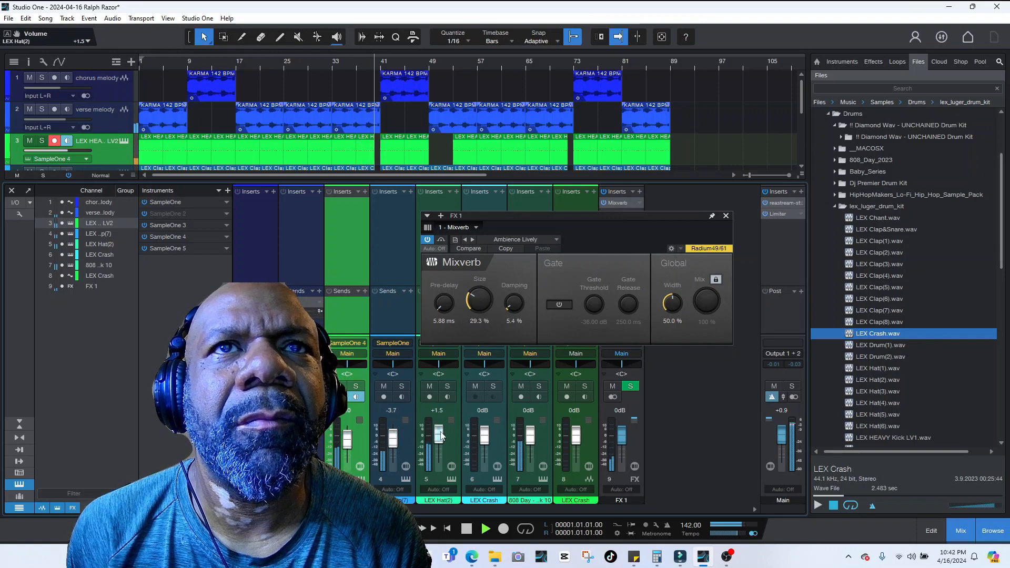
{"action": "left_click_drag", "start_coordinate": [439, 366], "coordinate": [428, 367]}
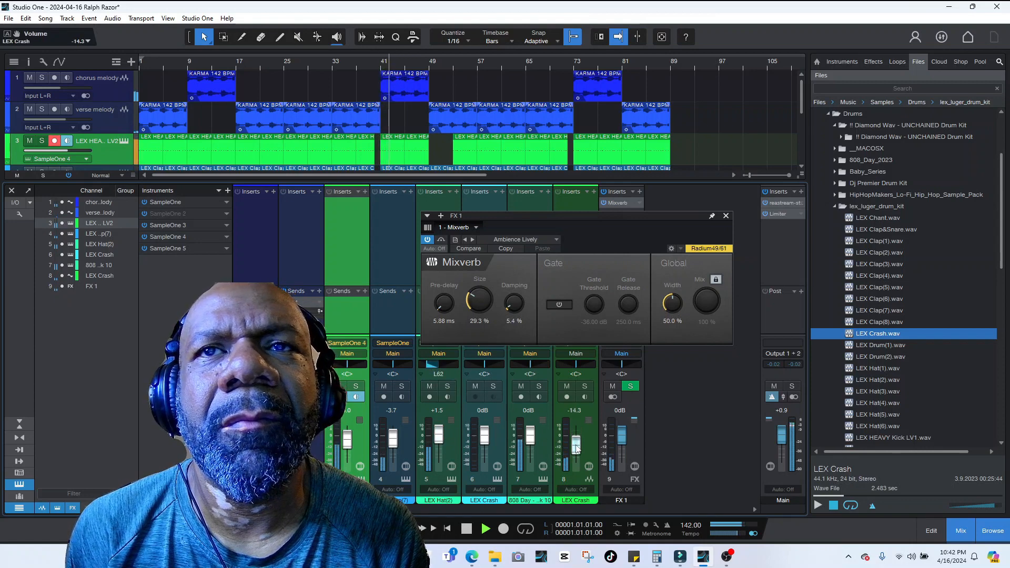
{"action": "left_click", "coordinate": [726, 215]}
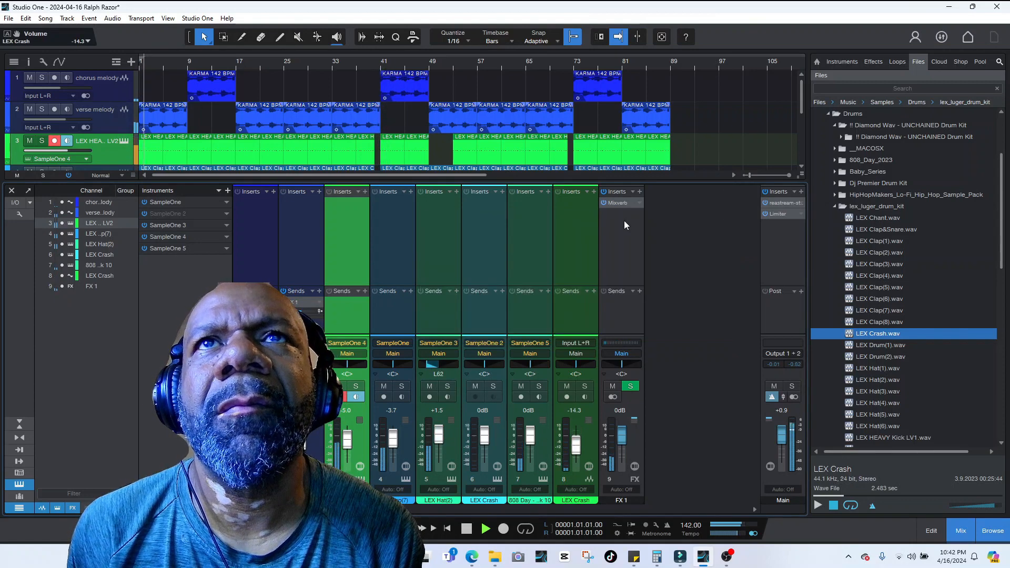
- Replay the song from about bar 15 and insert Pro EQ on the LEX Crash channel
{"action": "key", "text": "space"}
{"action": "left_click", "coordinate": [225, 65]}
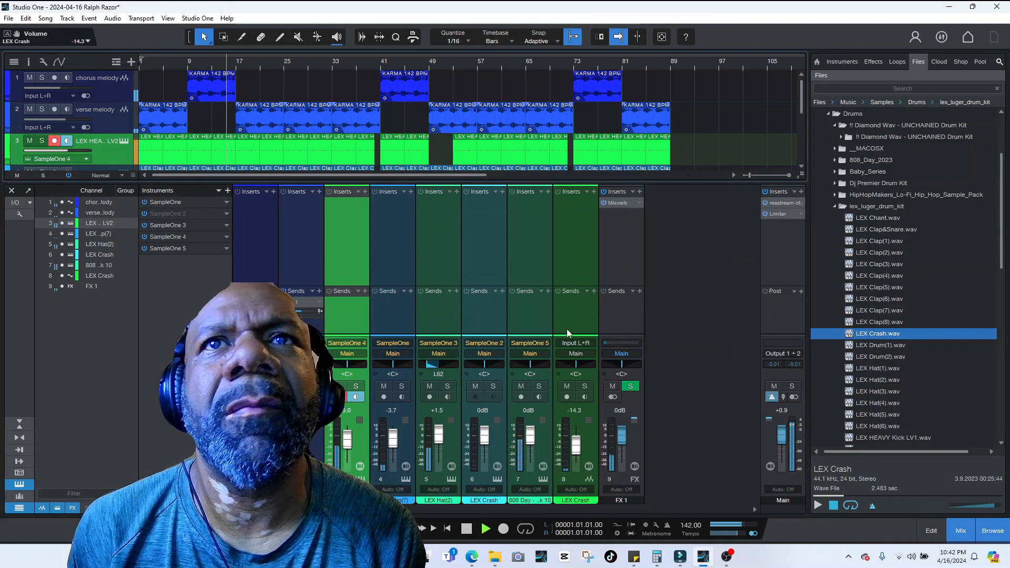
{"action": "left_click", "coordinate": [594, 191]}
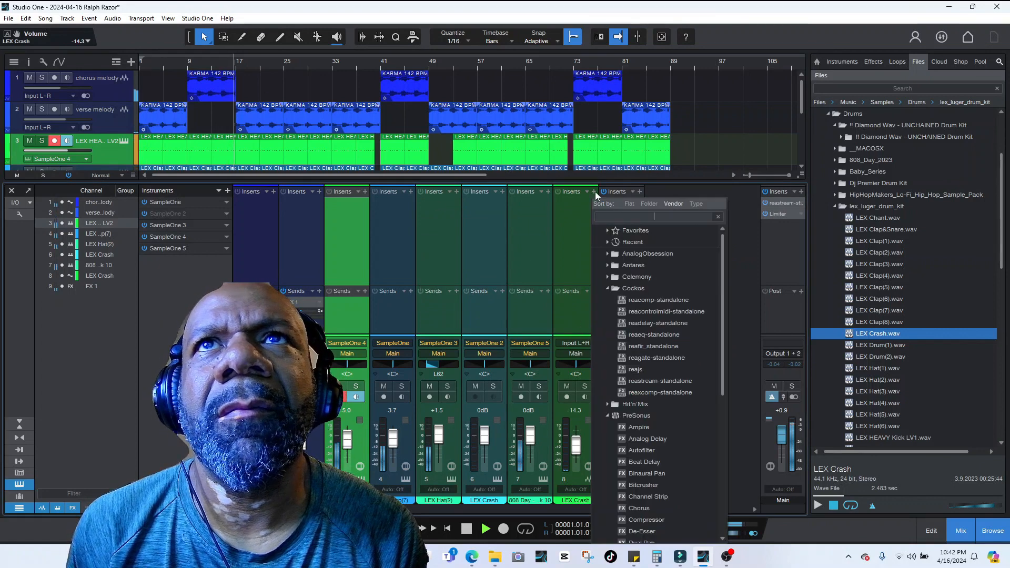
{"action": "scroll", "coordinate": [653, 501], "scroll_direction": "down", "scroll_amount": 4}
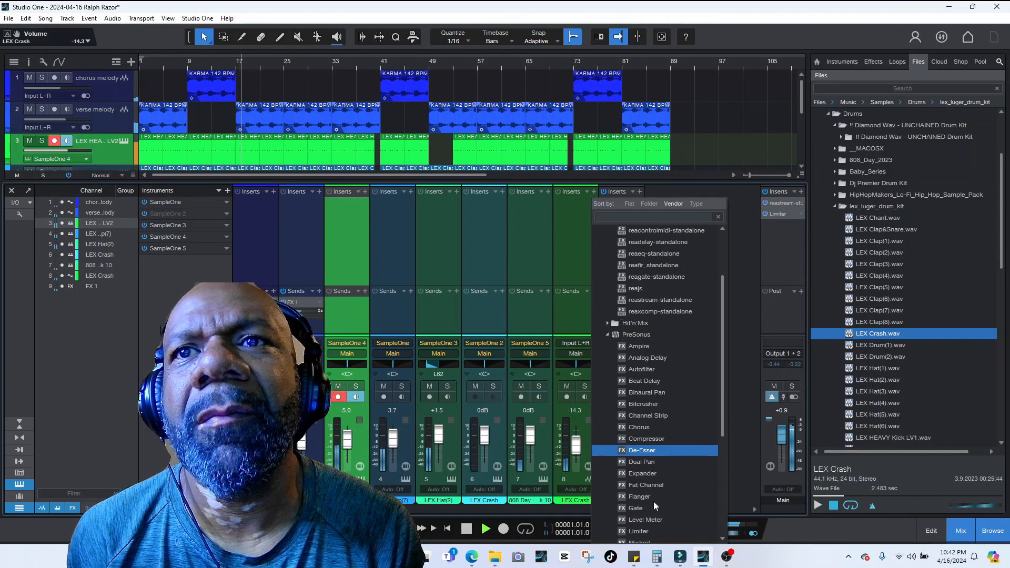
{"action": "left_click", "coordinate": [649, 531]}
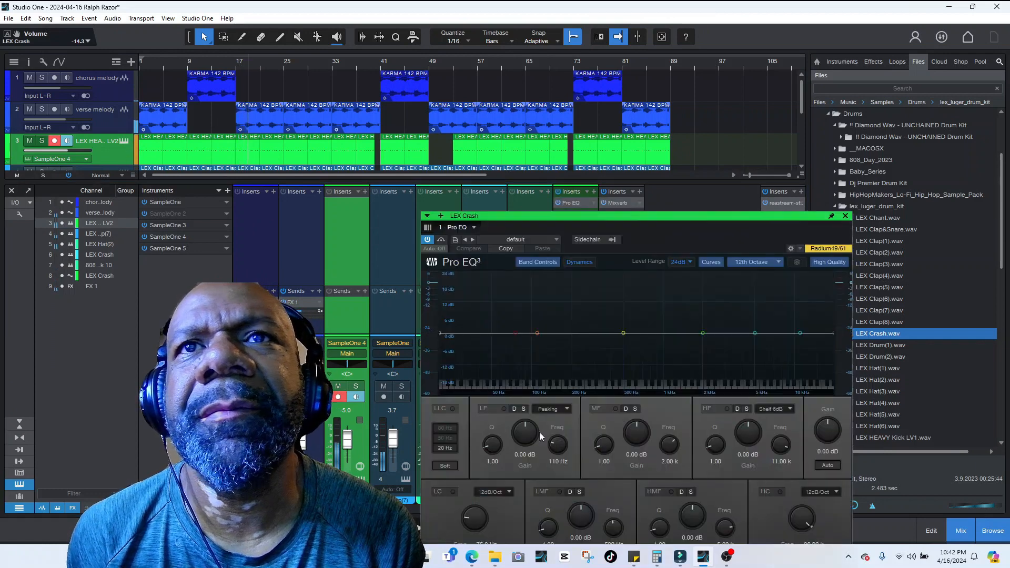
{"action": "left_click_drag", "start_coordinate": [643, 218], "coordinate": [534, 124]}
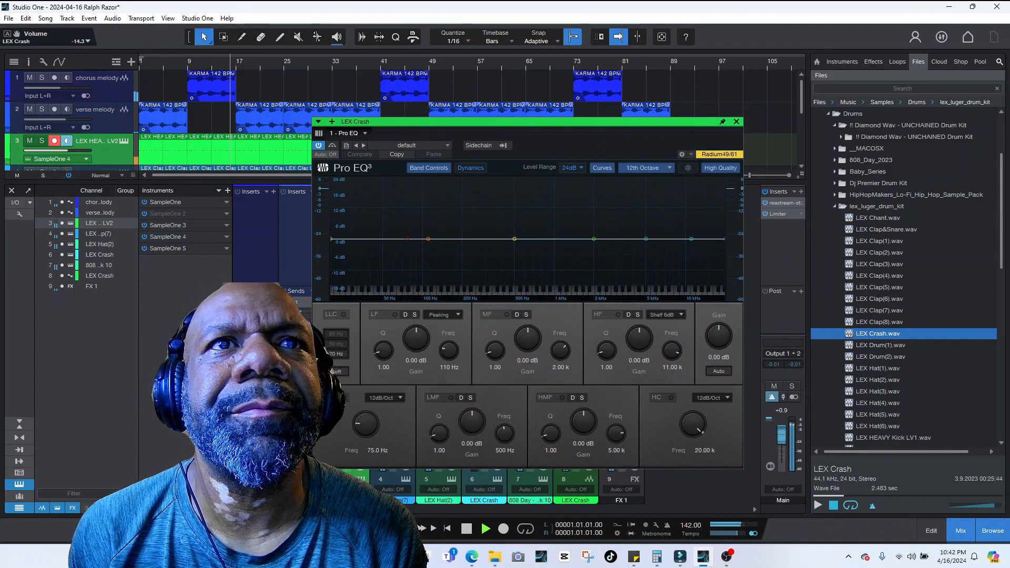
- Enable a 48dB/Oct low cut at about 3.47 kHz on the crash's Pro EQ, listen to it, and close the EQ
{"action": "left_click", "coordinate": [345, 398]}
{"action": "left_click", "coordinate": [381, 398]}
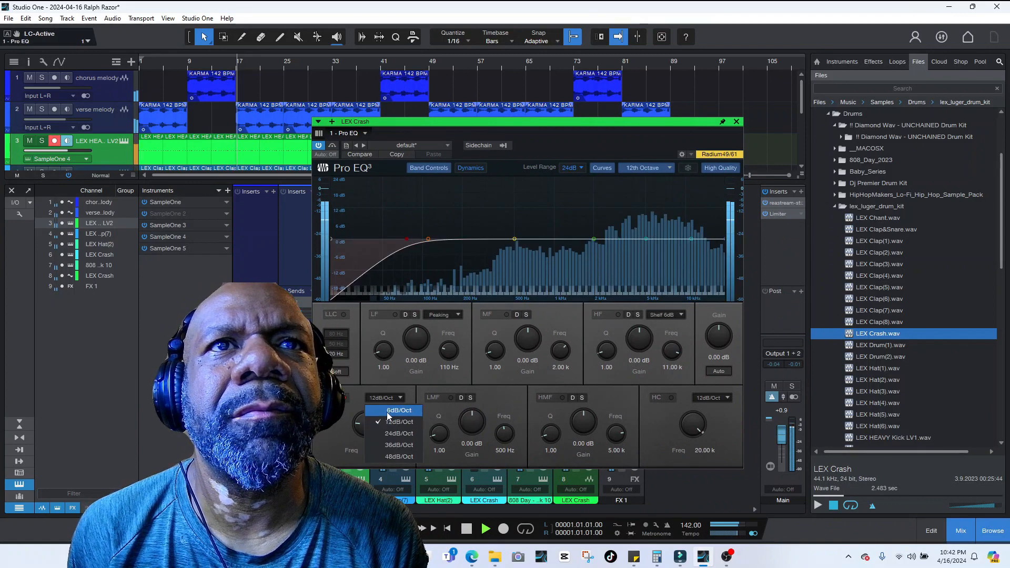
{"action": "left_click", "coordinate": [392, 461]}
{"action": "left_click_drag", "start_coordinate": [357, 428], "coordinate": [367, 375]}
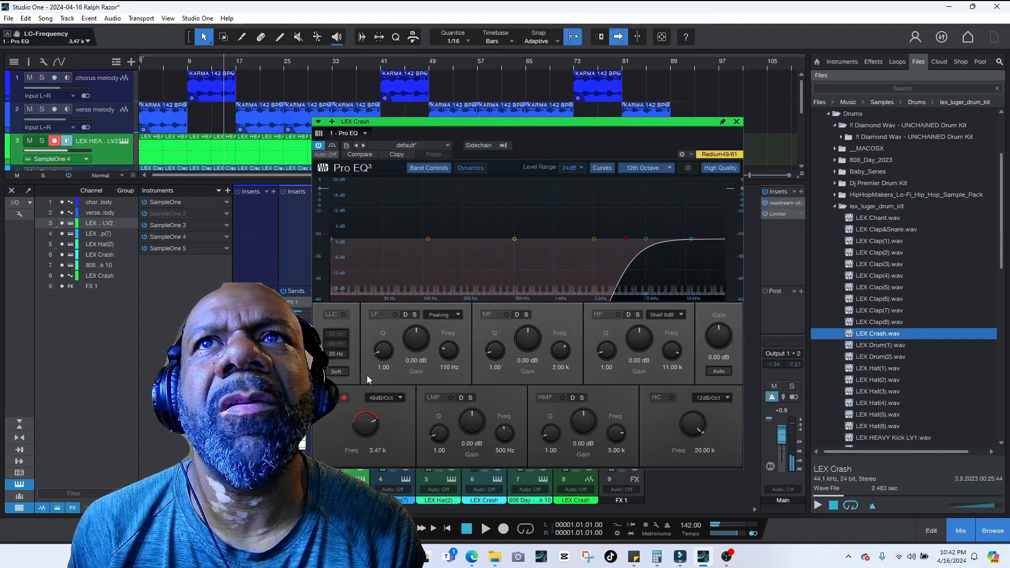
{"action": "key", "text": "space"}
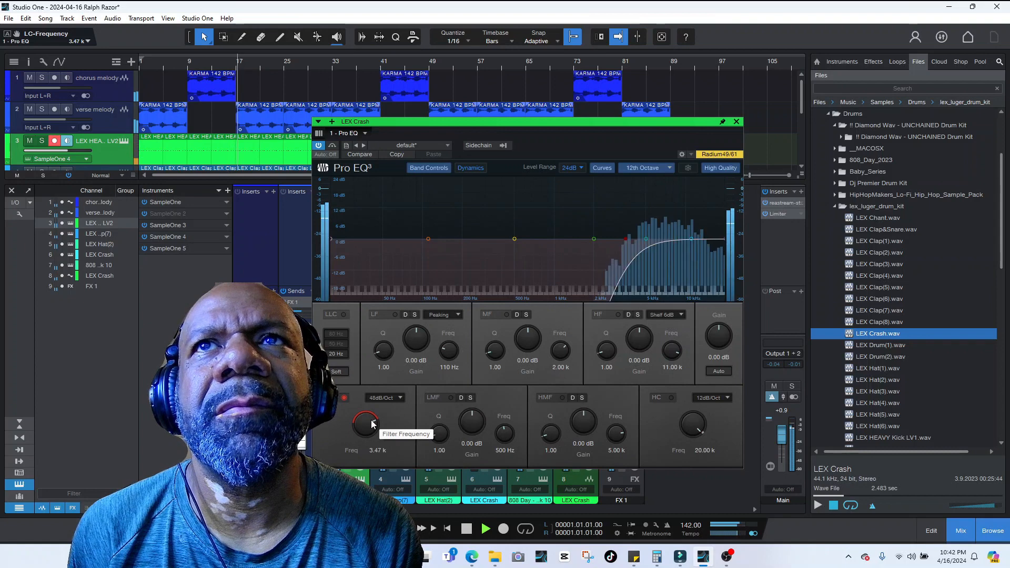
{"action": "left_click", "coordinate": [736, 122]}
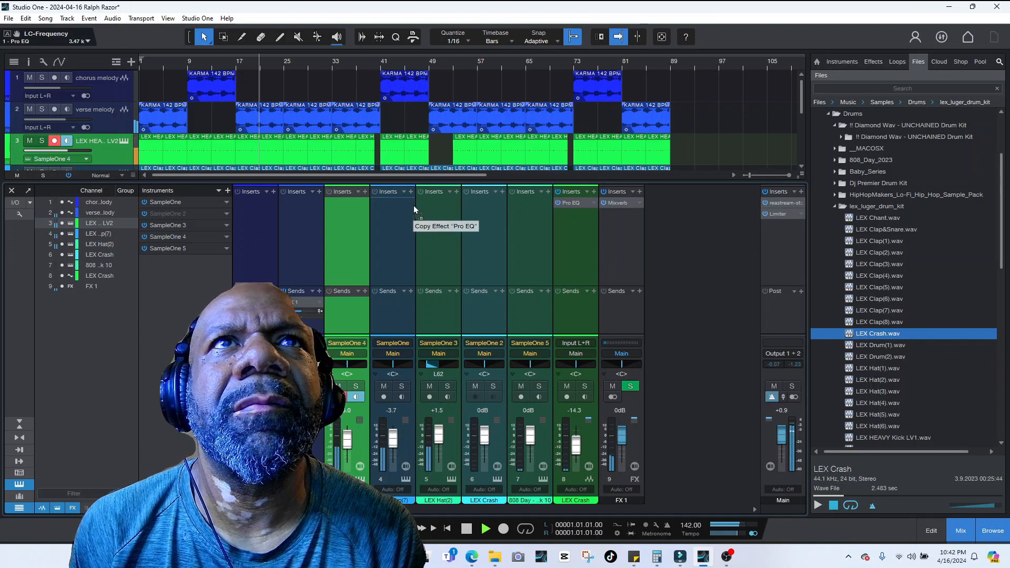
- Copy the crash's Pro EQ to the LEX Clap(7) channel and load the default preset on the copy
{"action": "left_click_drag", "start_coordinate": [414, 207], "coordinate": [407, 209]}
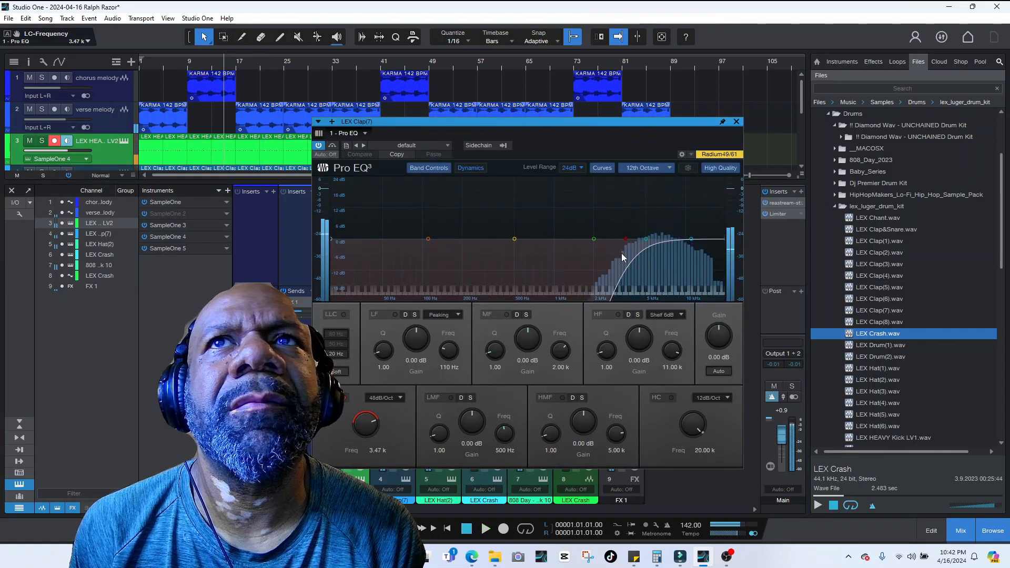
{"action": "left_click", "coordinate": [437, 143]}
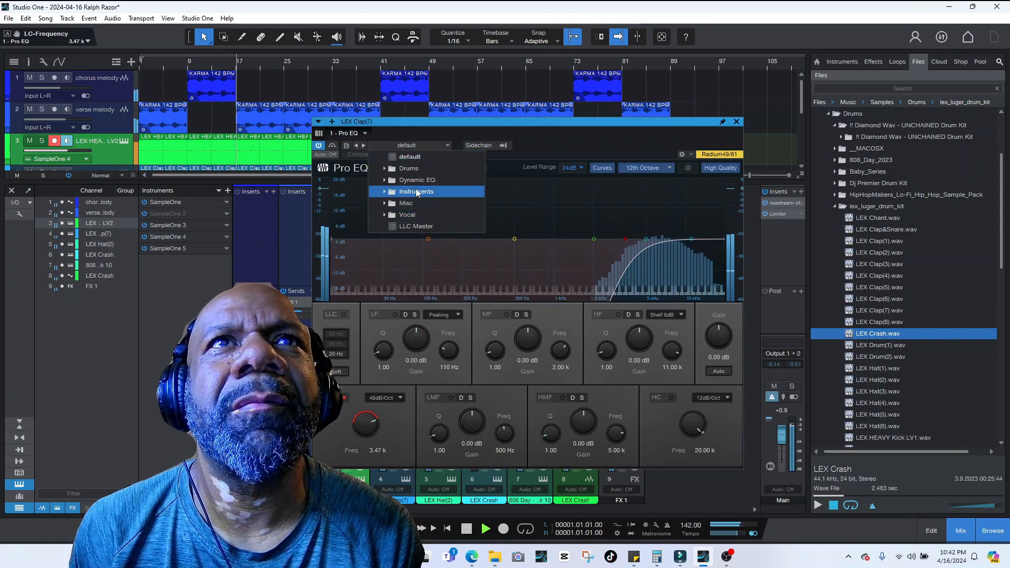
{"action": "left_click", "coordinate": [418, 157]}
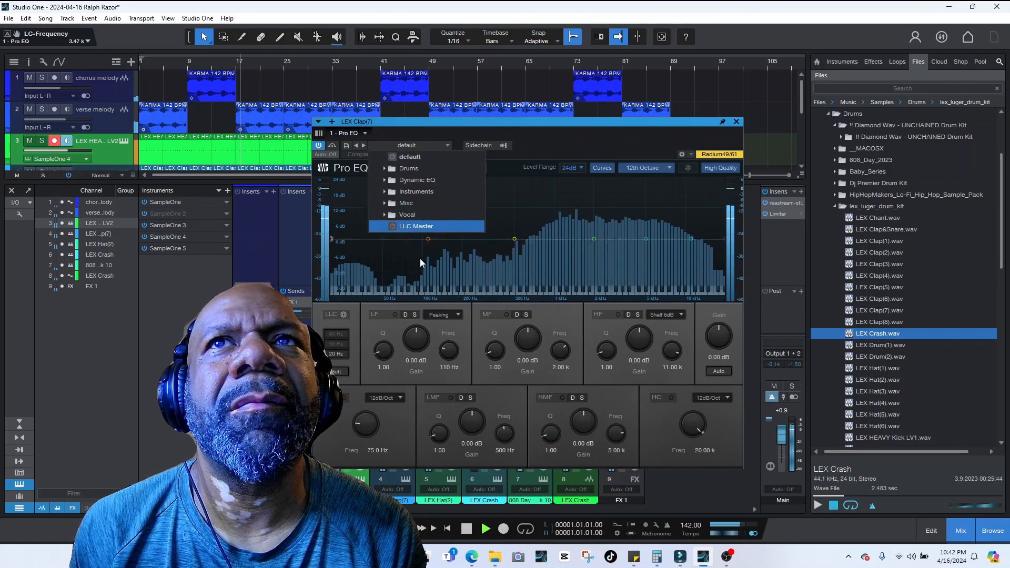
- Enable a 48dB/Oct low cut at about 150 Hz on the clap's Pro EQ
{"action": "left_click", "coordinate": [358, 399]}
{"action": "left_click", "coordinate": [352, 398]}
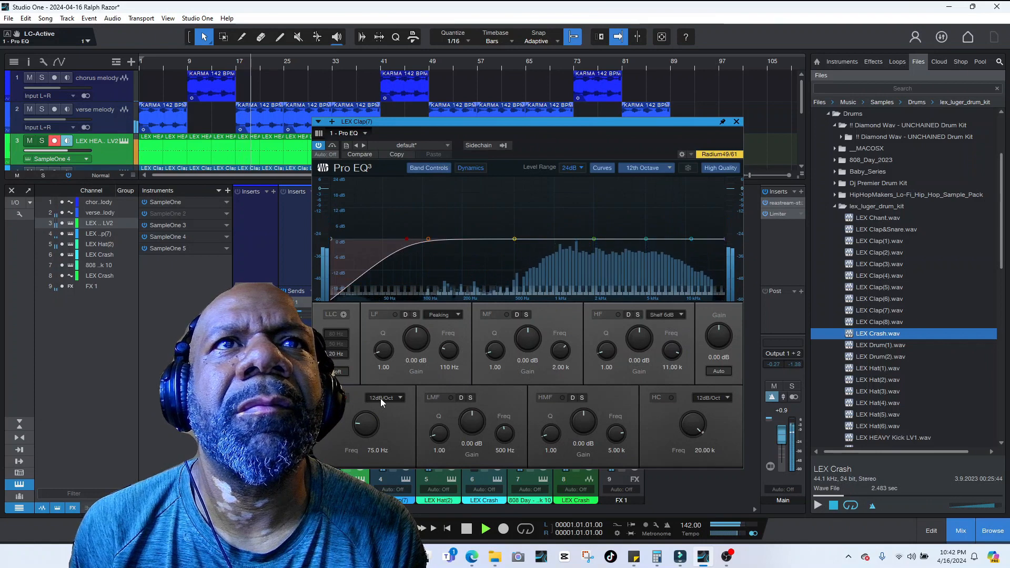
{"action": "left_click", "coordinate": [380, 399]}
{"action": "left_click", "coordinate": [399, 456]}
{"action": "left_click_drag", "start_coordinate": [363, 426], "coordinate": [362, 414]}
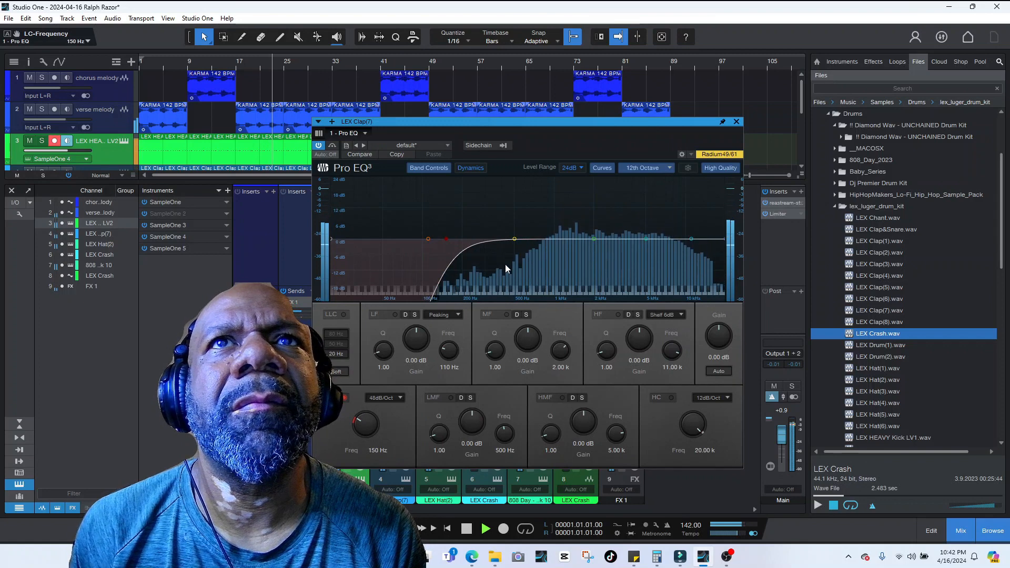
- Shape the clap's EQ: LMF +8.73 dB at 385 Hz, MF +1.19 dB at 1.82 kHz, HMF -4.17 dB at 4.98 kHz, high cut at 11.91 kHz
{"action": "left_click_drag", "start_coordinate": [515, 240], "coordinate": [500, 217]}
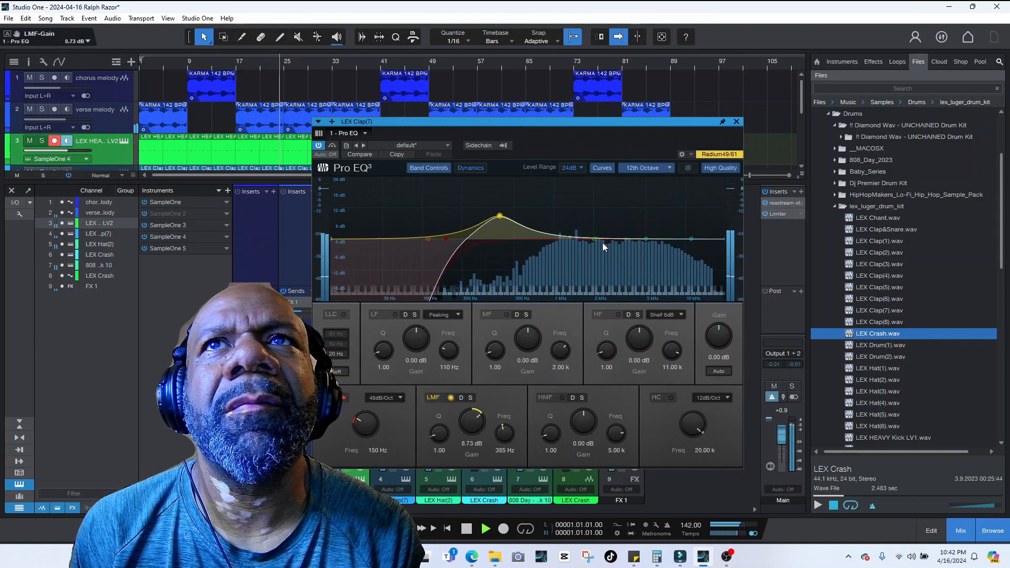
{"action": "left_click_drag", "start_coordinate": [596, 238], "coordinate": [577, 258]}
{"action": "left_click_drag", "start_coordinate": [646, 240], "coordinate": [647, 255]}
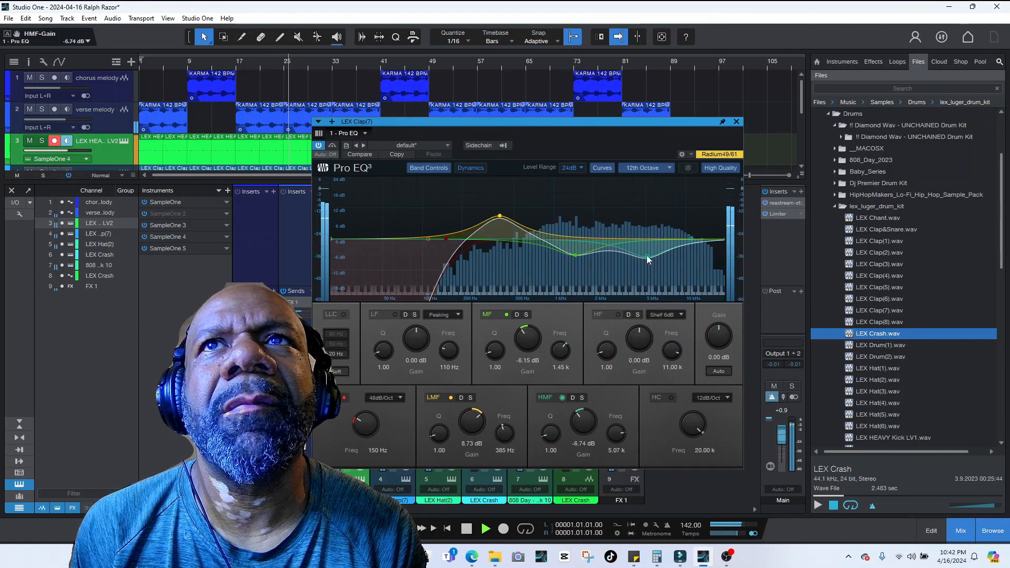
{"action": "left_click", "coordinate": [672, 398]}
{"action": "left_click_drag", "start_coordinate": [693, 416], "coordinate": [689, 419]}
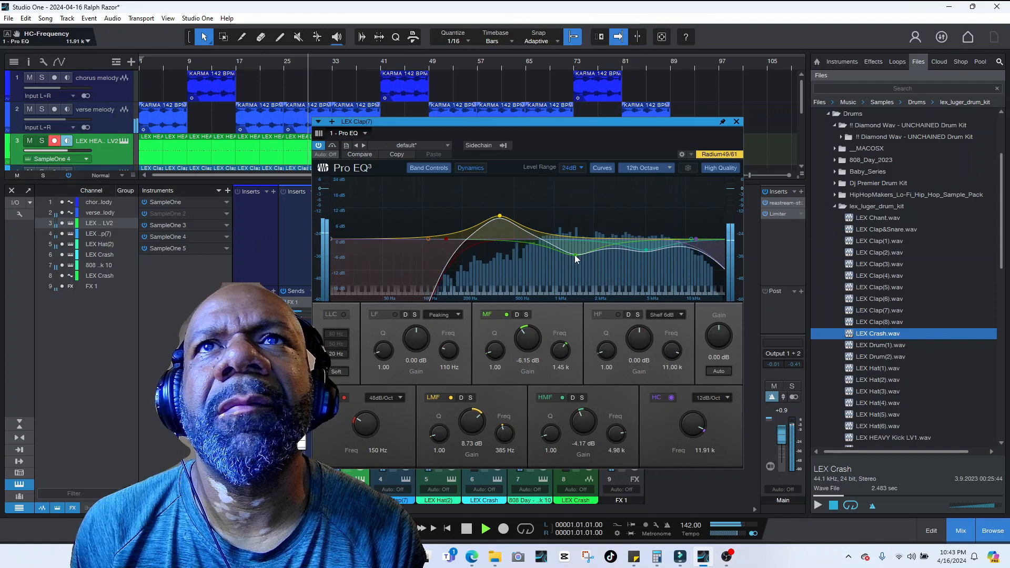
{"action": "left_click_drag", "start_coordinate": [576, 256], "coordinate": [589, 236]}
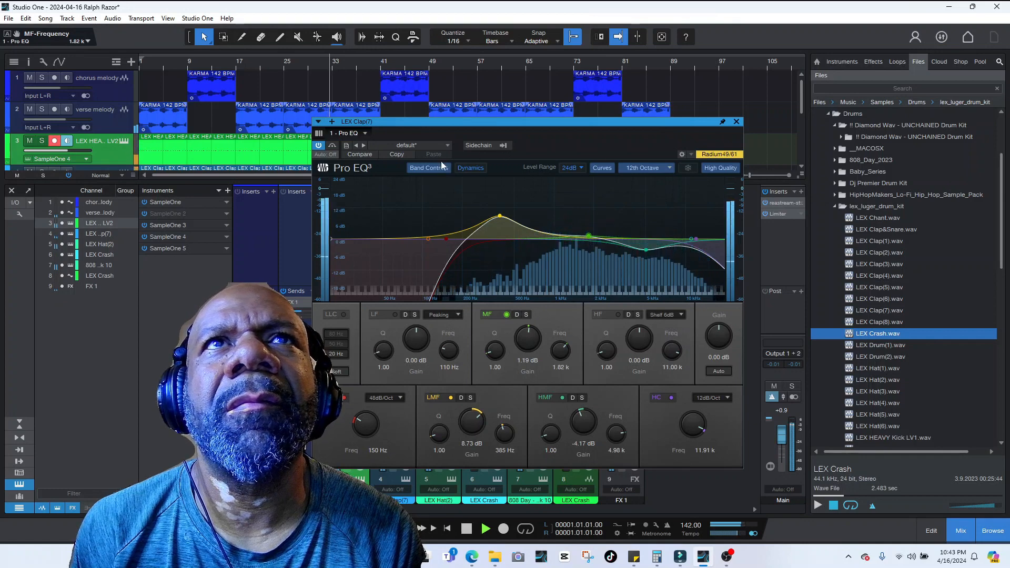
- Reset the clap's Pro EQ to the default preset and boost HMF by 5.52 dB at 5.00 kHz
{"action": "left_click", "coordinate": [442, 145]}
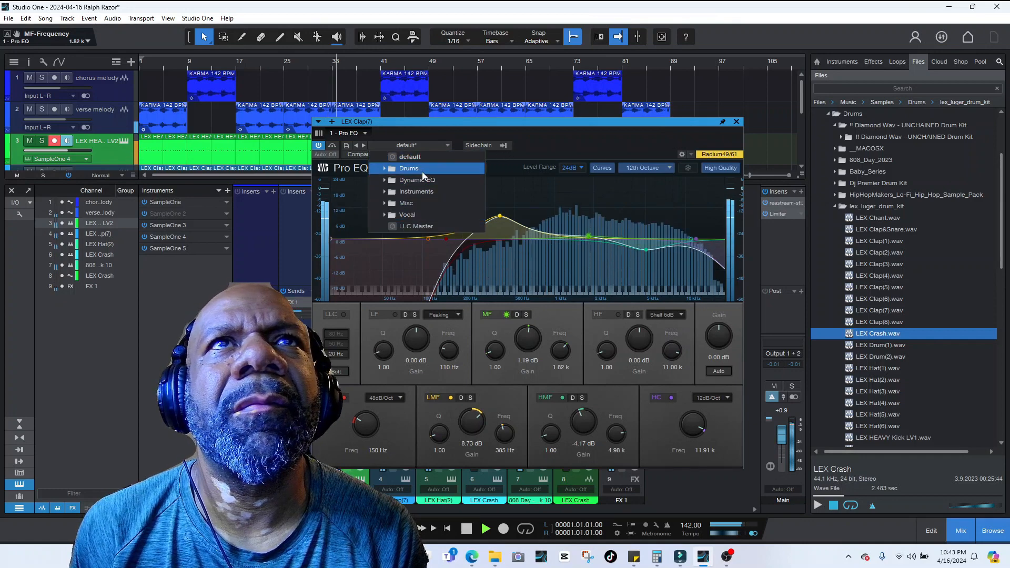
{"action": "left_click", "coordinate": [428, 158]}
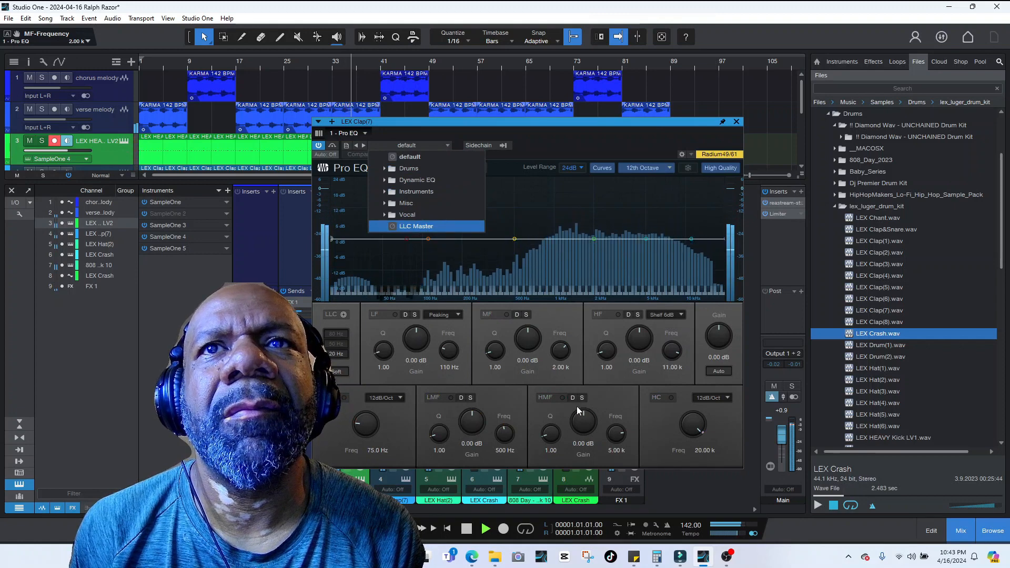
{"action": "left_click", "coordinate": [581, 420]}
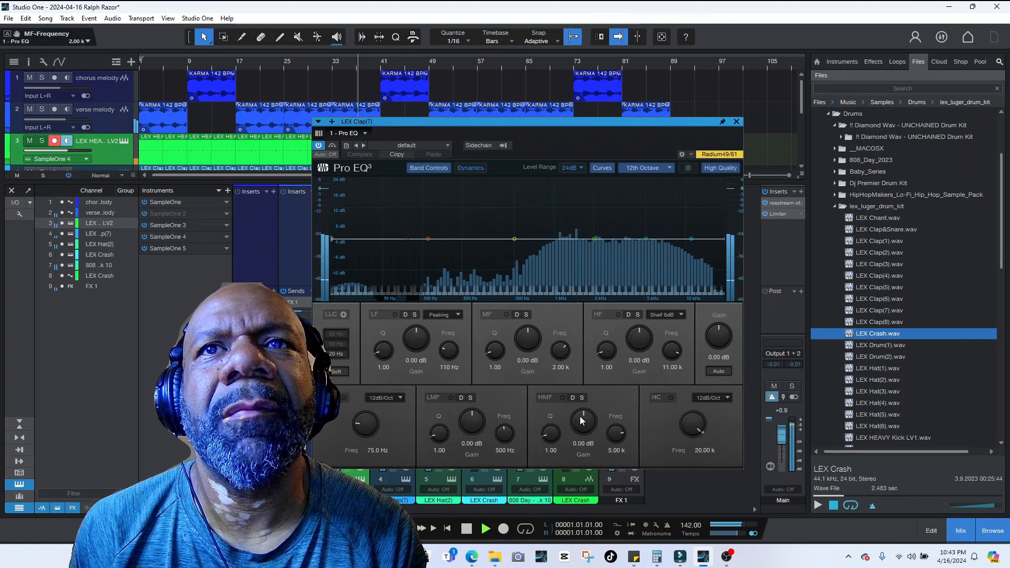
{"action": "left_click_drag", "start_coordinate": [591, 409], "coordinate": [597, 411]}
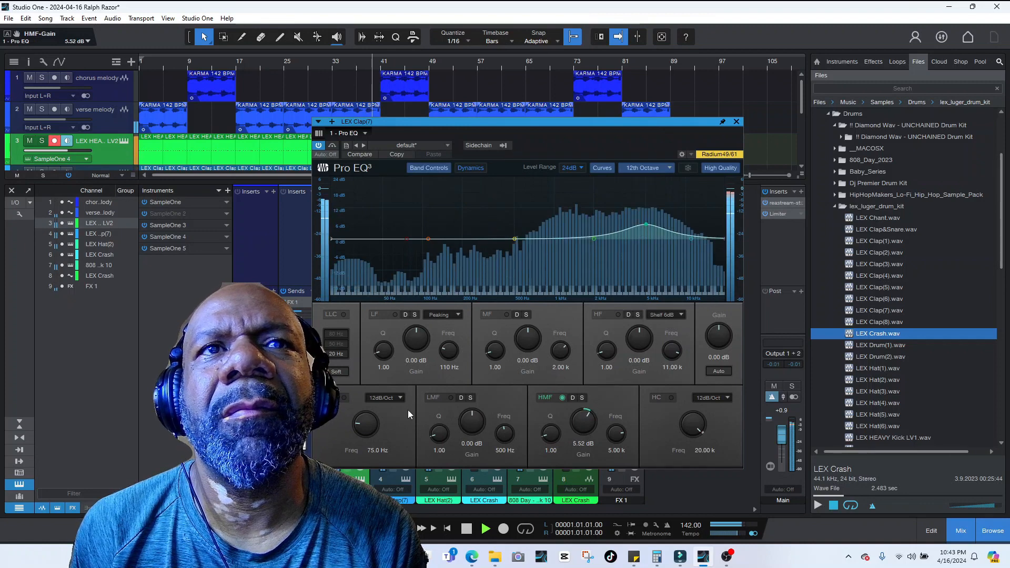
- Enable a 36dB/Oct low cut at about 97 Hz on the clap's Pro EQ and close the EQ
{"action": "left_click", "coordinate": [345, 399]}
{"action": "left_click", "coordinate": [380, 399]}
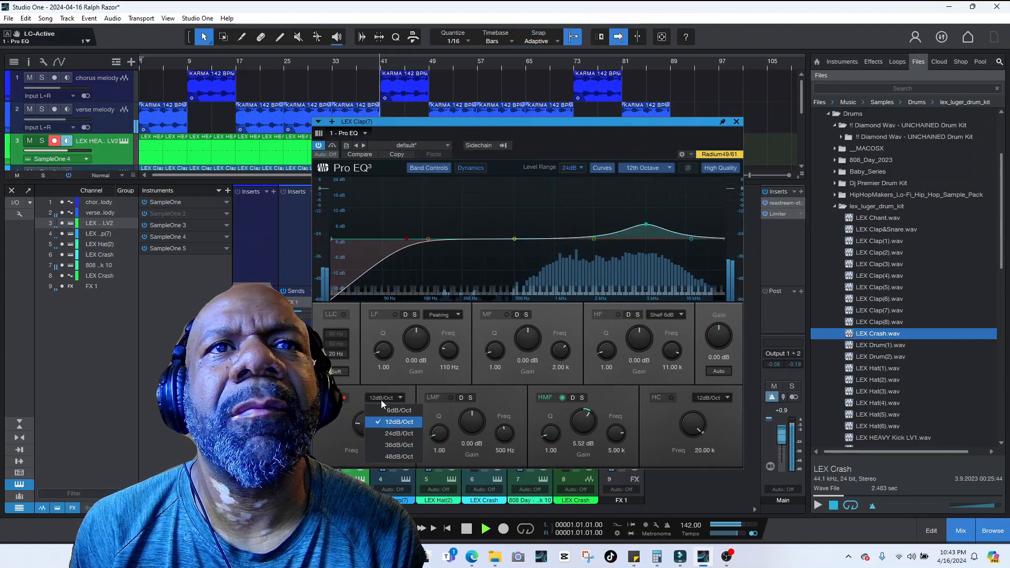
{"action": "left_click", "coordinate": [365, 436]}
{"action": "left_click_drag", "start_coordinate": [366, 436], "coordinate": [366, 430]}
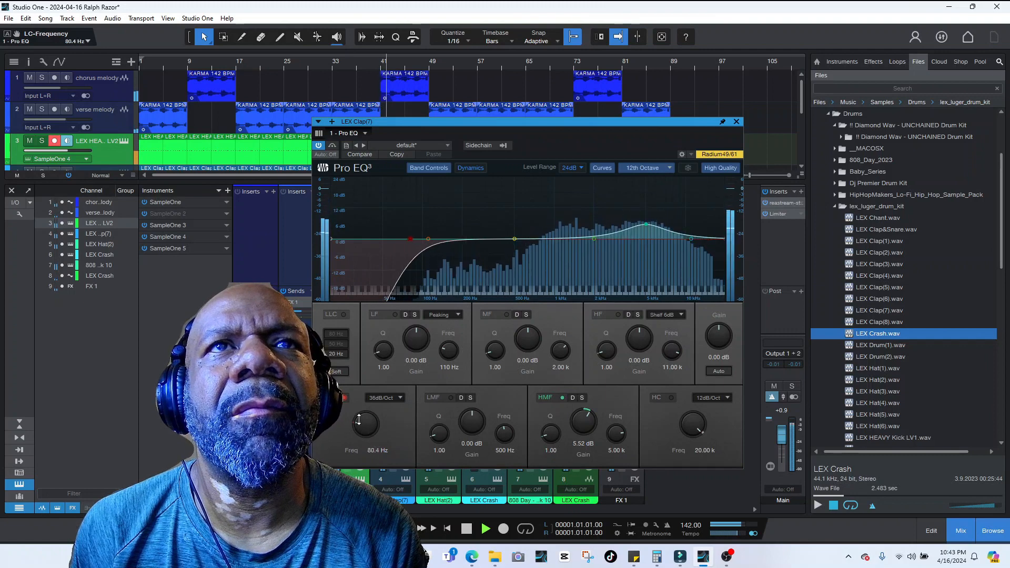
{"action": "left_click", "coordinate": [736, 121]}
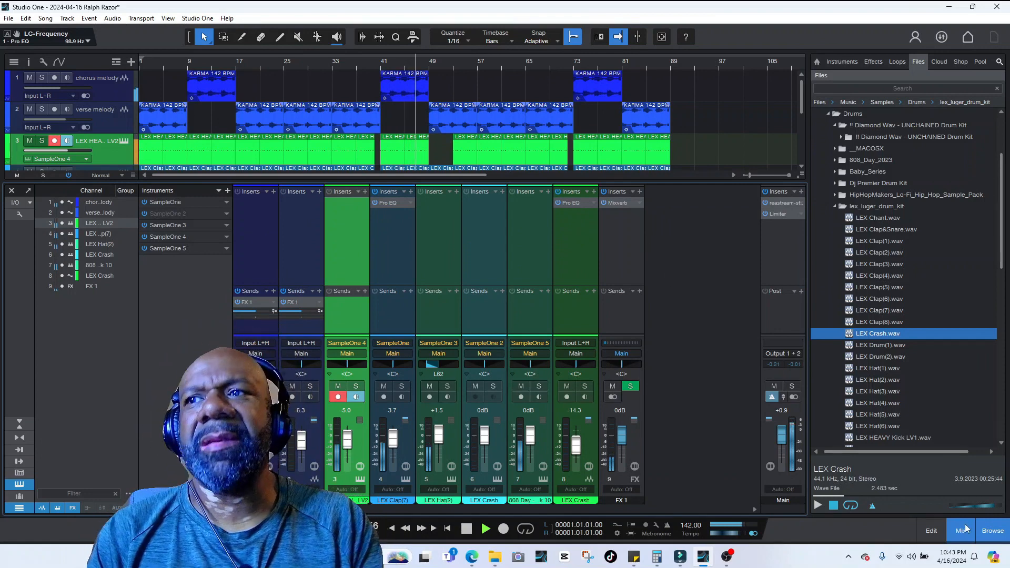
- Hide the browser and the mixer so the arrangement fills the window
{"action": "left_click", "coordinate": [993, 531]}
{"action": "left_click", "coordinate": [961, 530]}
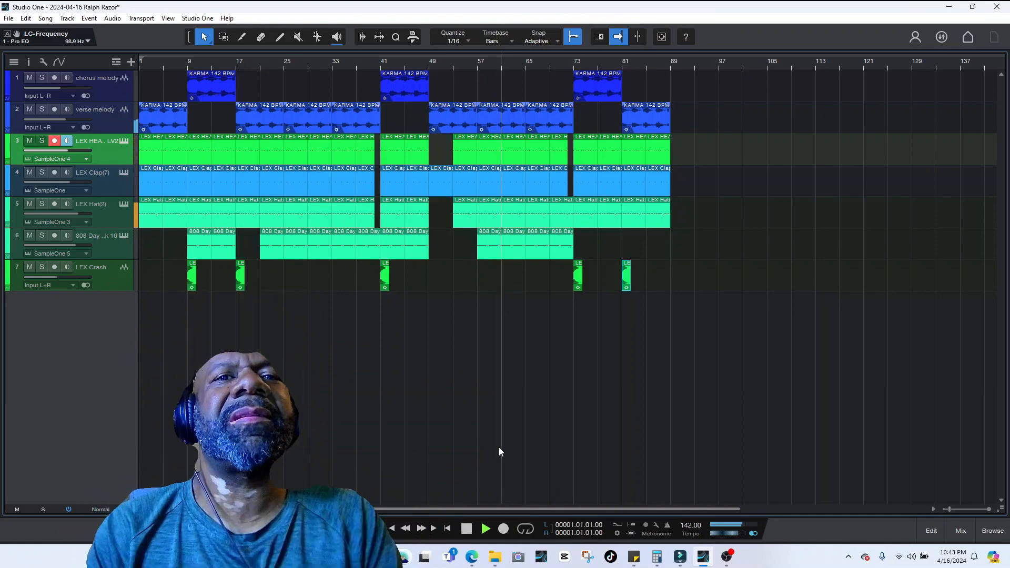
- Stop playback and save the song under its existing name
{"action": "left_click", "coordinate": [470, 531]}
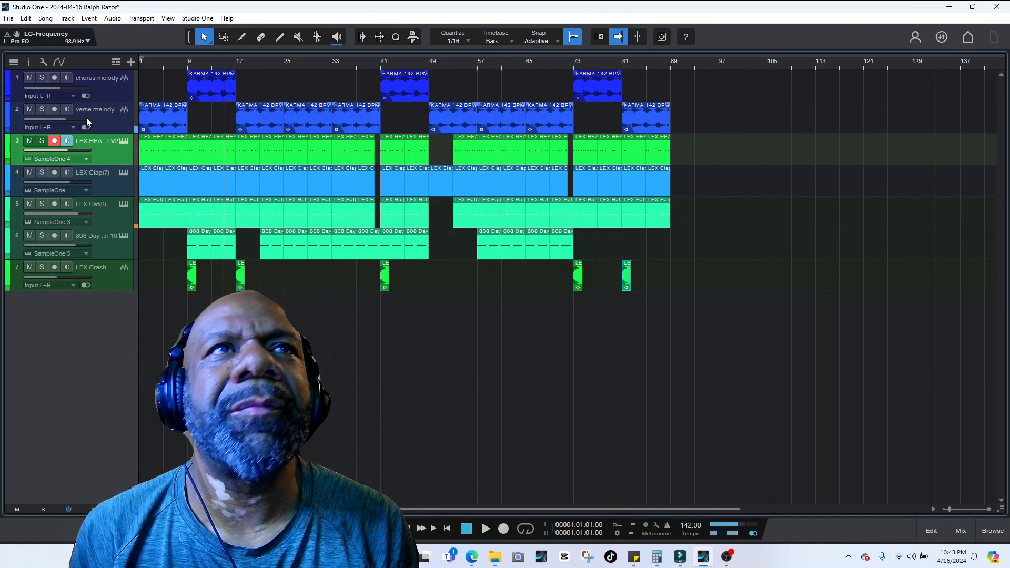
{"action": "left_click", "coordinate": [8, 19]}
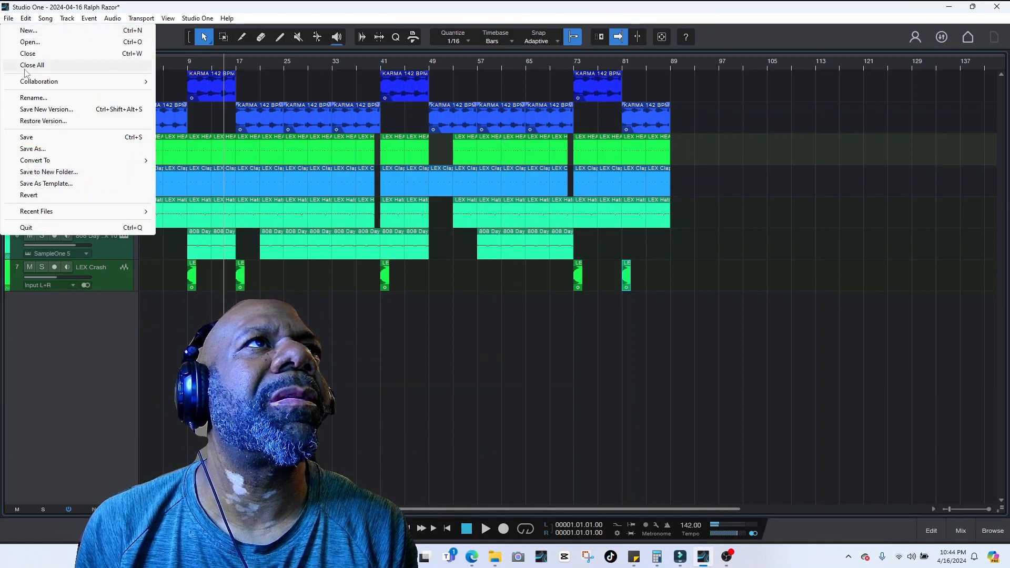
{"action": "left_click", "coordinate": [27, 137]}
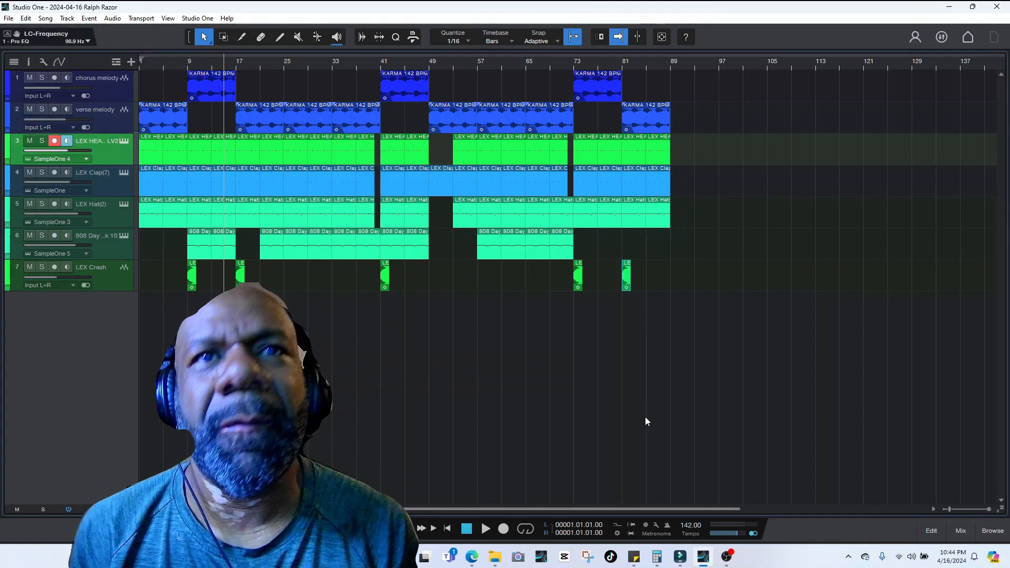